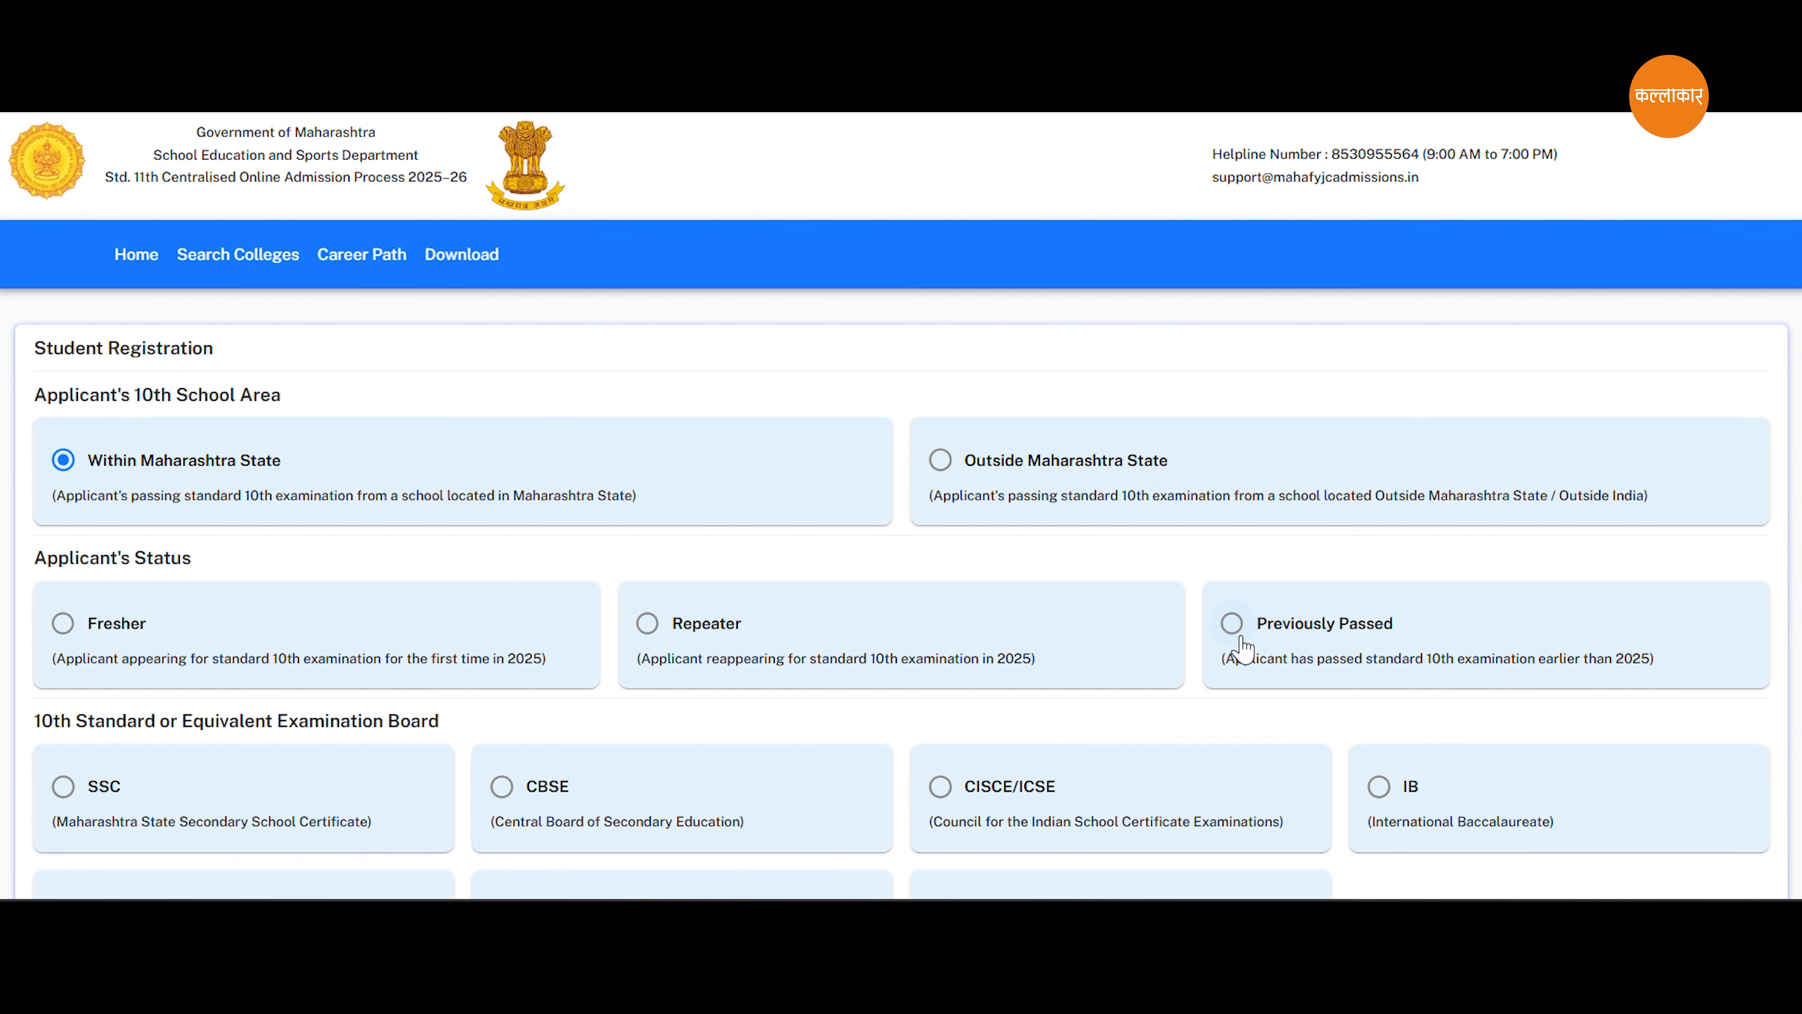
# Set the applicant's status to Fresher and the 10th standard examination board to SSC.
pyautogui.click(245, 642)
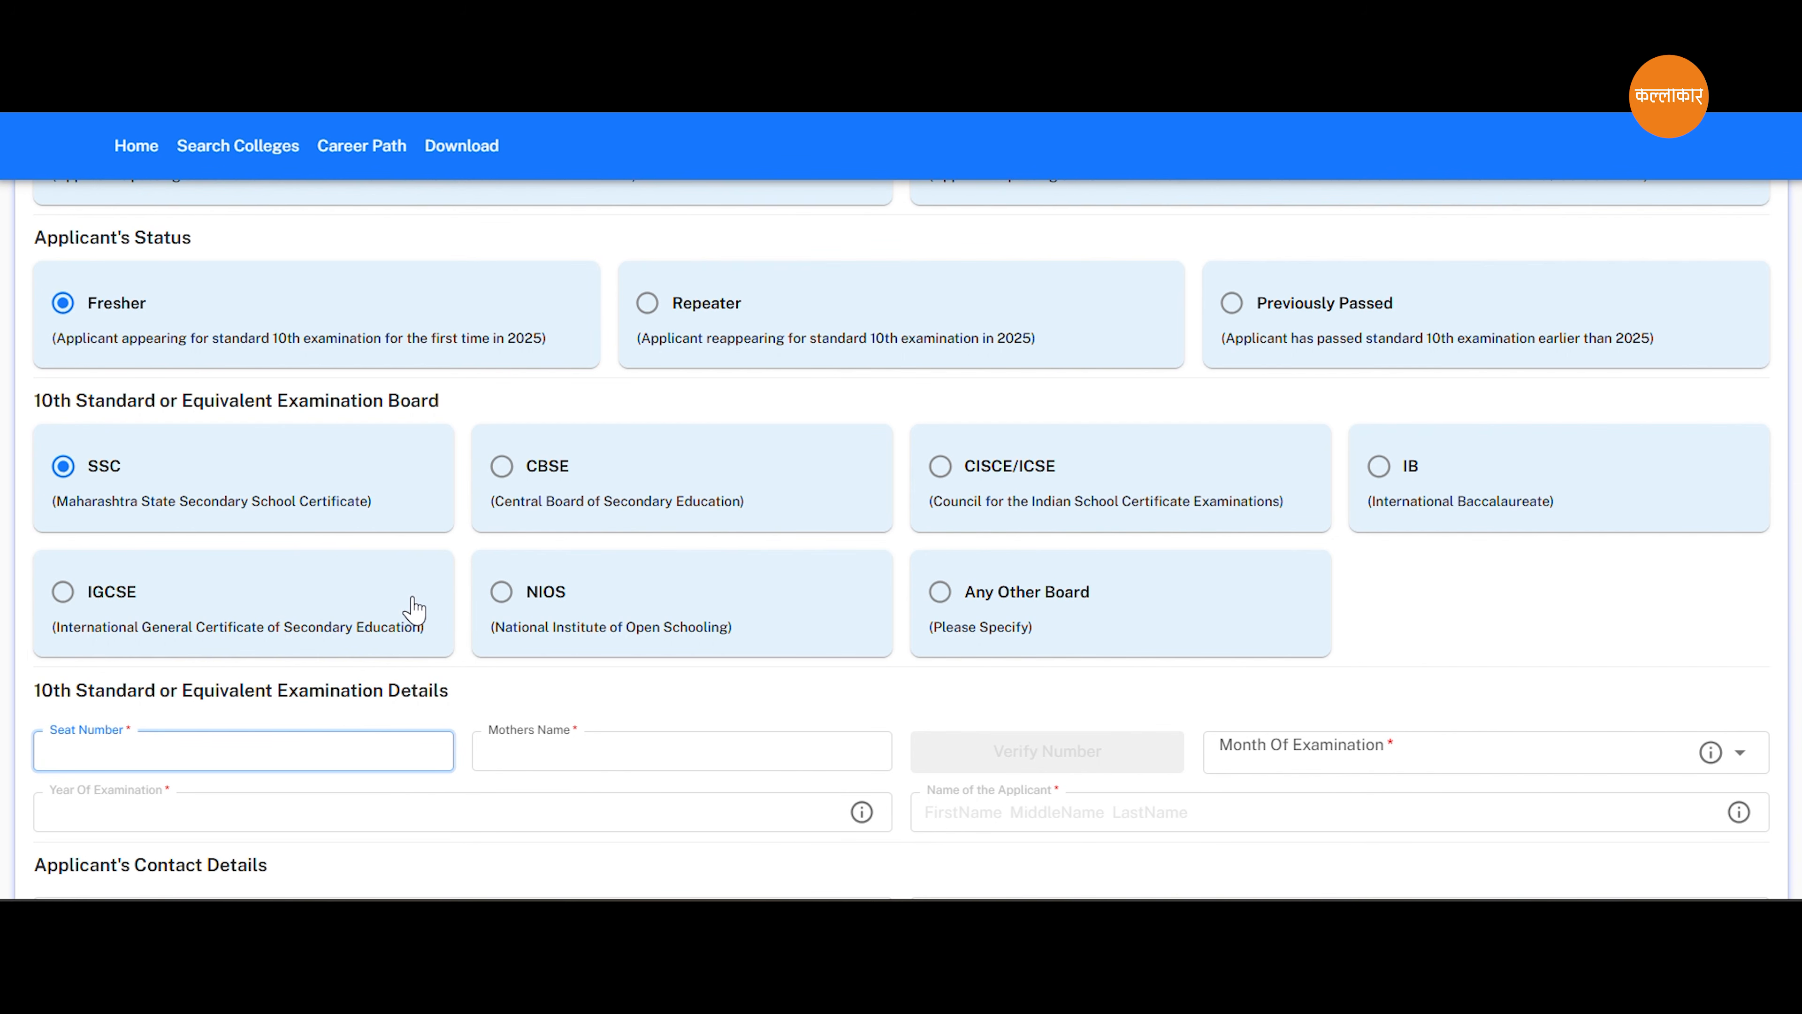
pyautogui.scroll(-3, 415, 609)
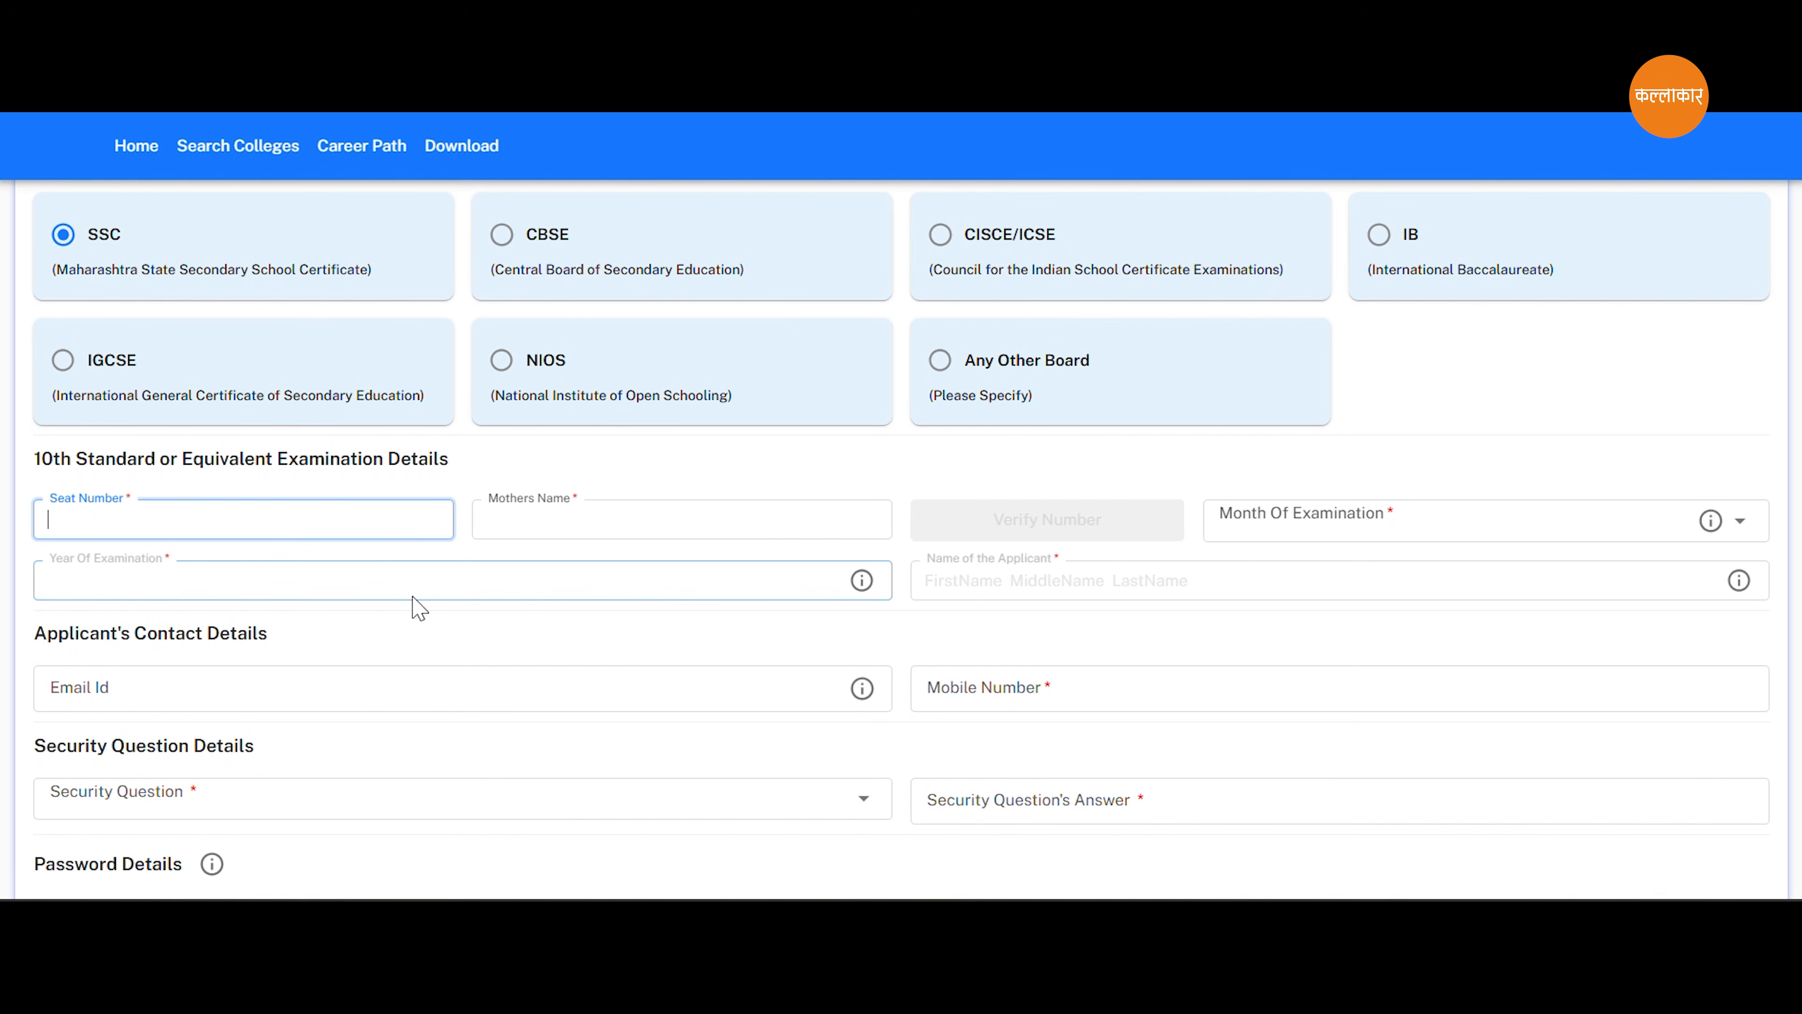
pyautogui.scroll(-2, 418, 608)
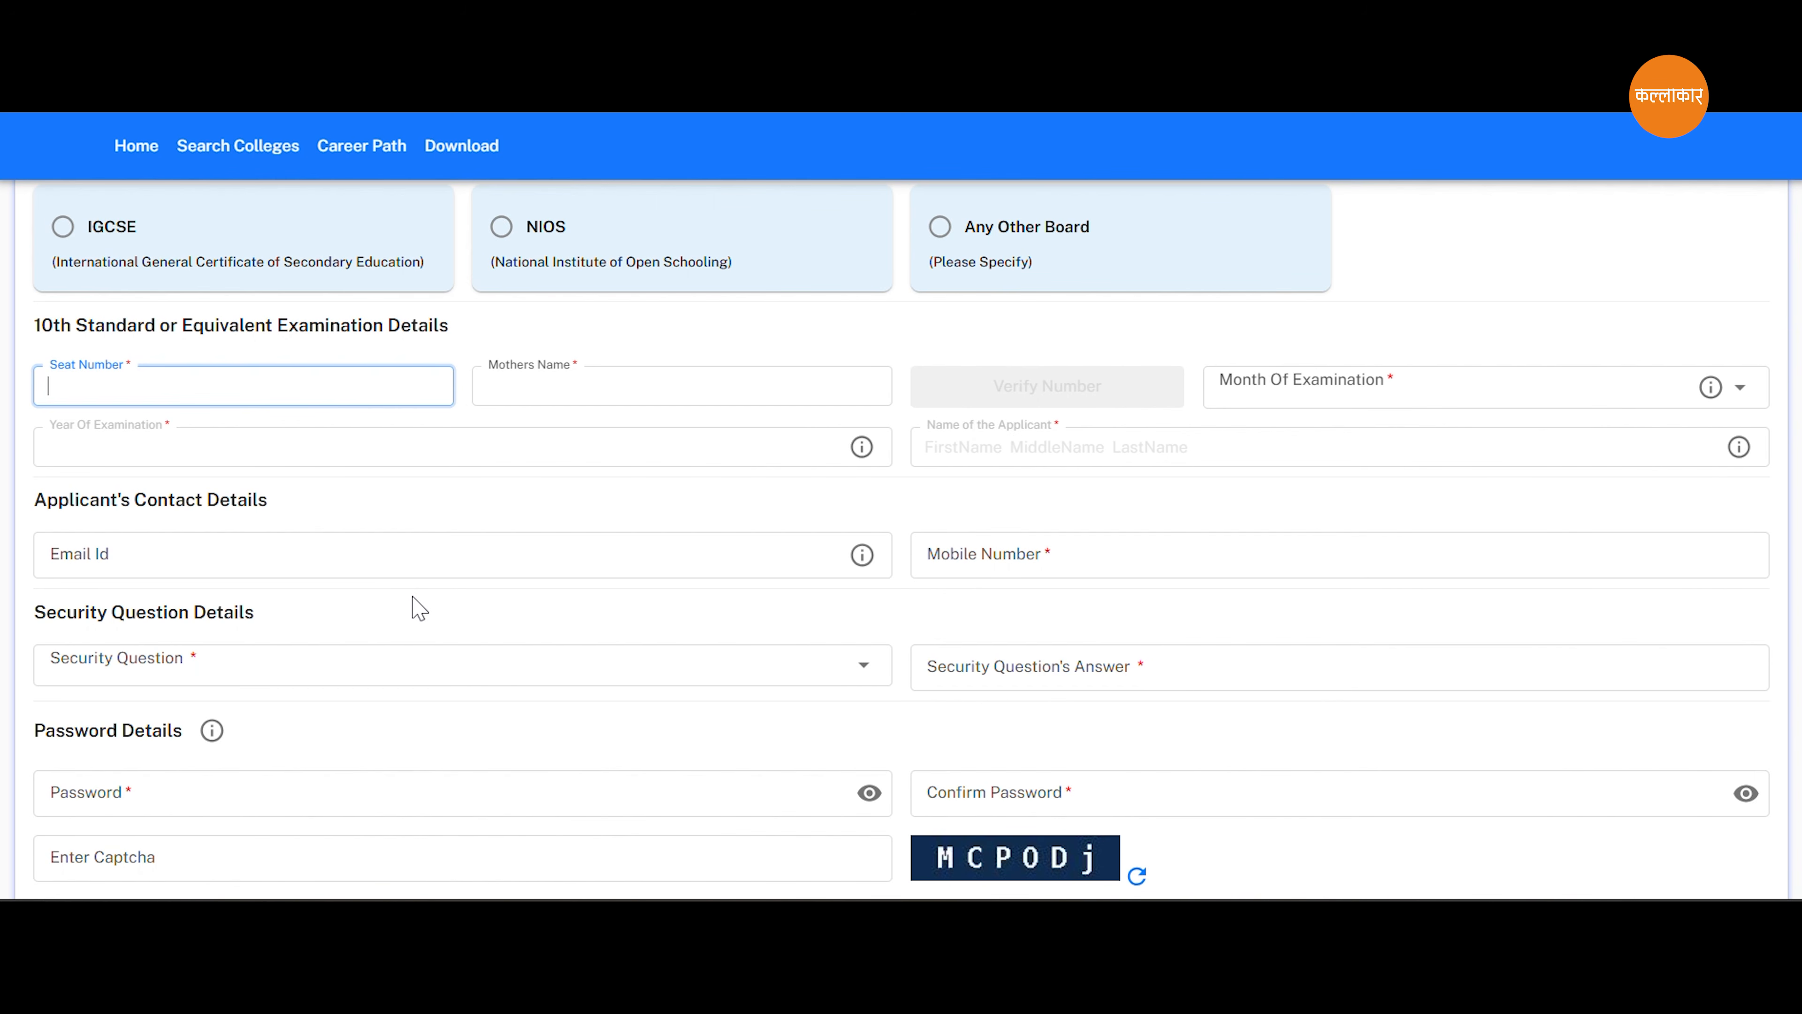
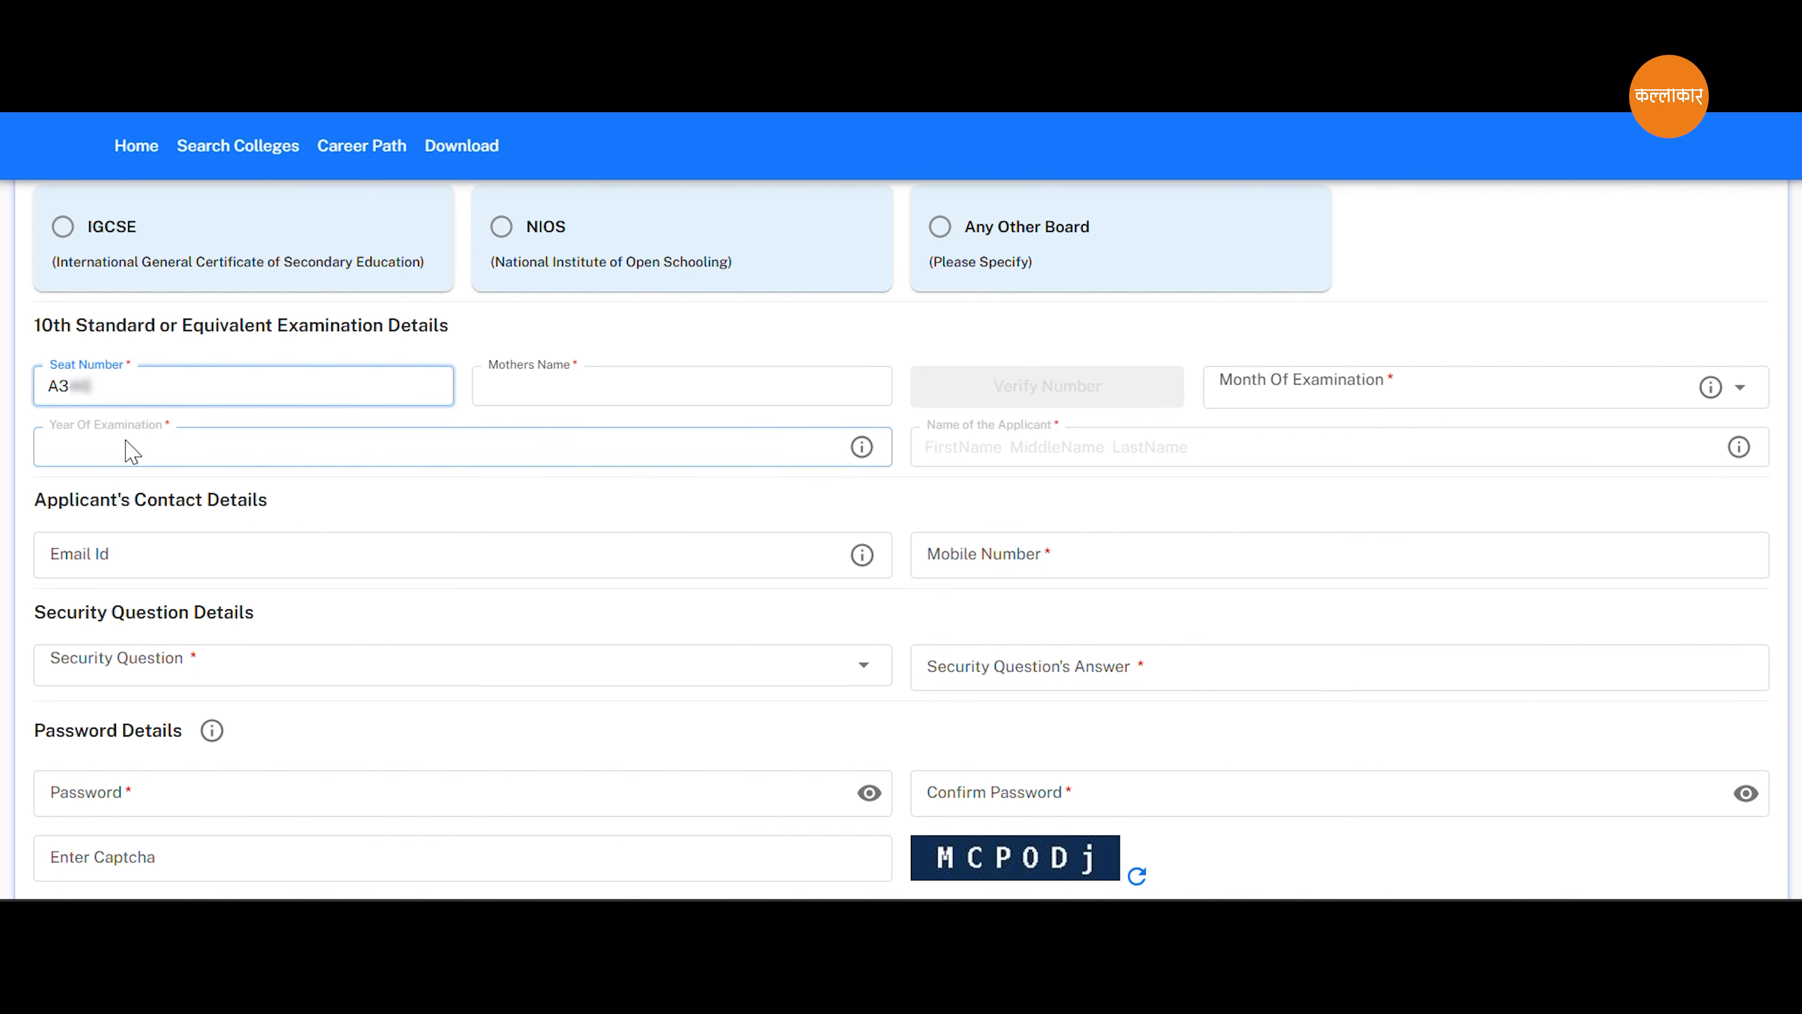
# Enter the applicant's seat number and mother's name, then verify the number and confirm the SSC details as correct.
pyautogui.press('Tab')
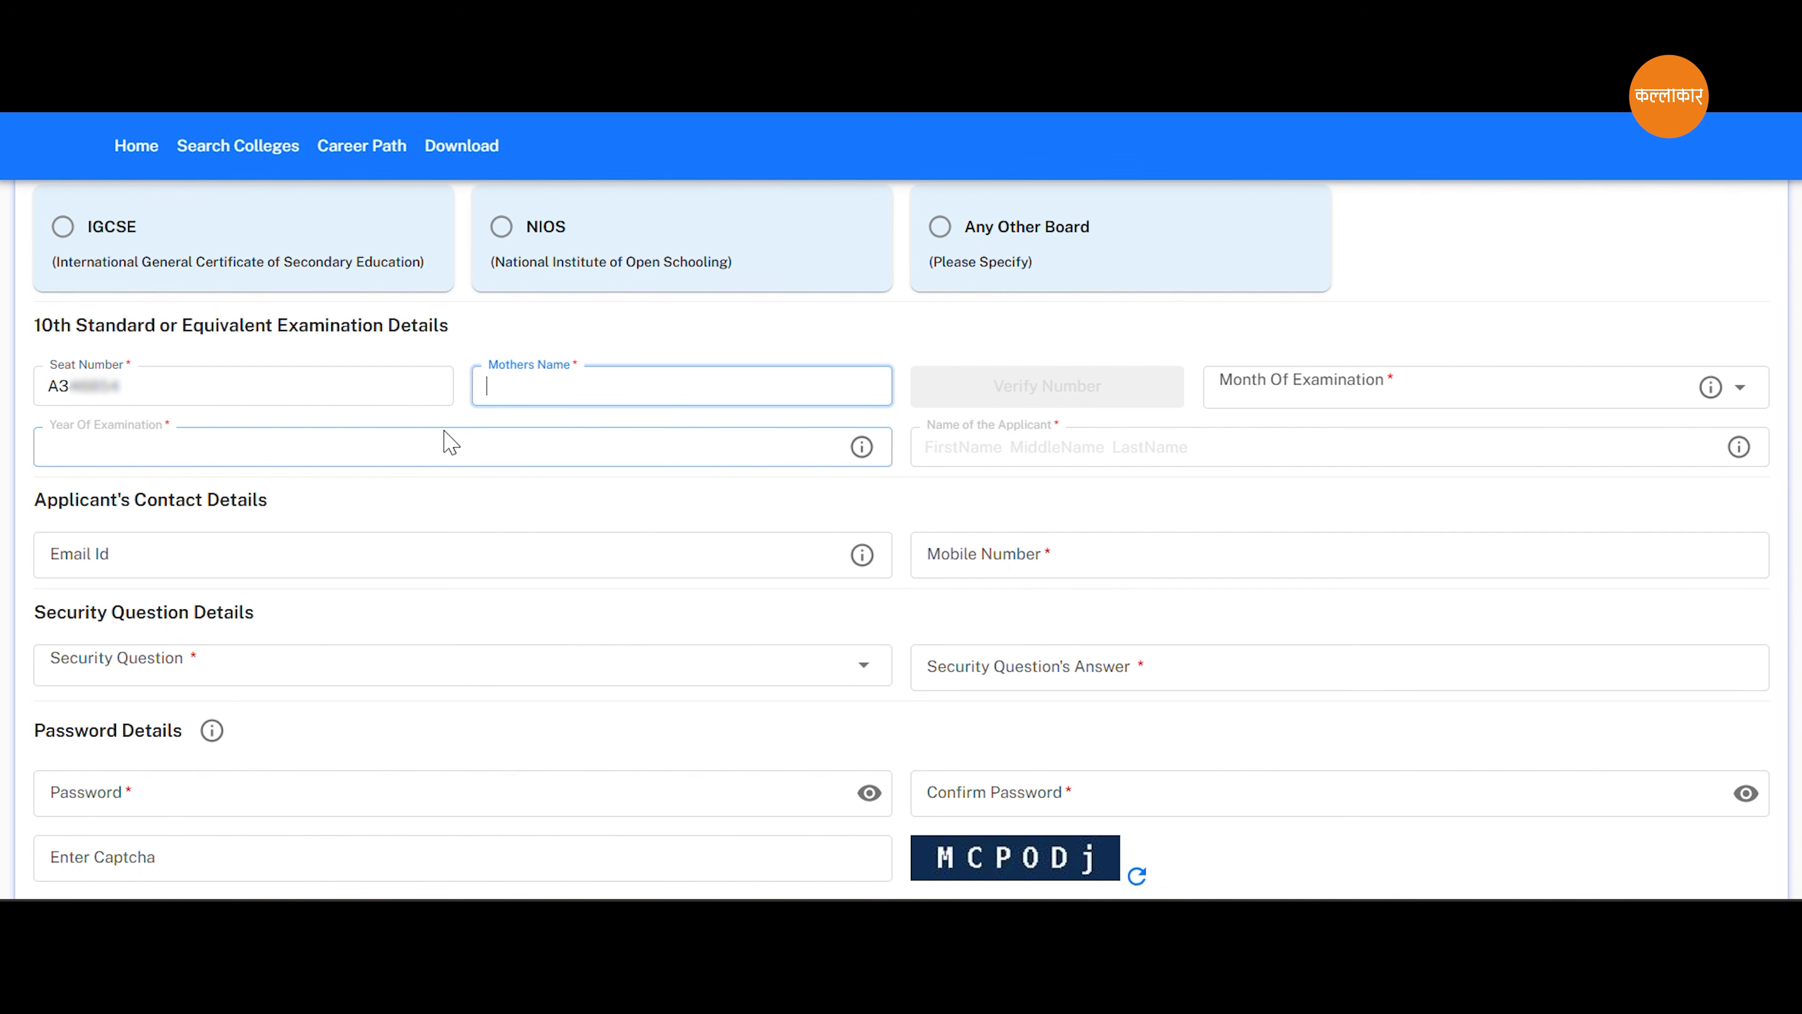
pyautogui.write('An')
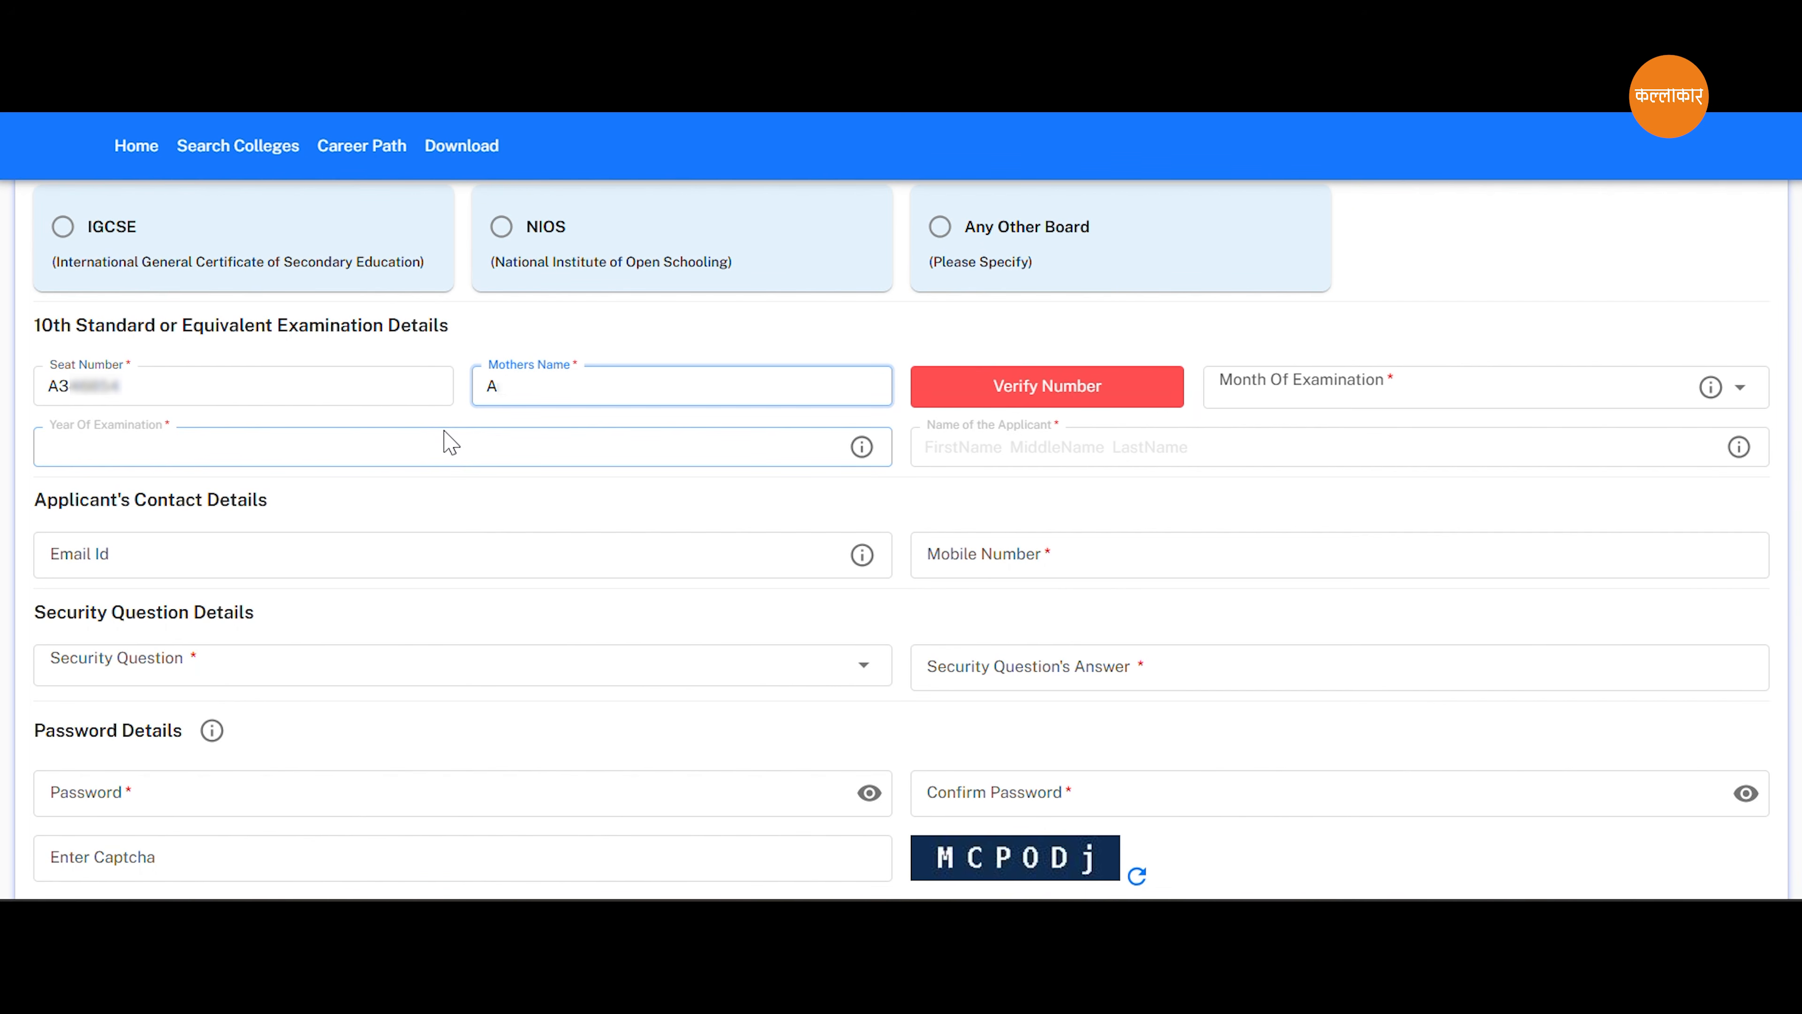
pyautogui.write('kita')
pyautogui.click(1062, 387)
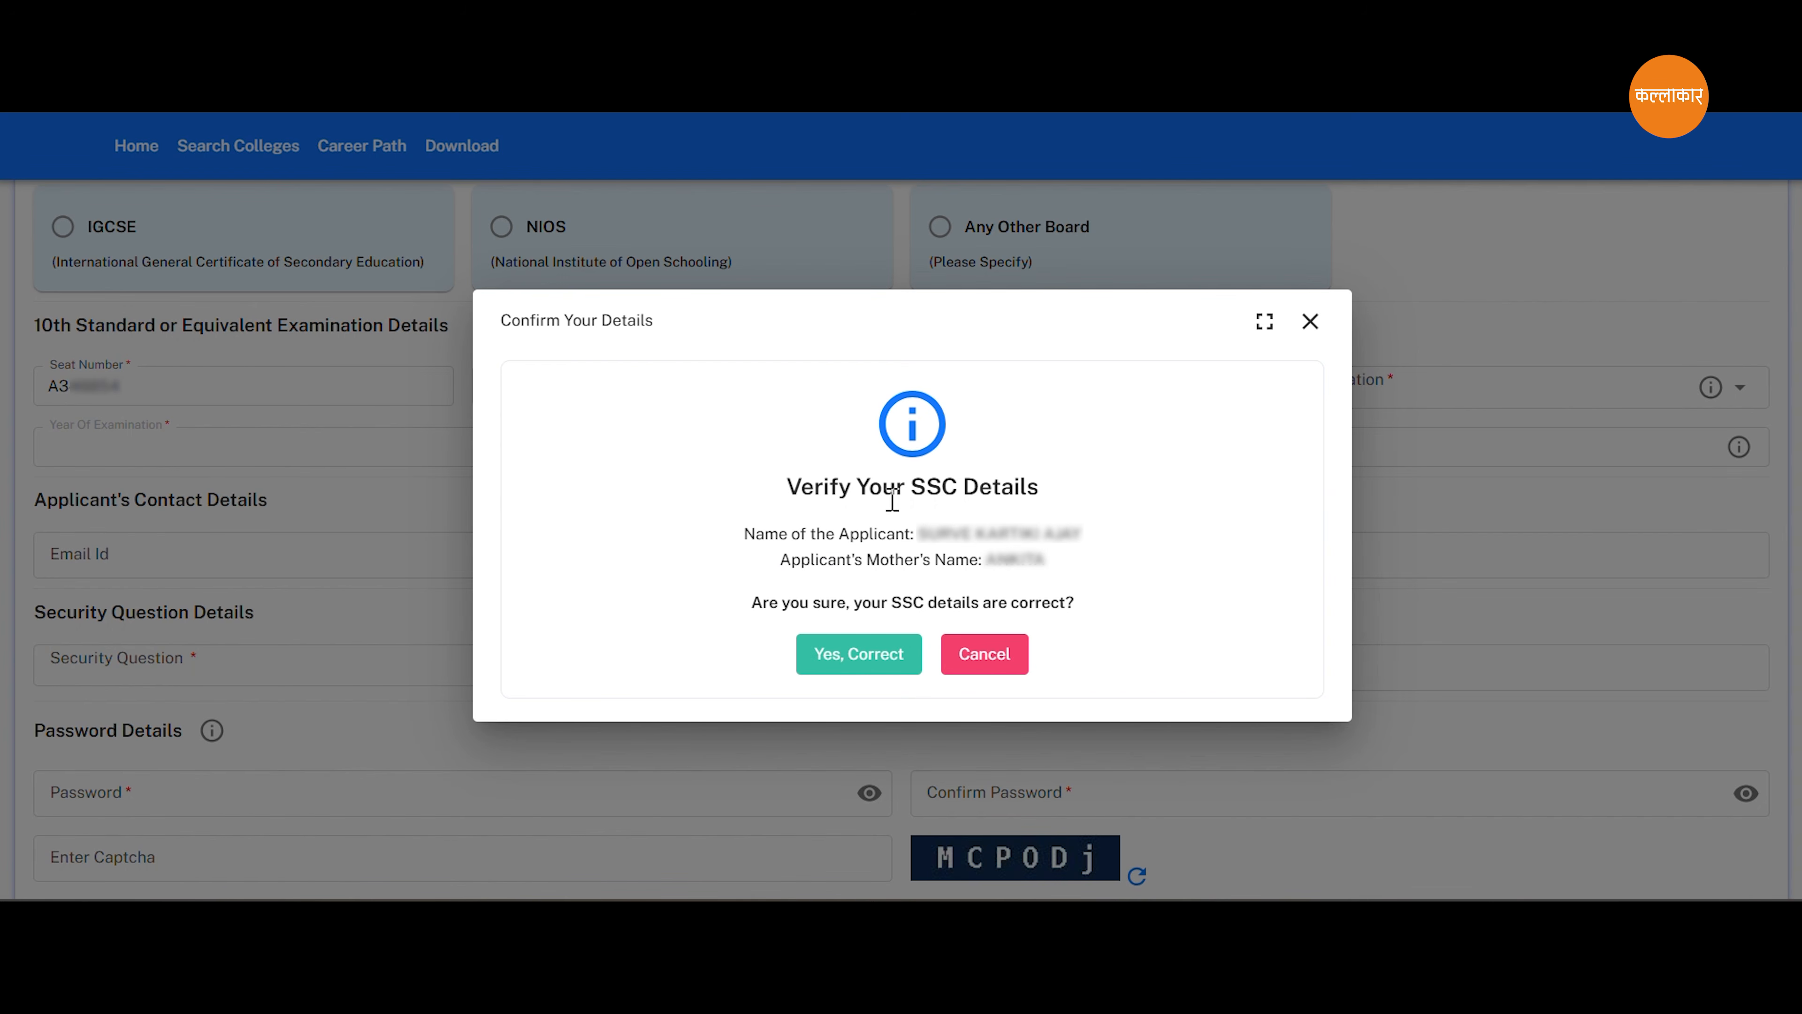
pyautogui.click(862, 655)
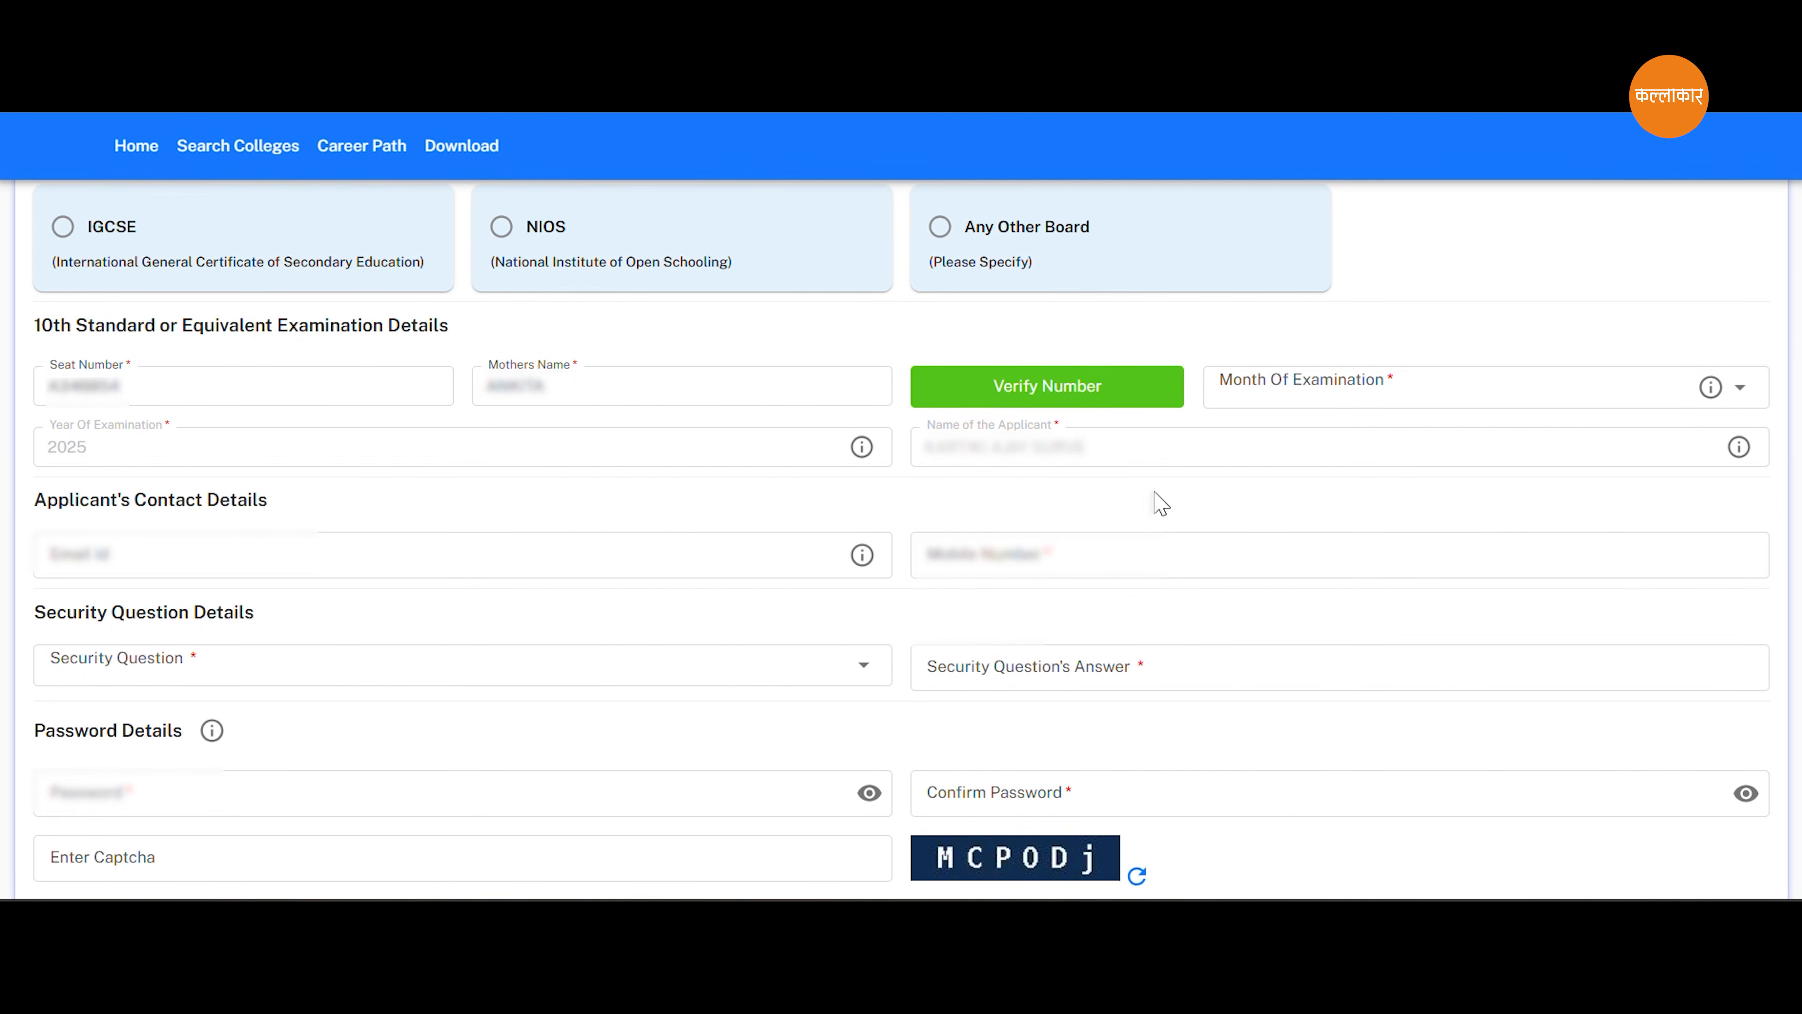
# Set the month of examination to March and fill in the applicant's e-mail and mobile number.
pyautogui.click(1740, 390)
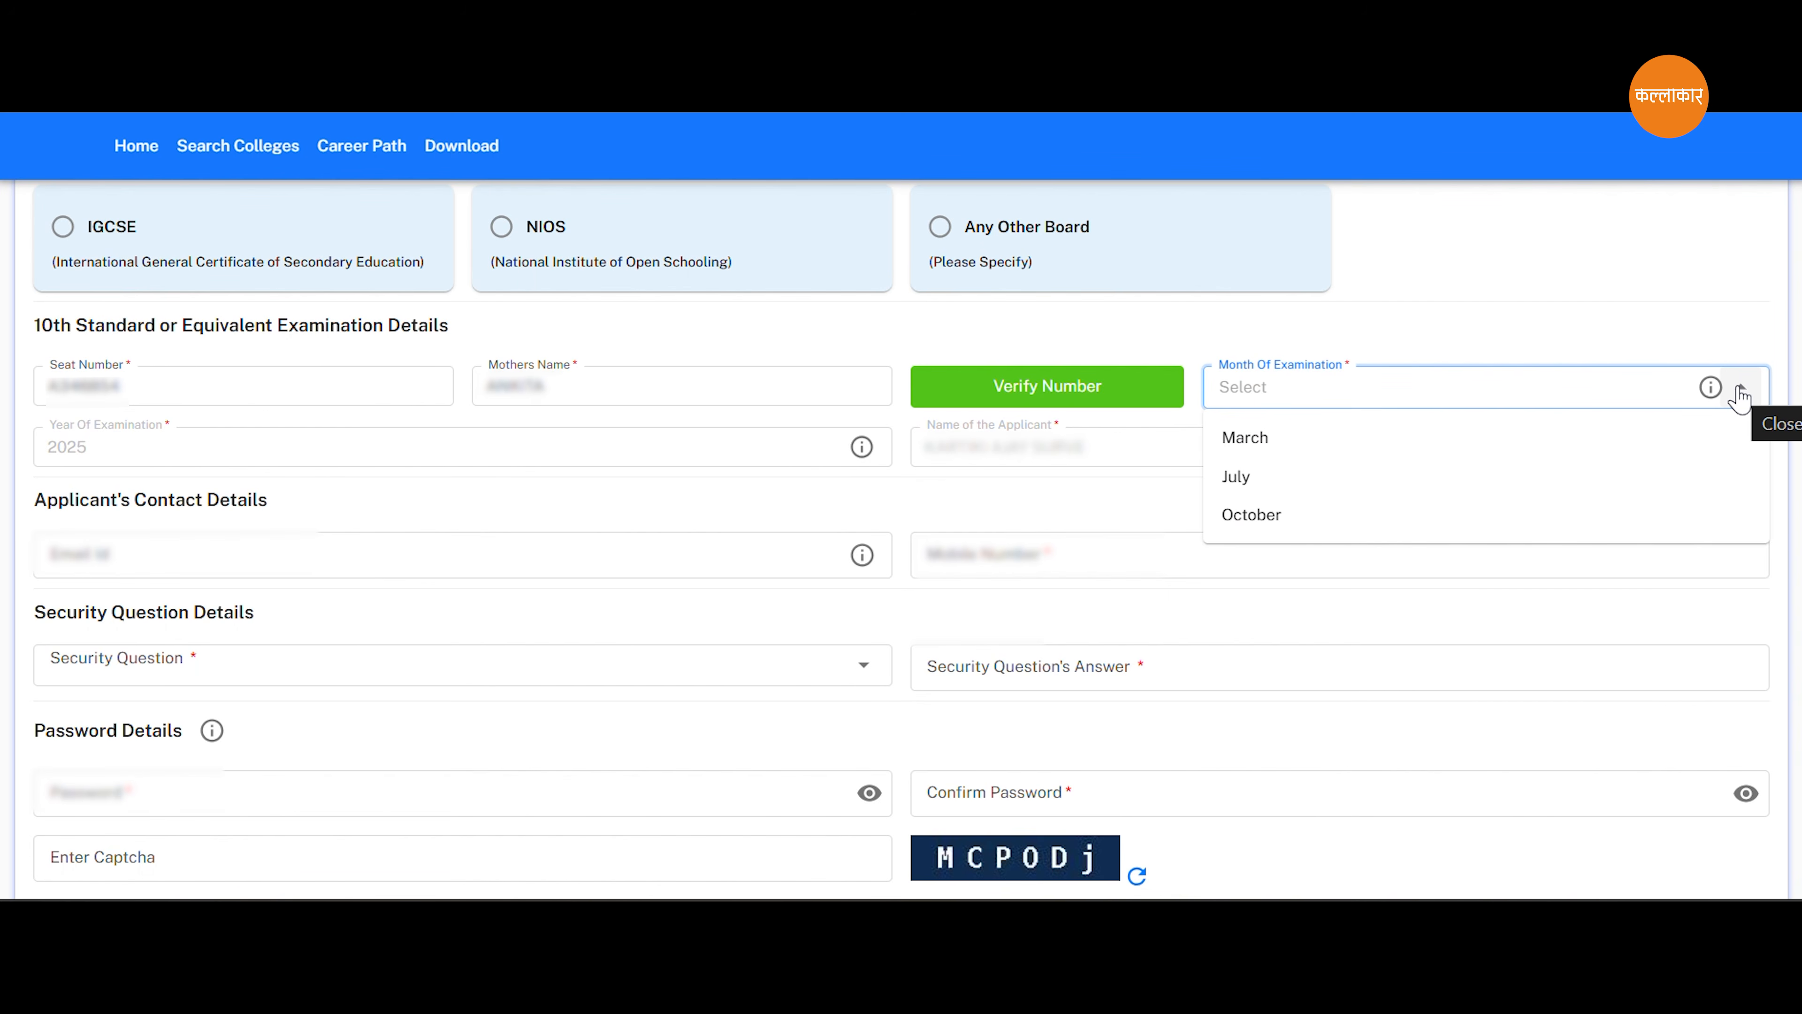
pyautogui.click(1334, 454)
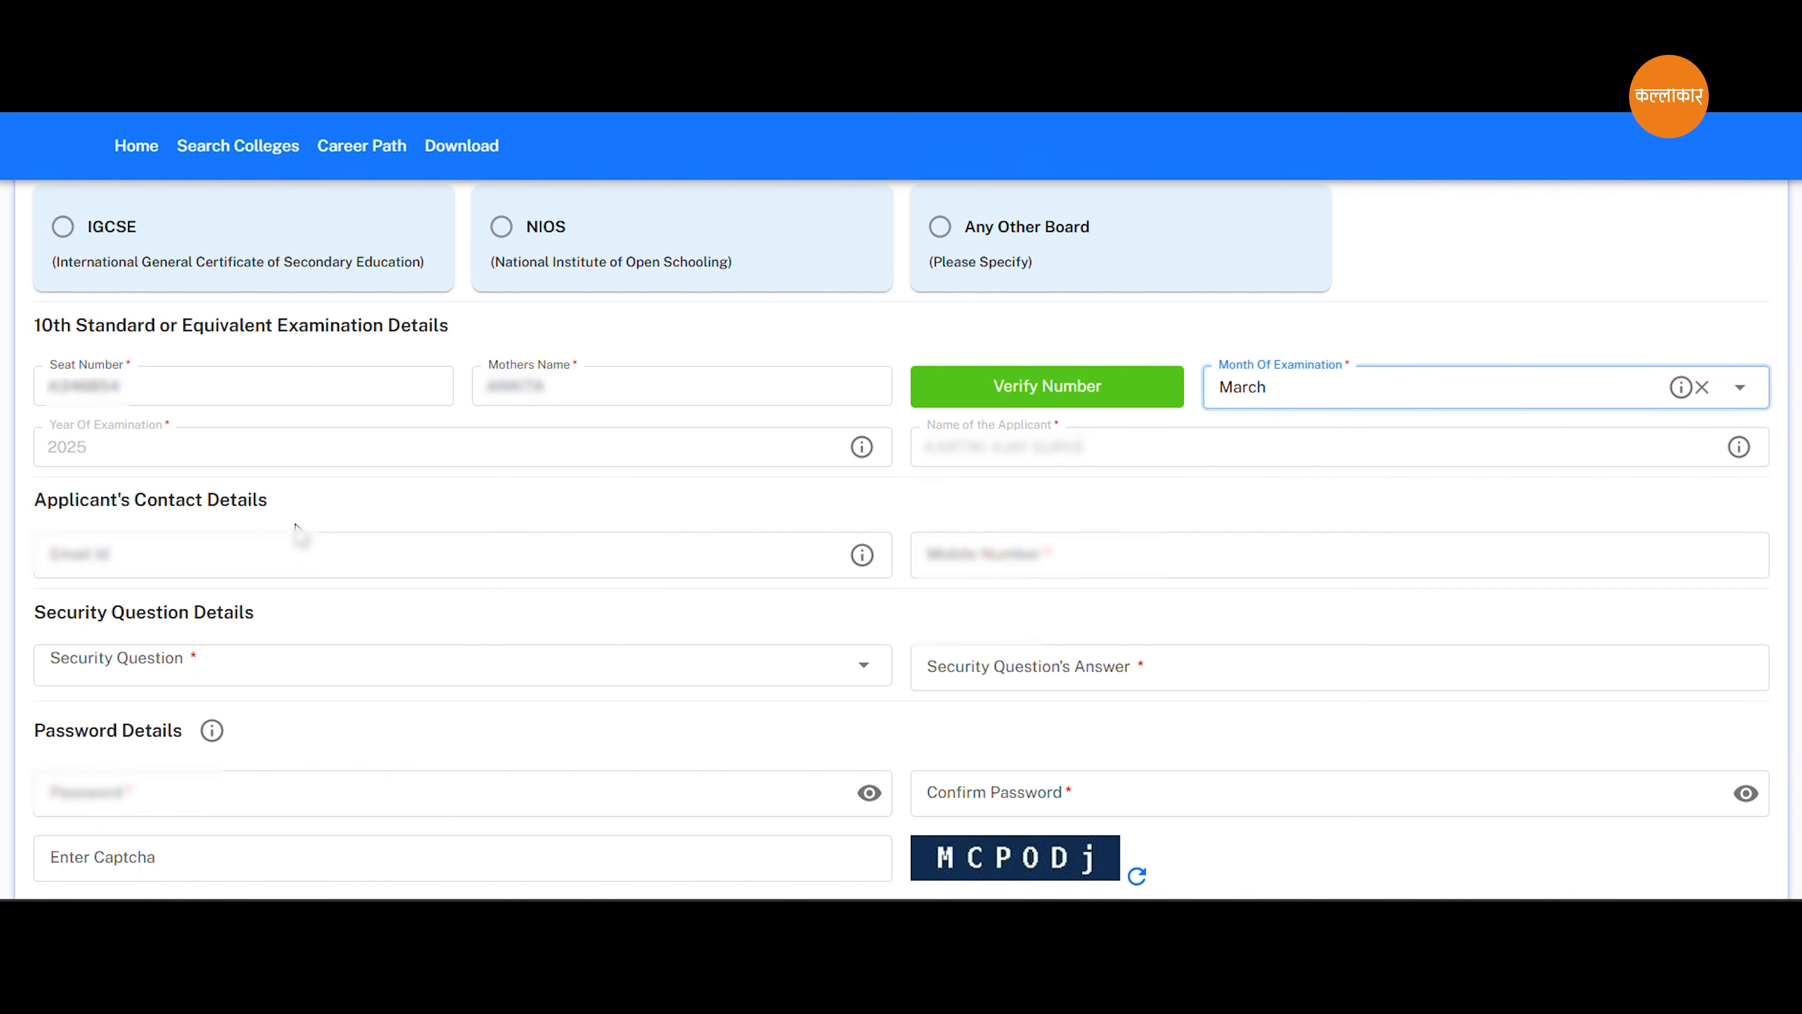
pyautogui.click(113, 559)
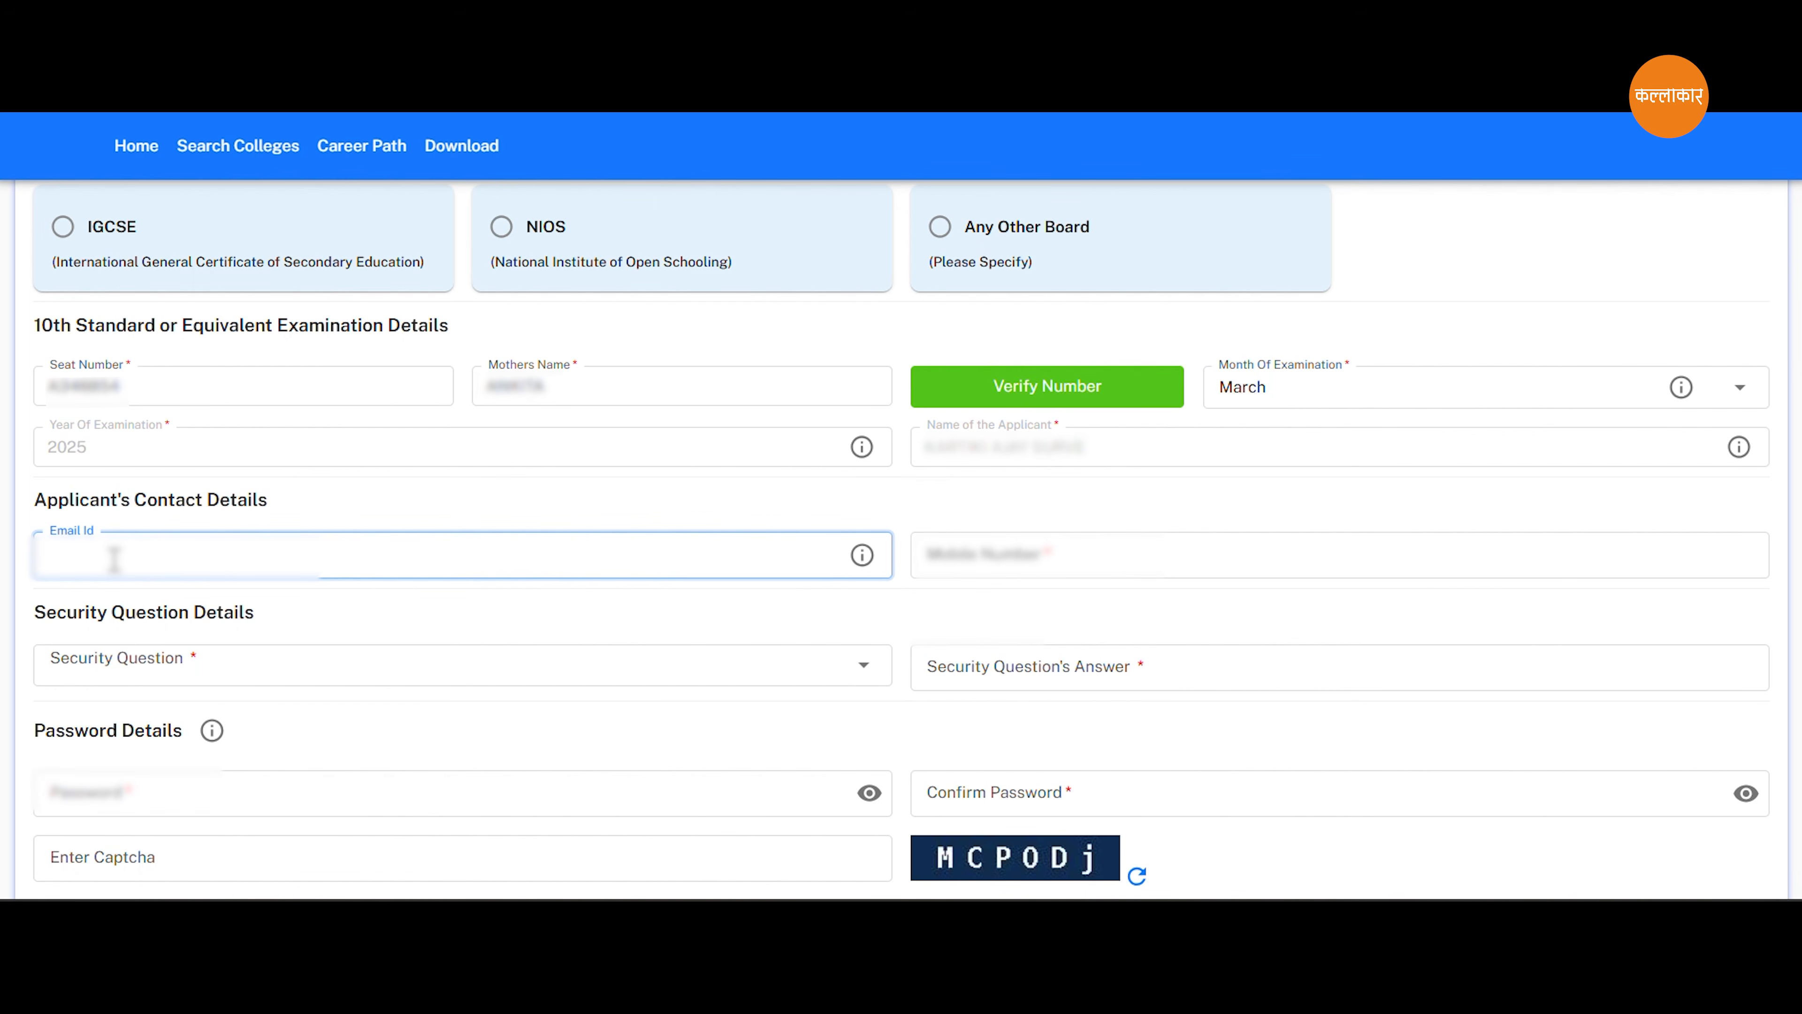
pyautogui.click(981, 554)
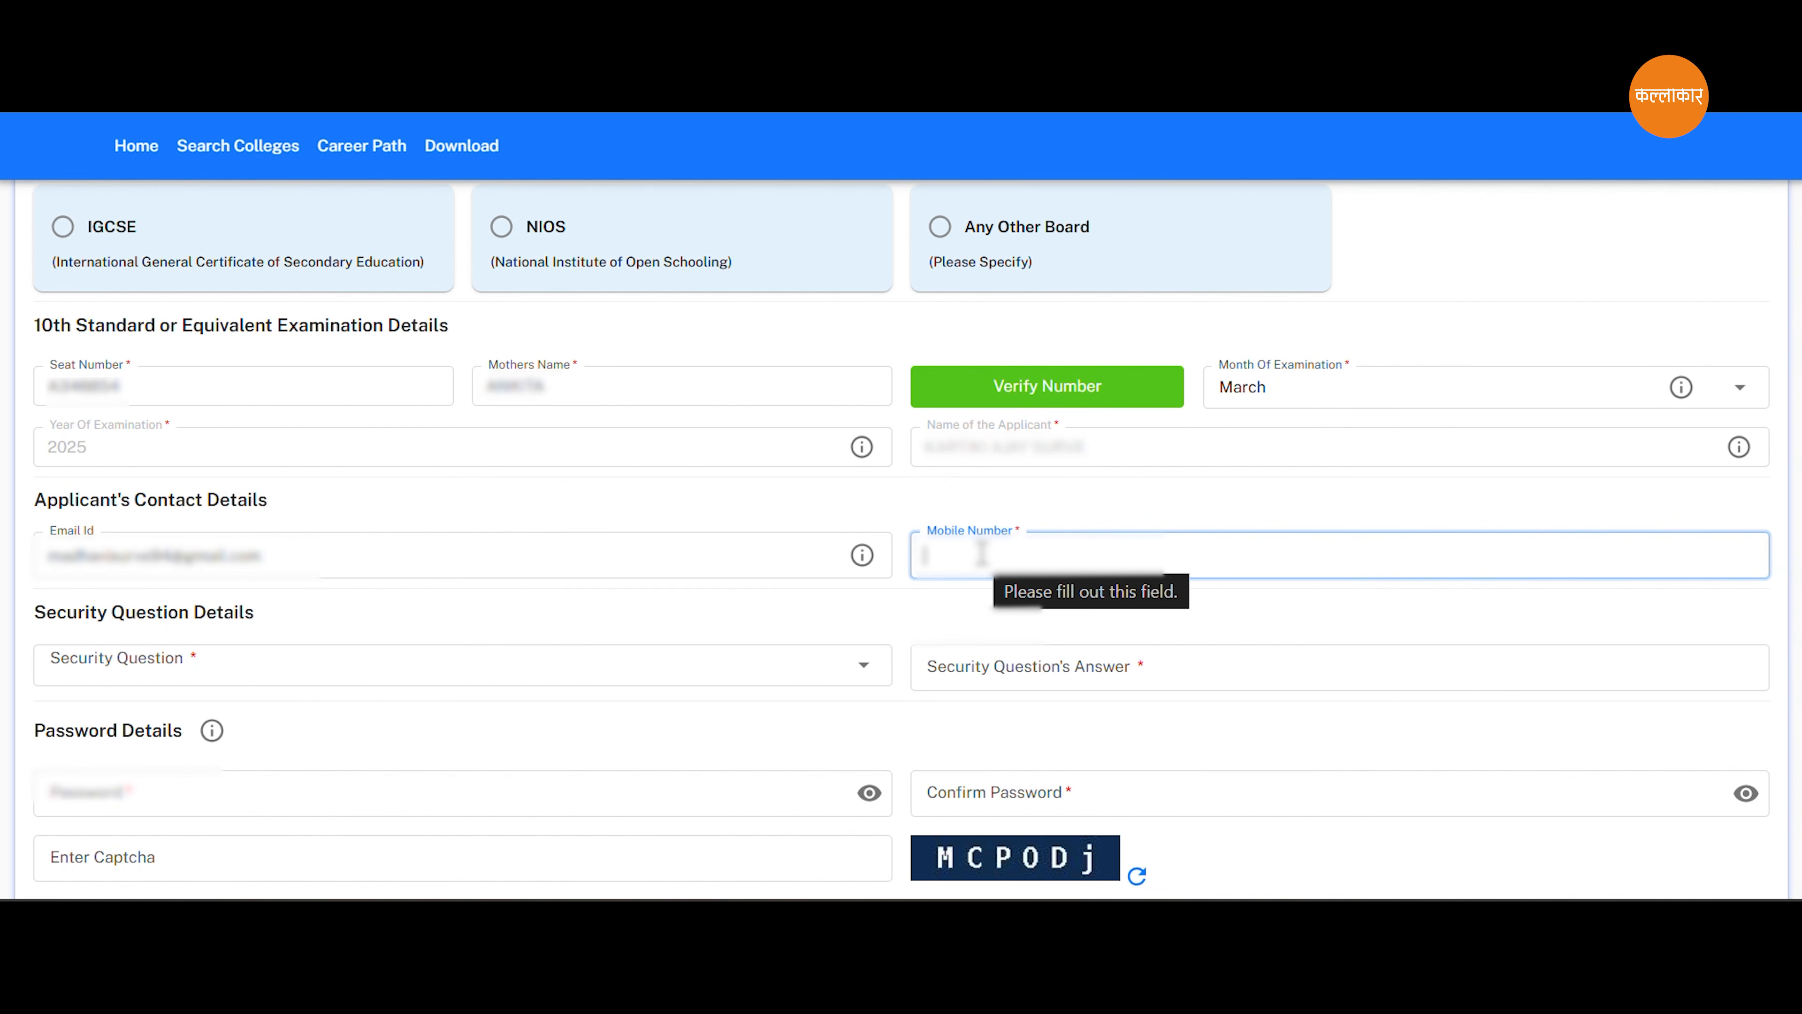
pyautogui.write('98')
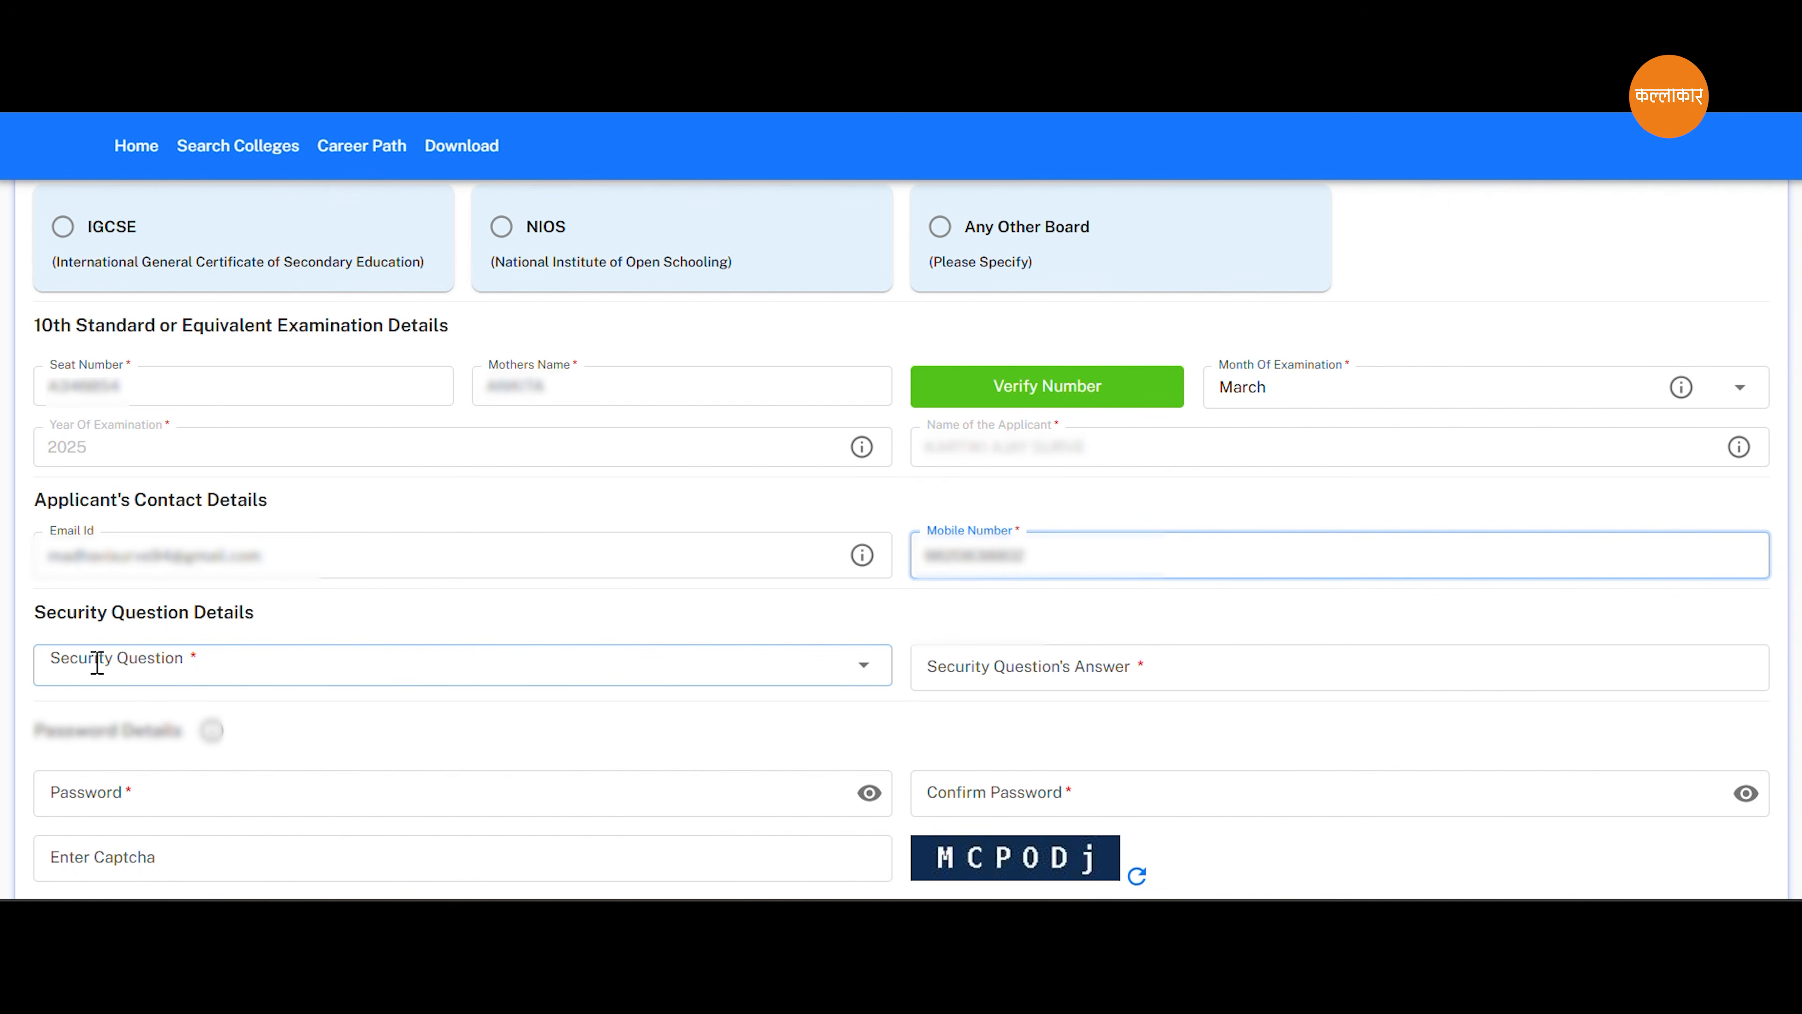
# Choose the security question "What is the name of your grand father ?" and enter its answer.
pyautogui.click(97, 663)
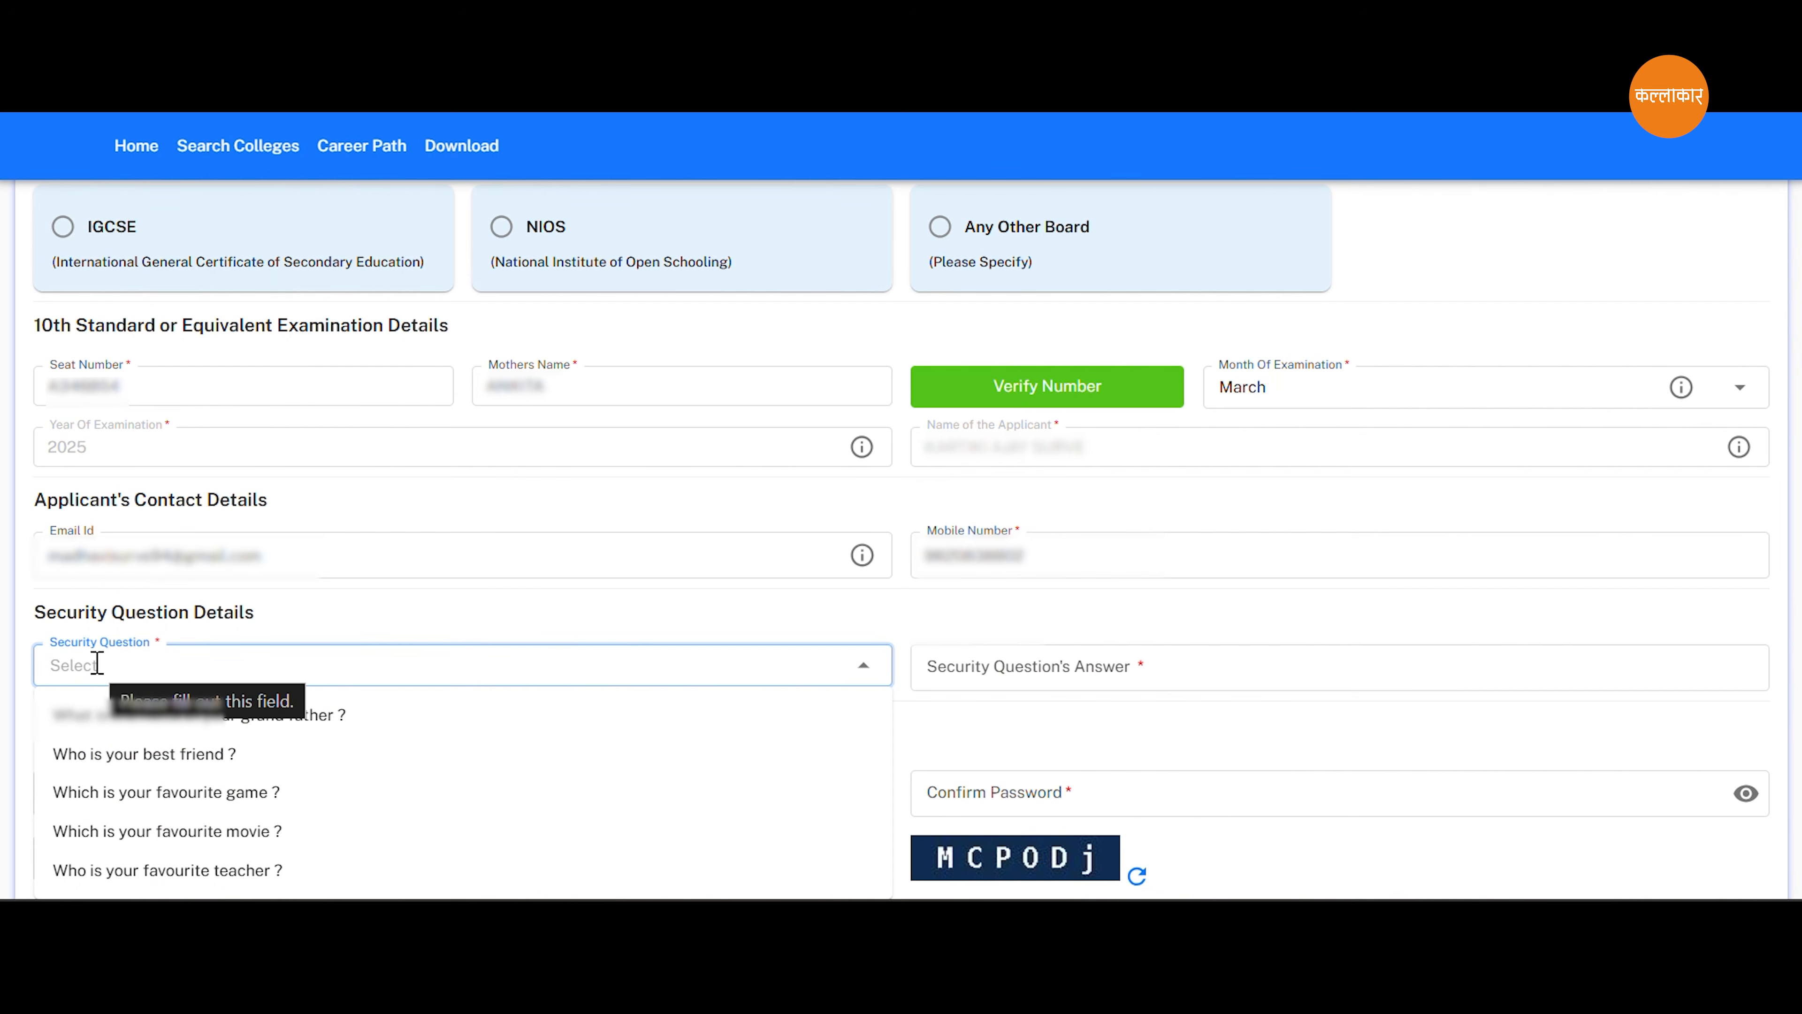
pyautogui.scroll(-2, 295, 582)
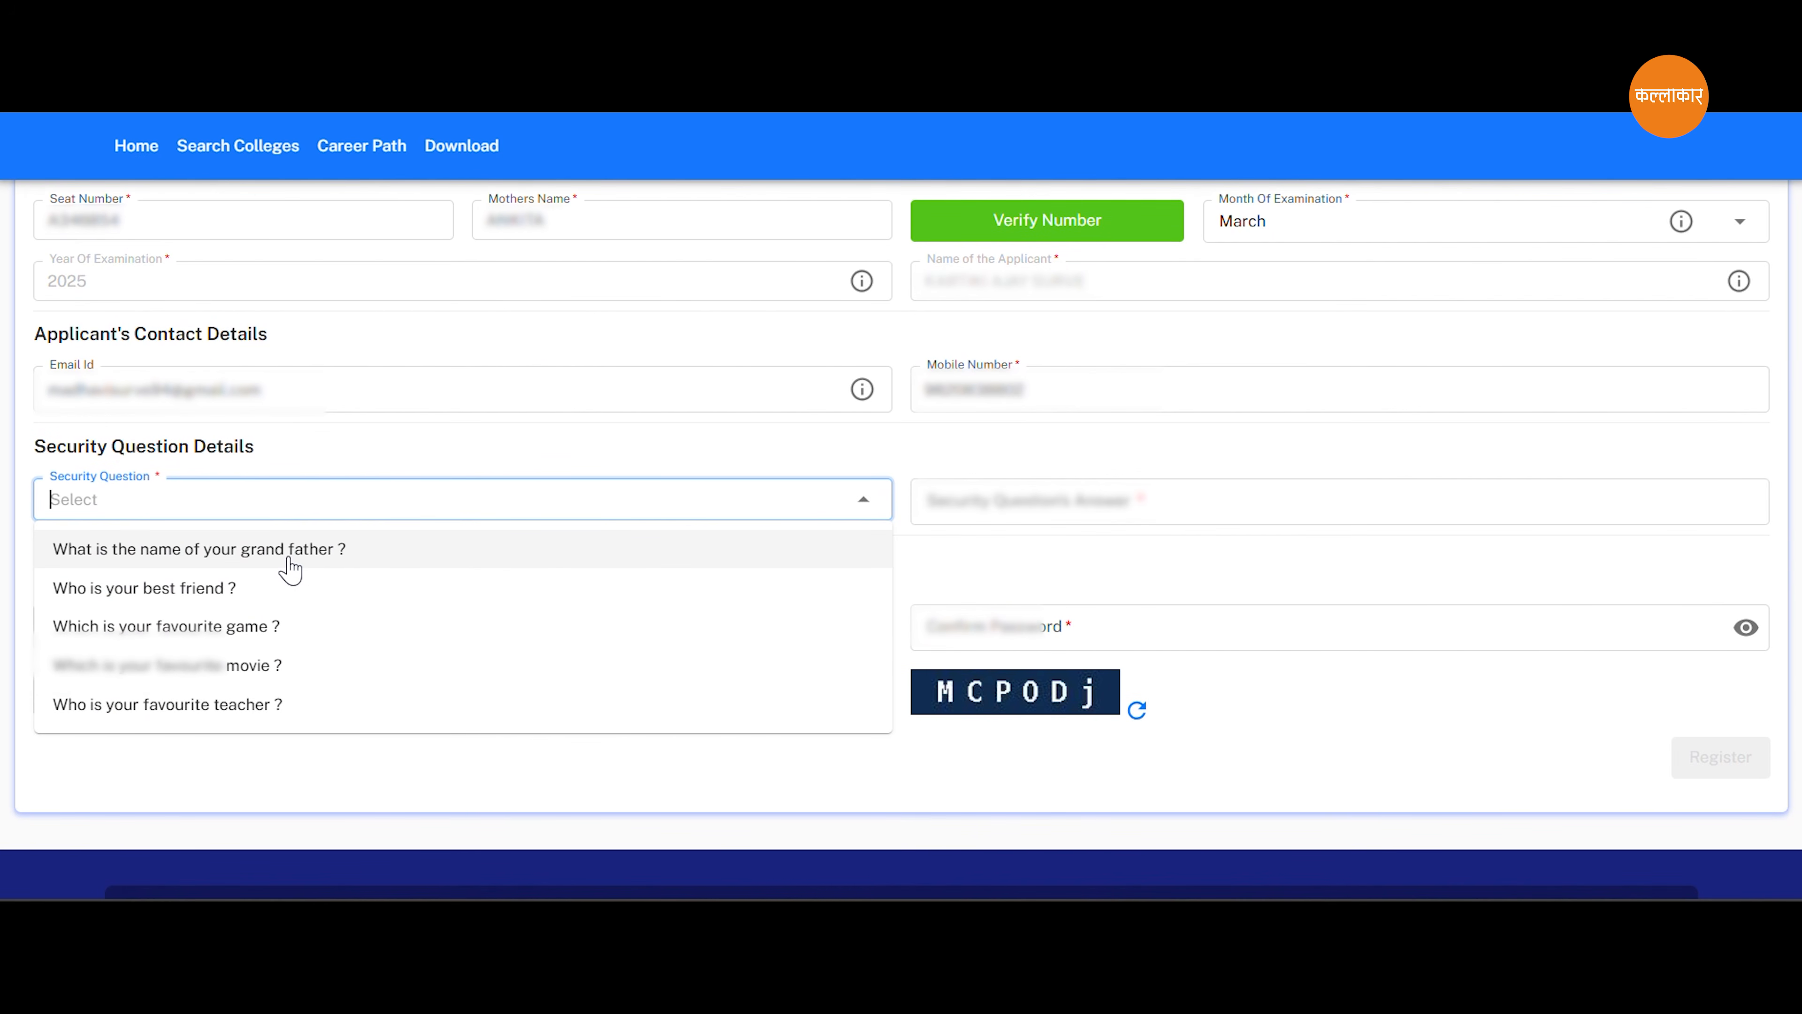
pyautogui.click(290, 566)
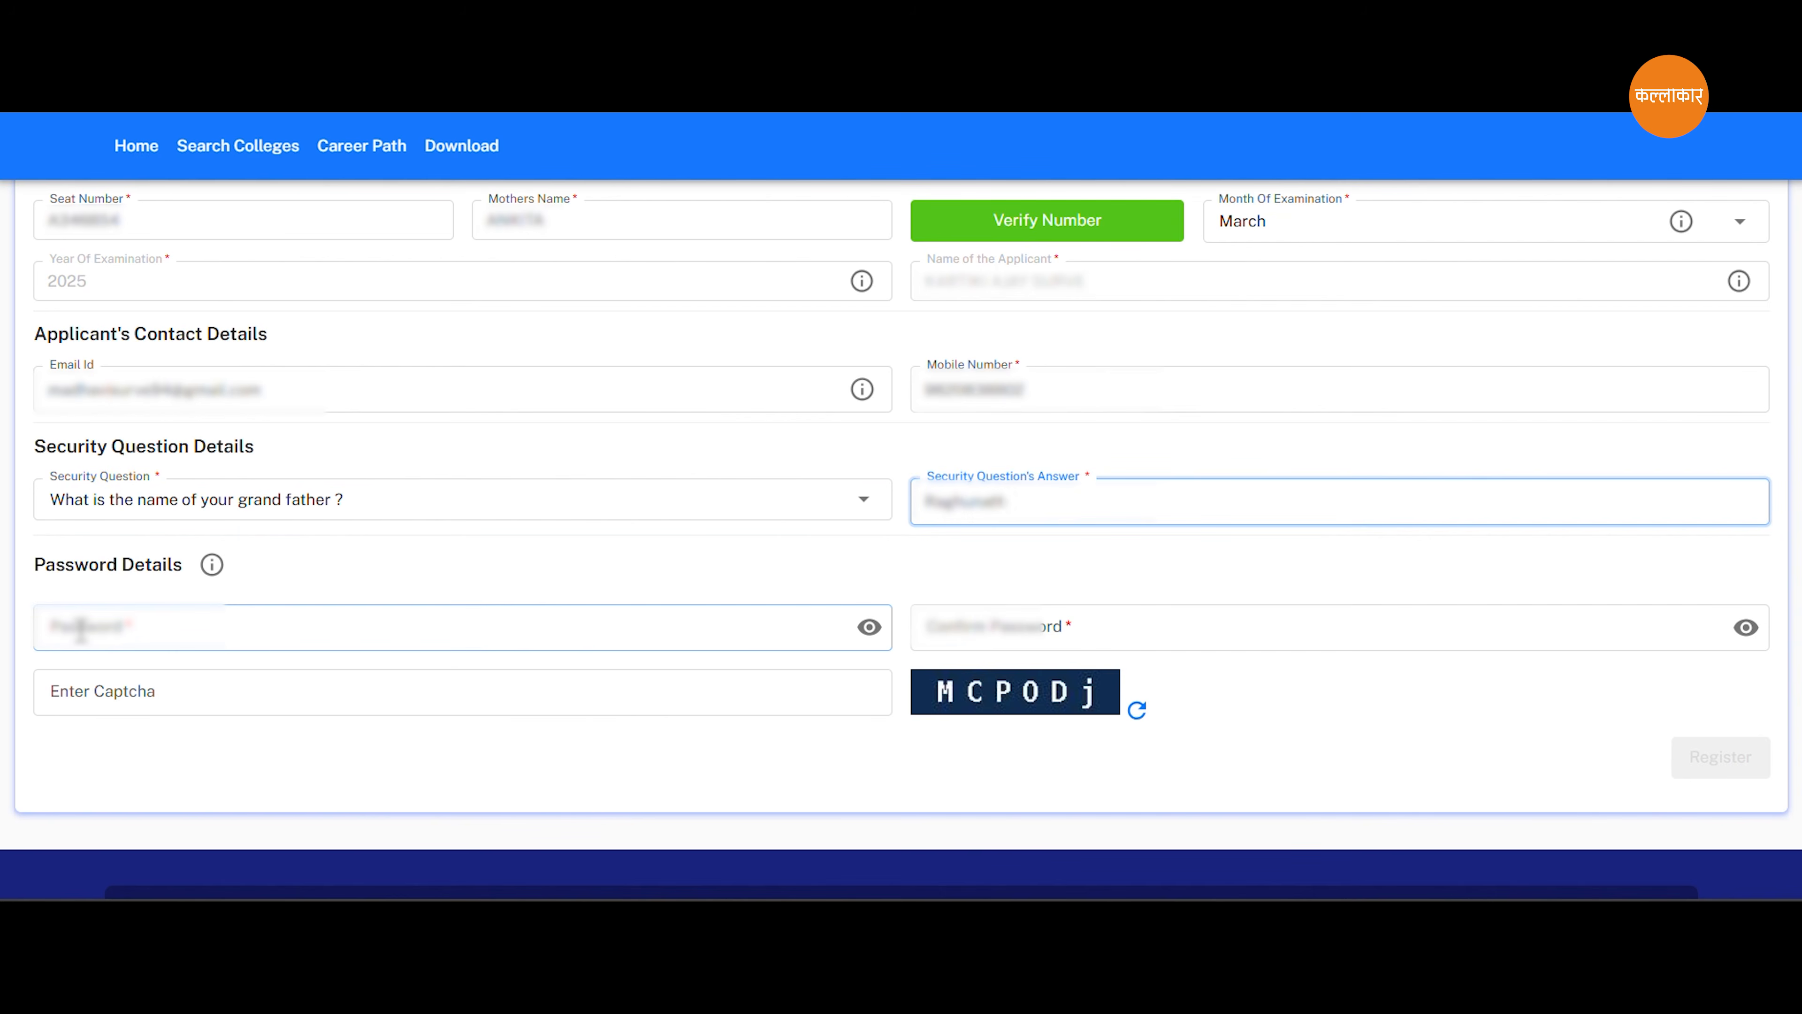
# Enter and confirm the account password, fill in the captcha and submit the student registration.
pyautogui.click(82, 629)
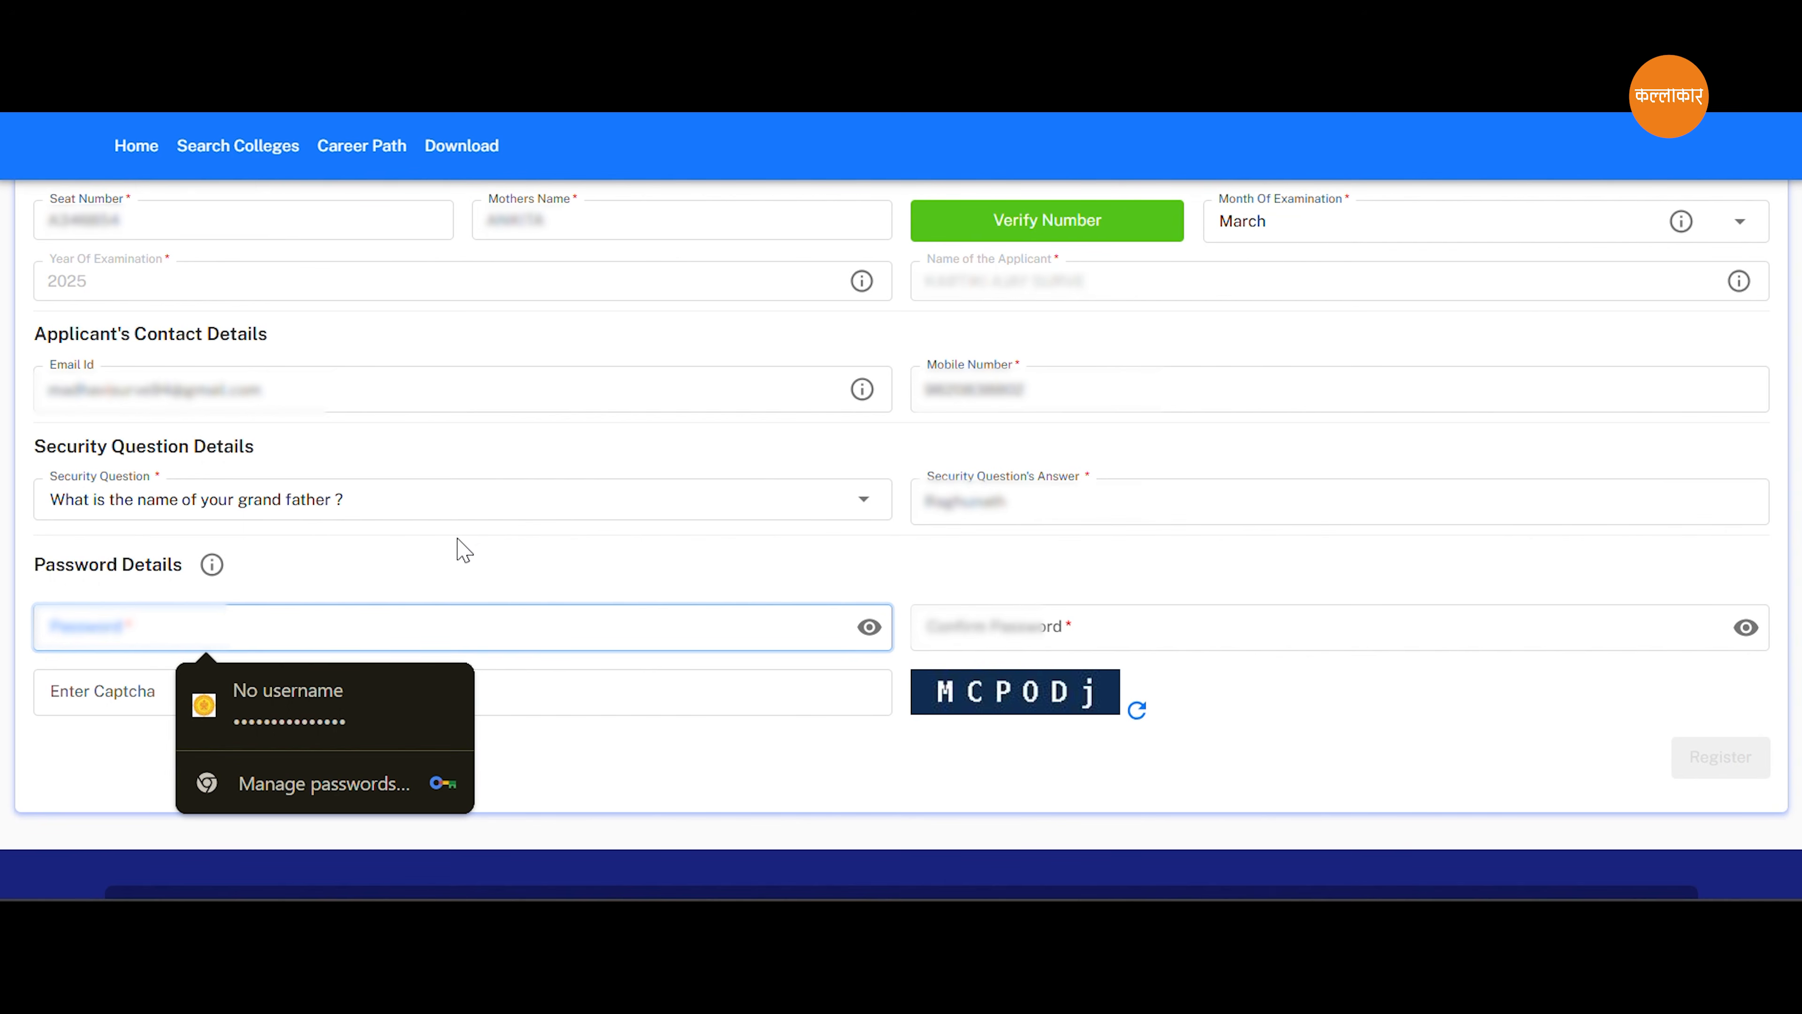
pyautogui.click(334, 674)
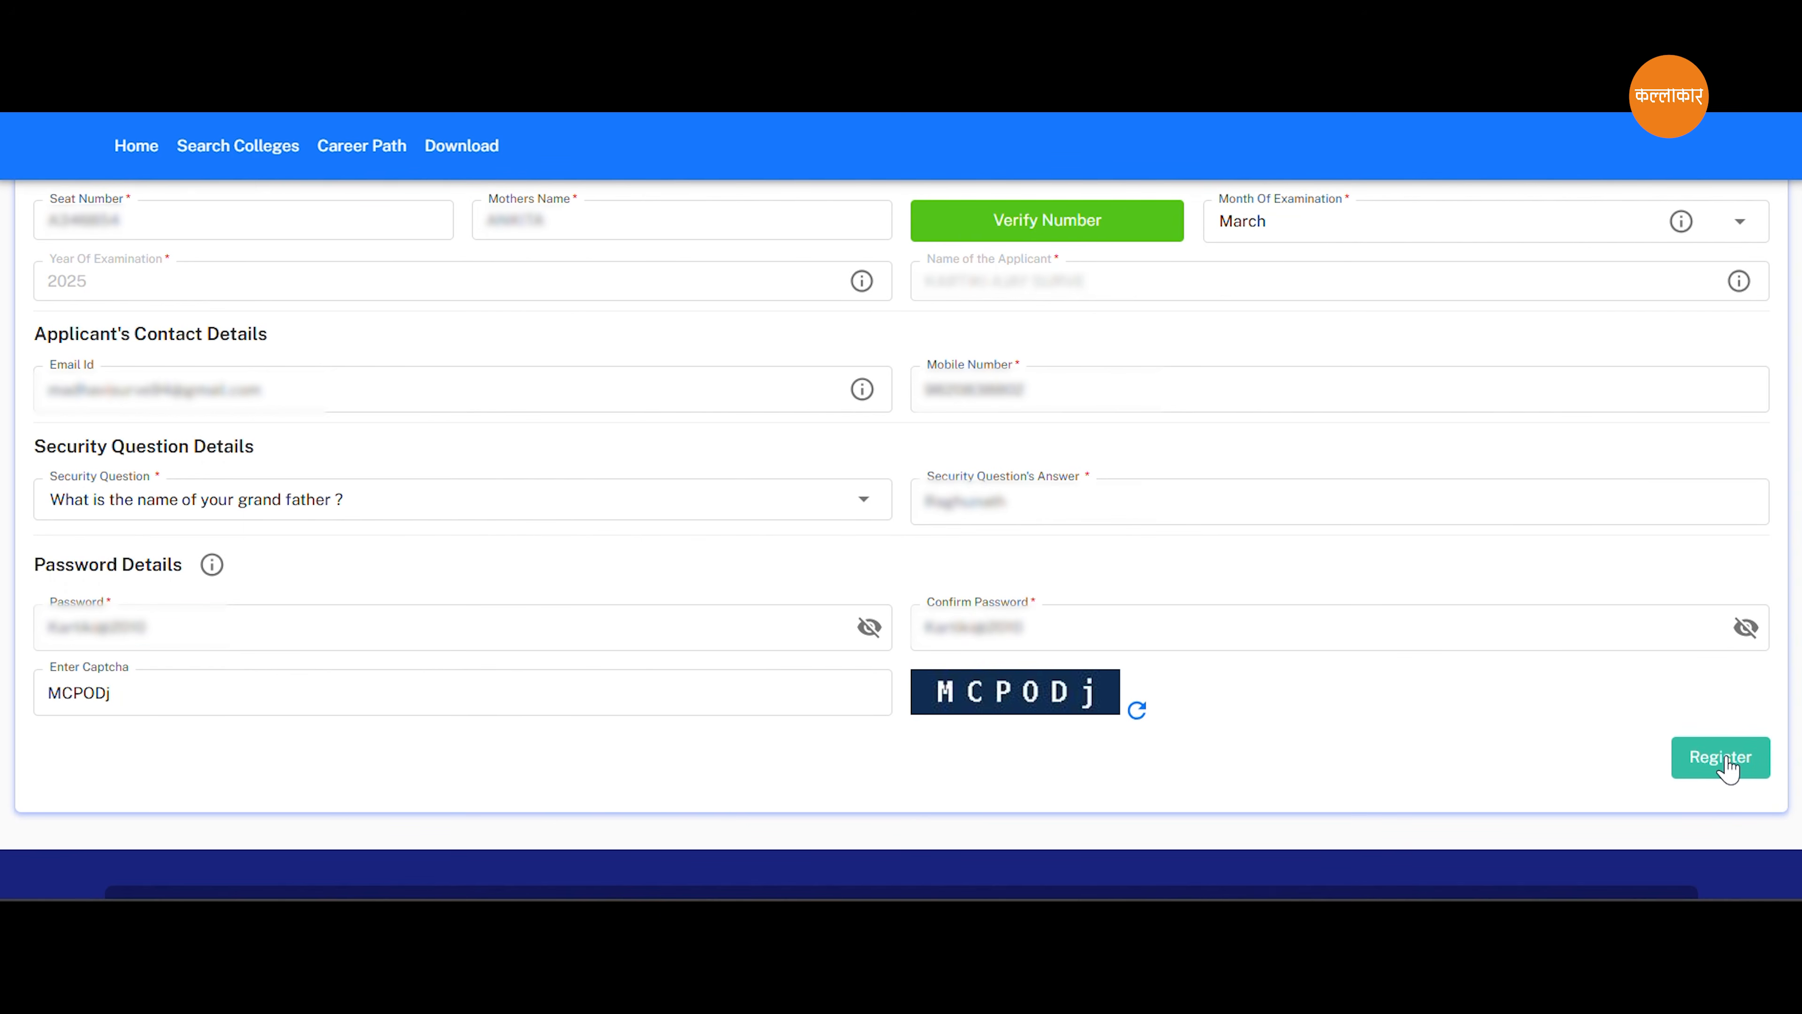
pyautogui.click(1721, 757)
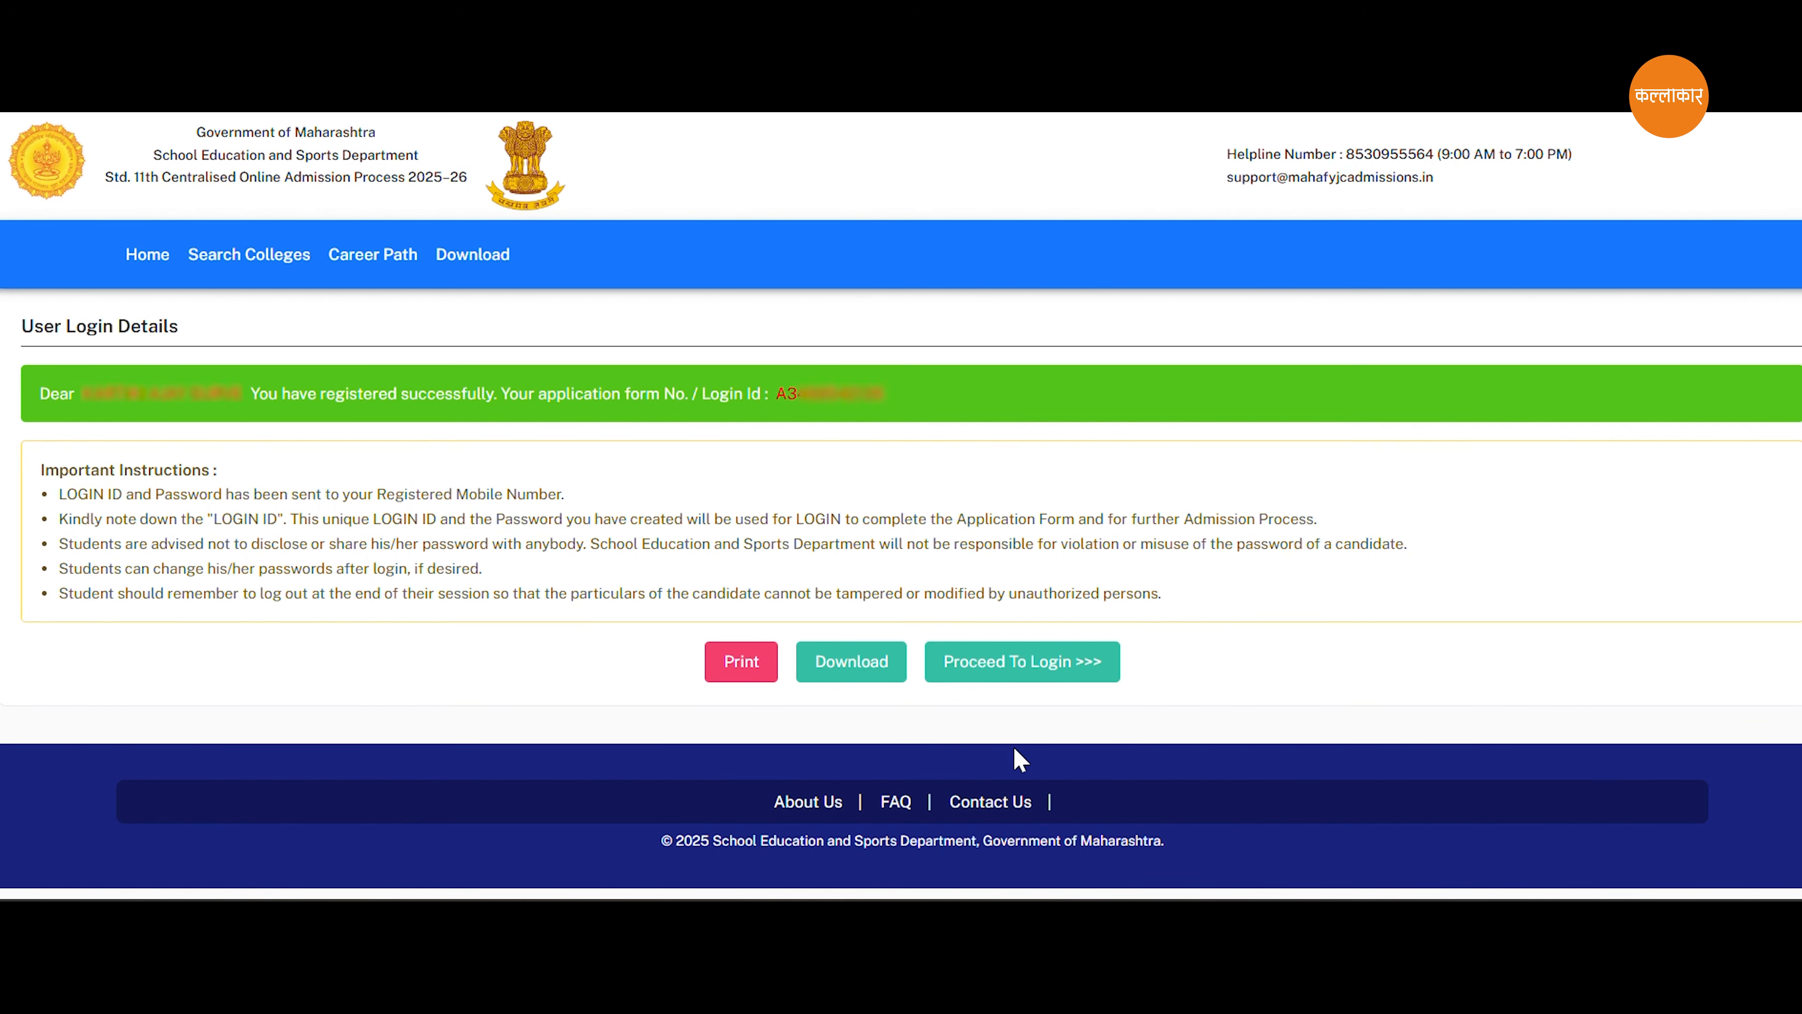
# Proceed to the login page and enter the applicant's login ID.
pyautogui.click(1032, 678)
pyautogui.click(1076, 415)
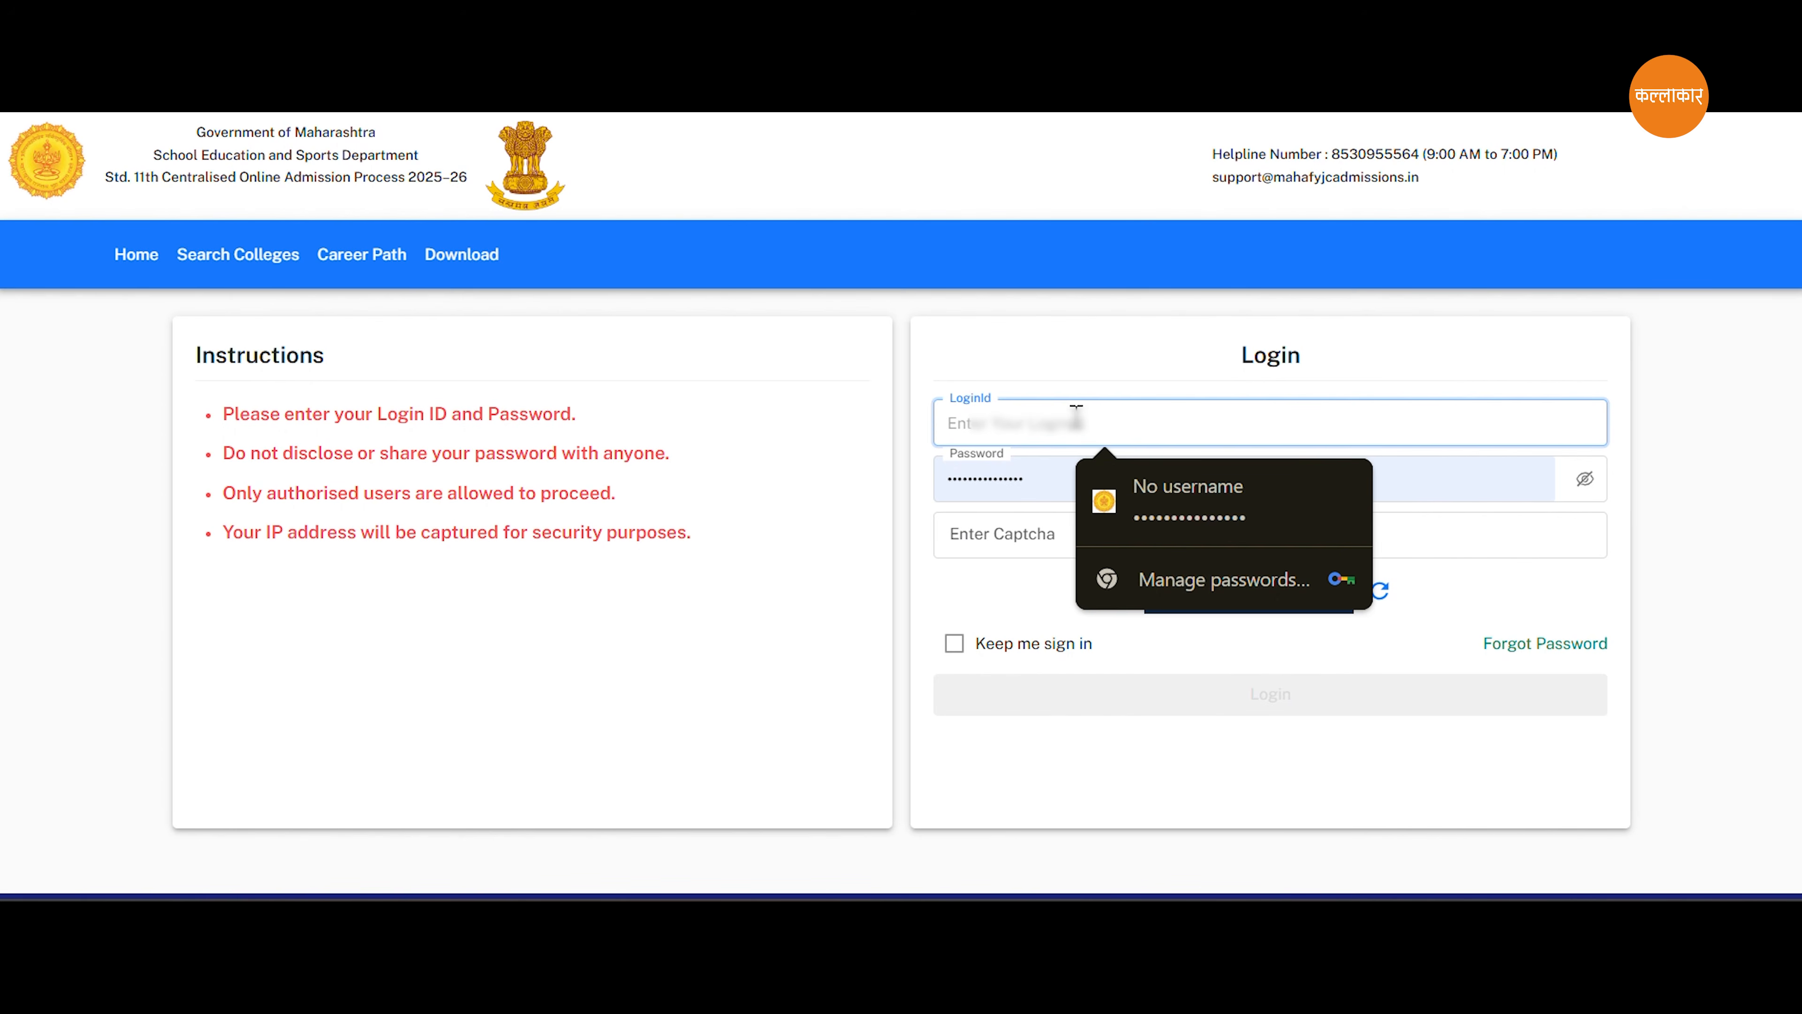
pyautogui.write('a')
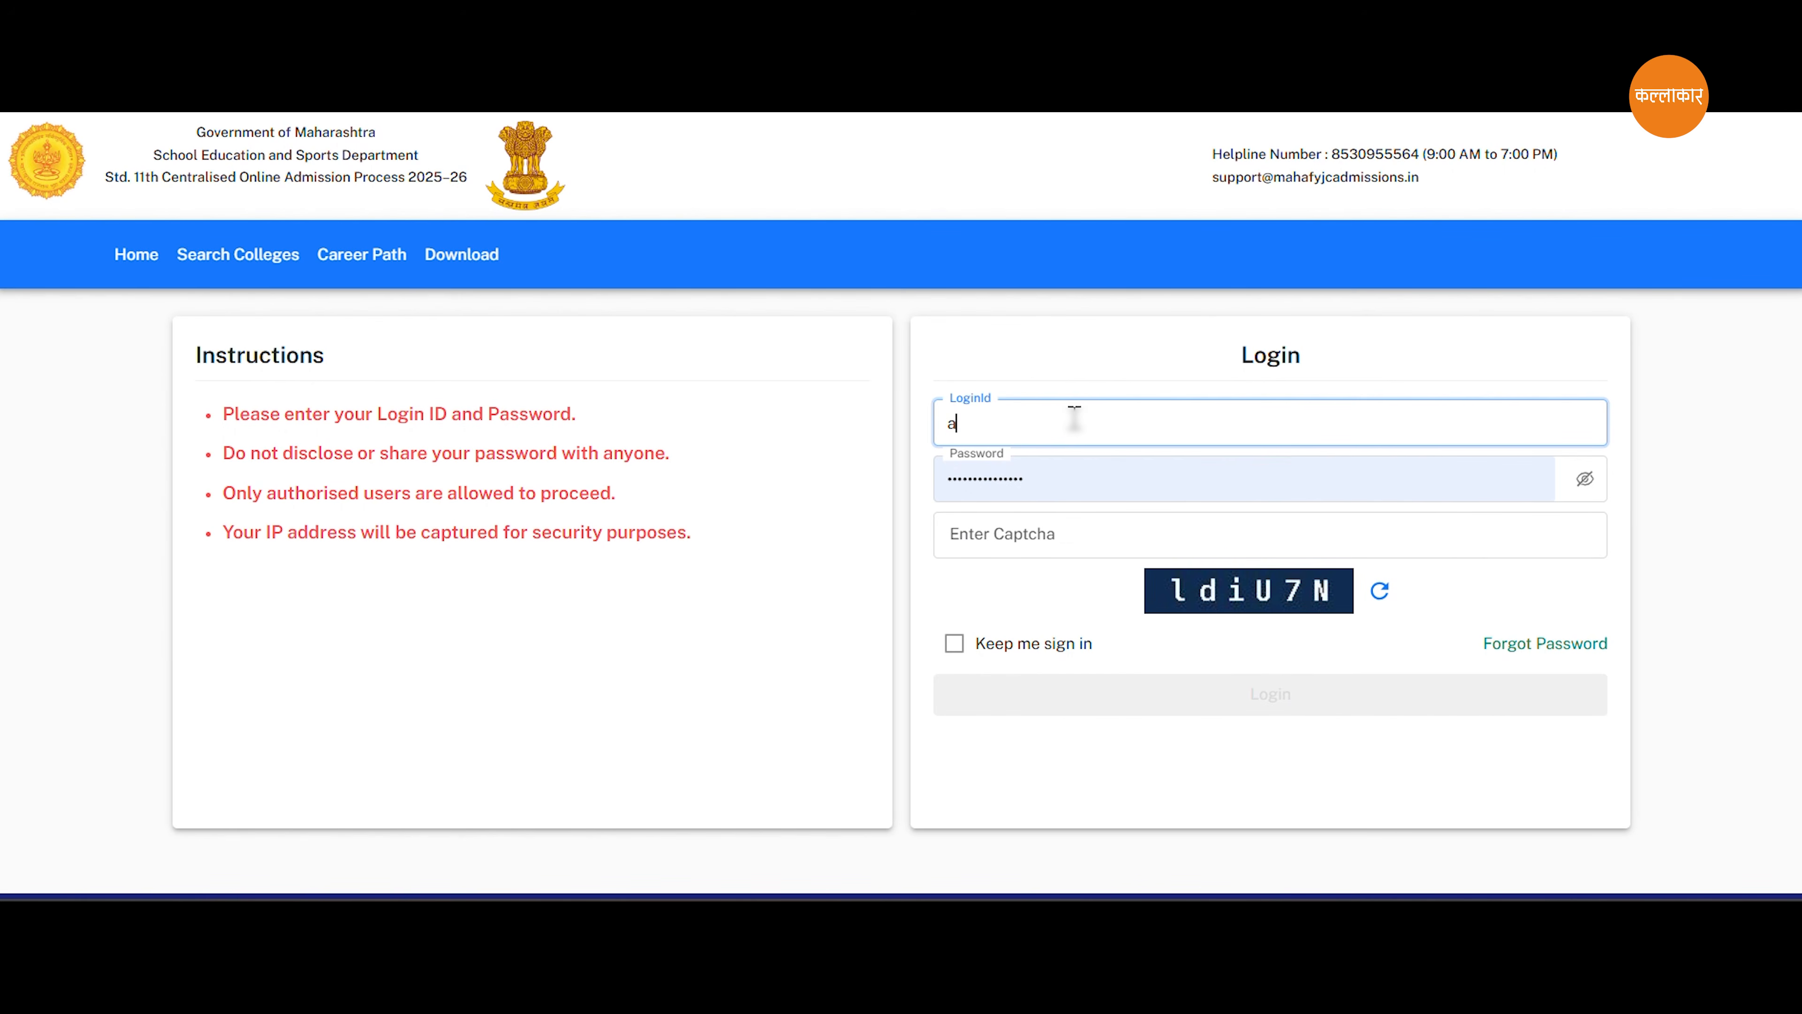
pyautogui.hotkey('ctrl', 'a')
pyautogui.write('A')
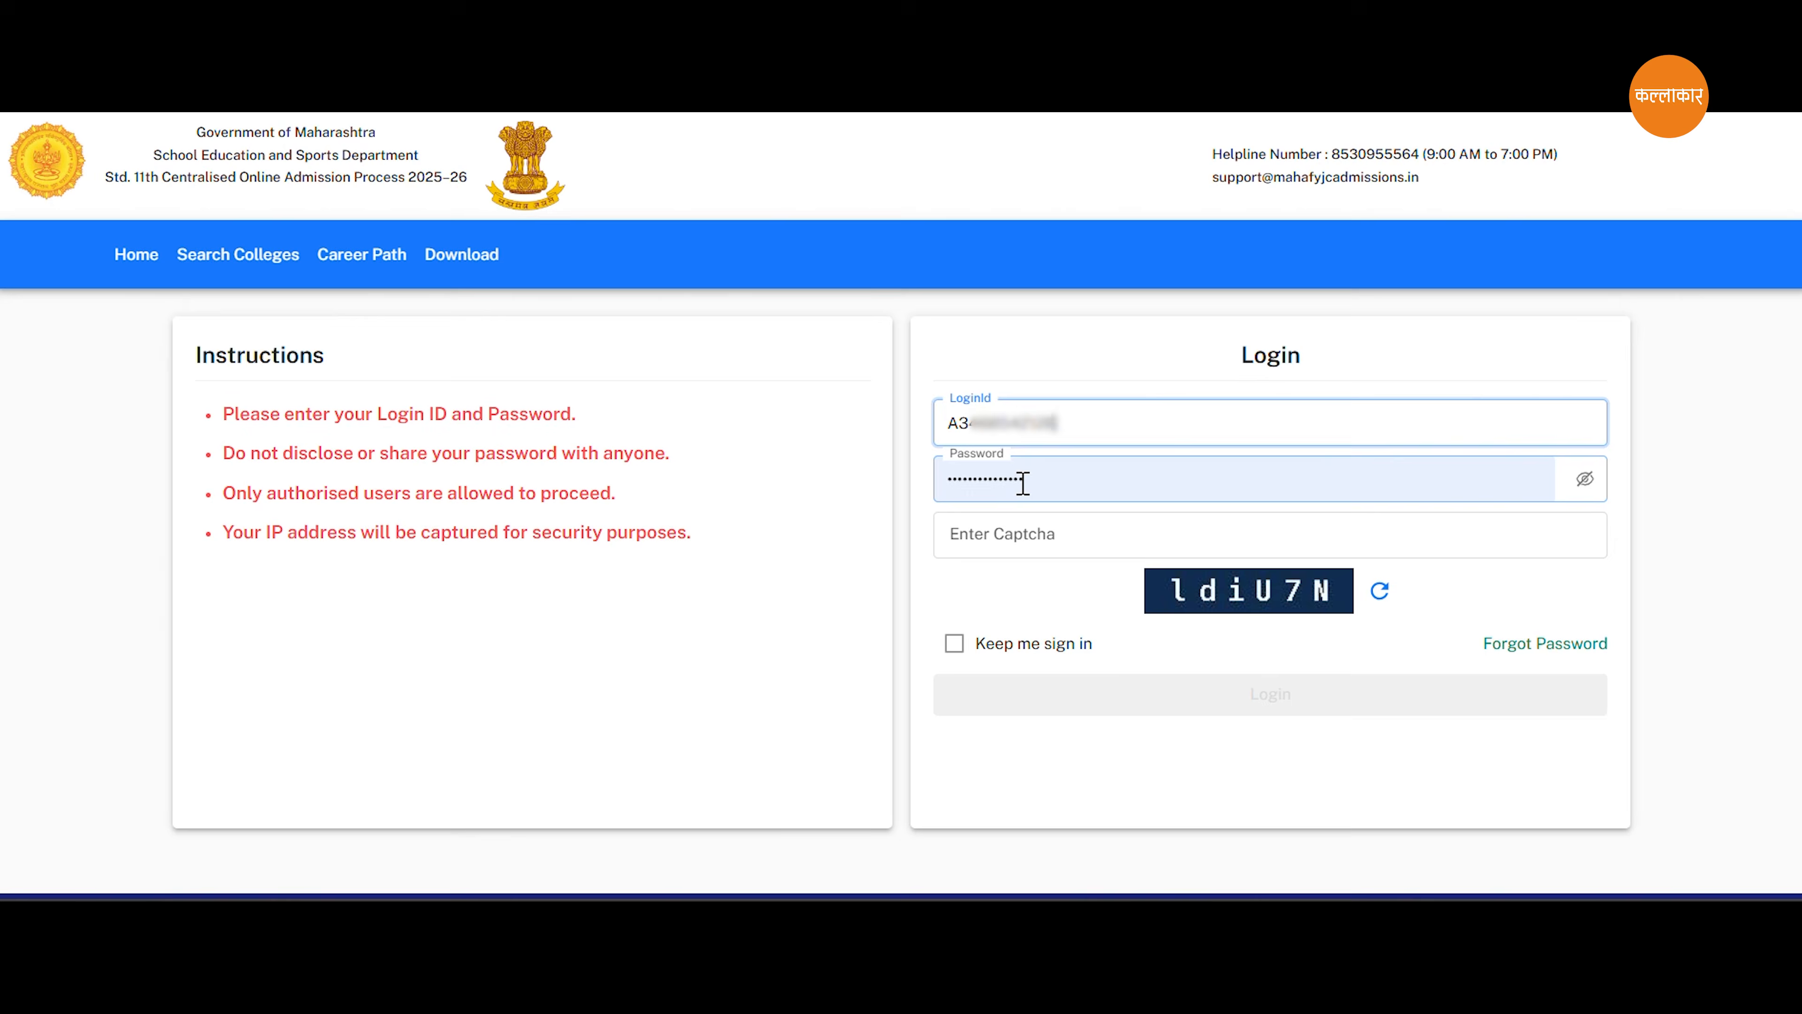
# Replace the autofilled password with the account password, enter the captcha and log in with Keep me sign in enabled.
pyautogui.click(1024, 482)
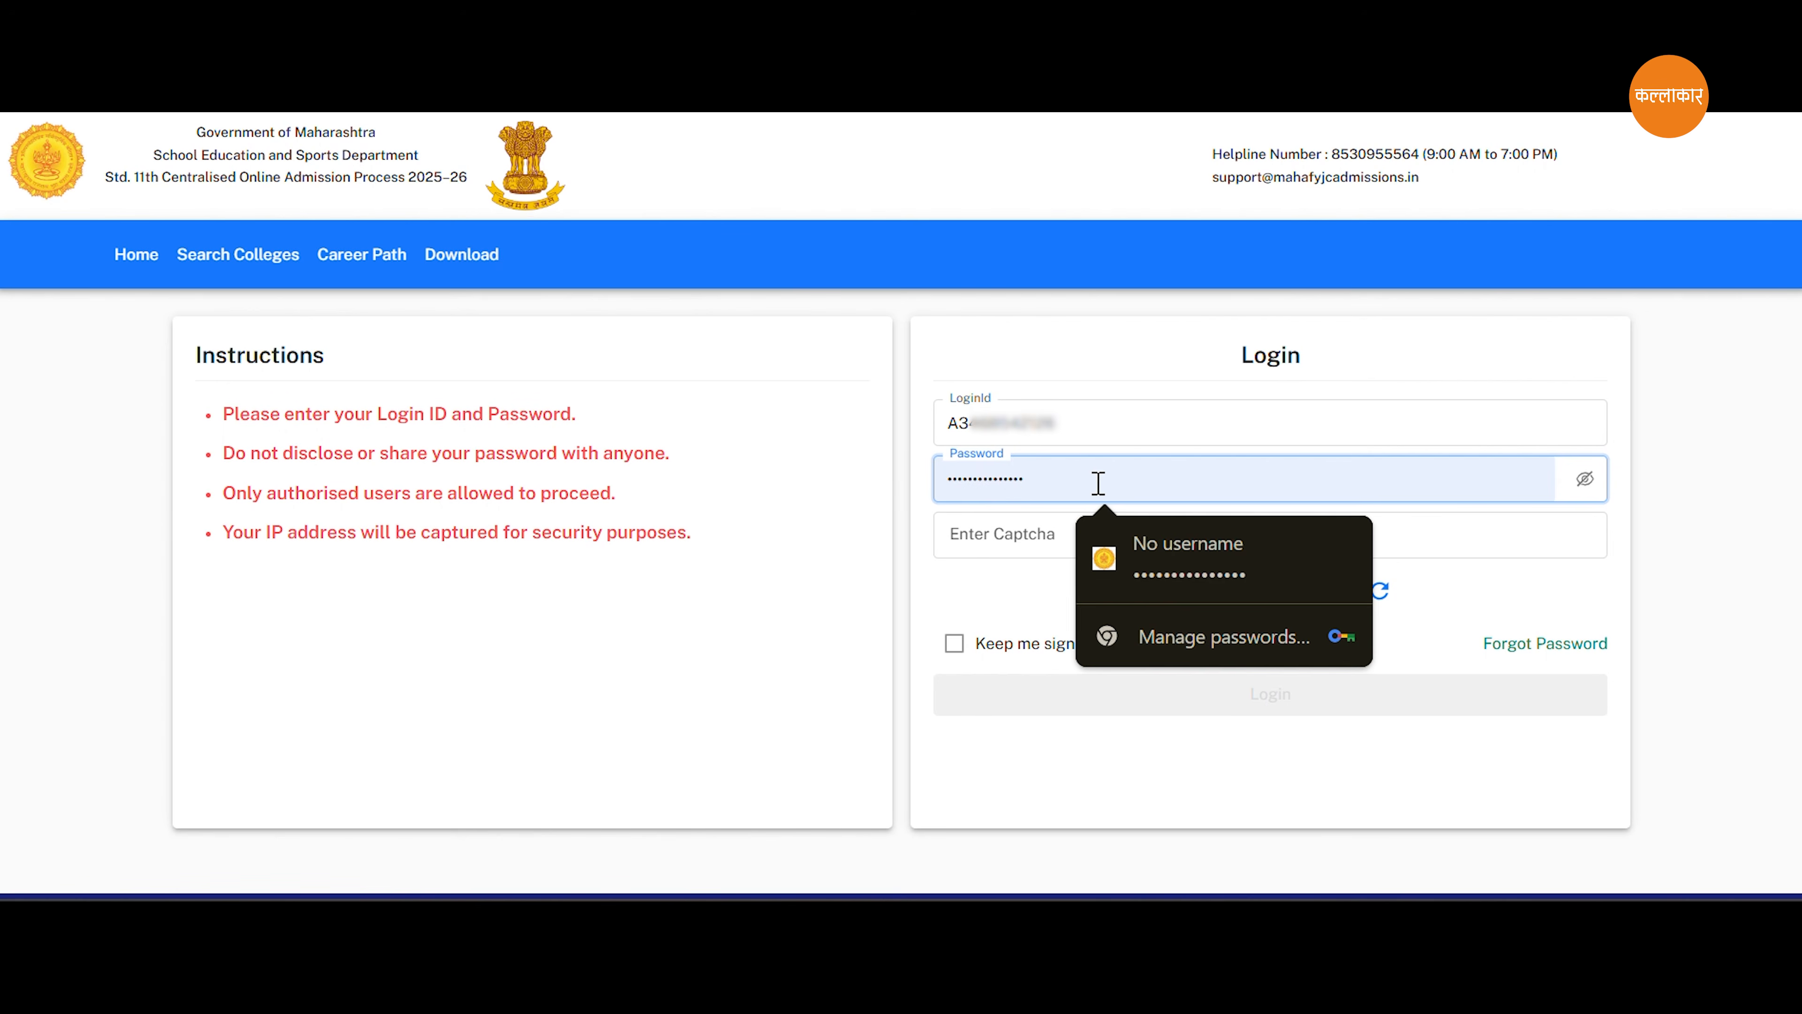
pyautogui.moveTo(1098, 483); pyautogui.dragTo(878, 482)
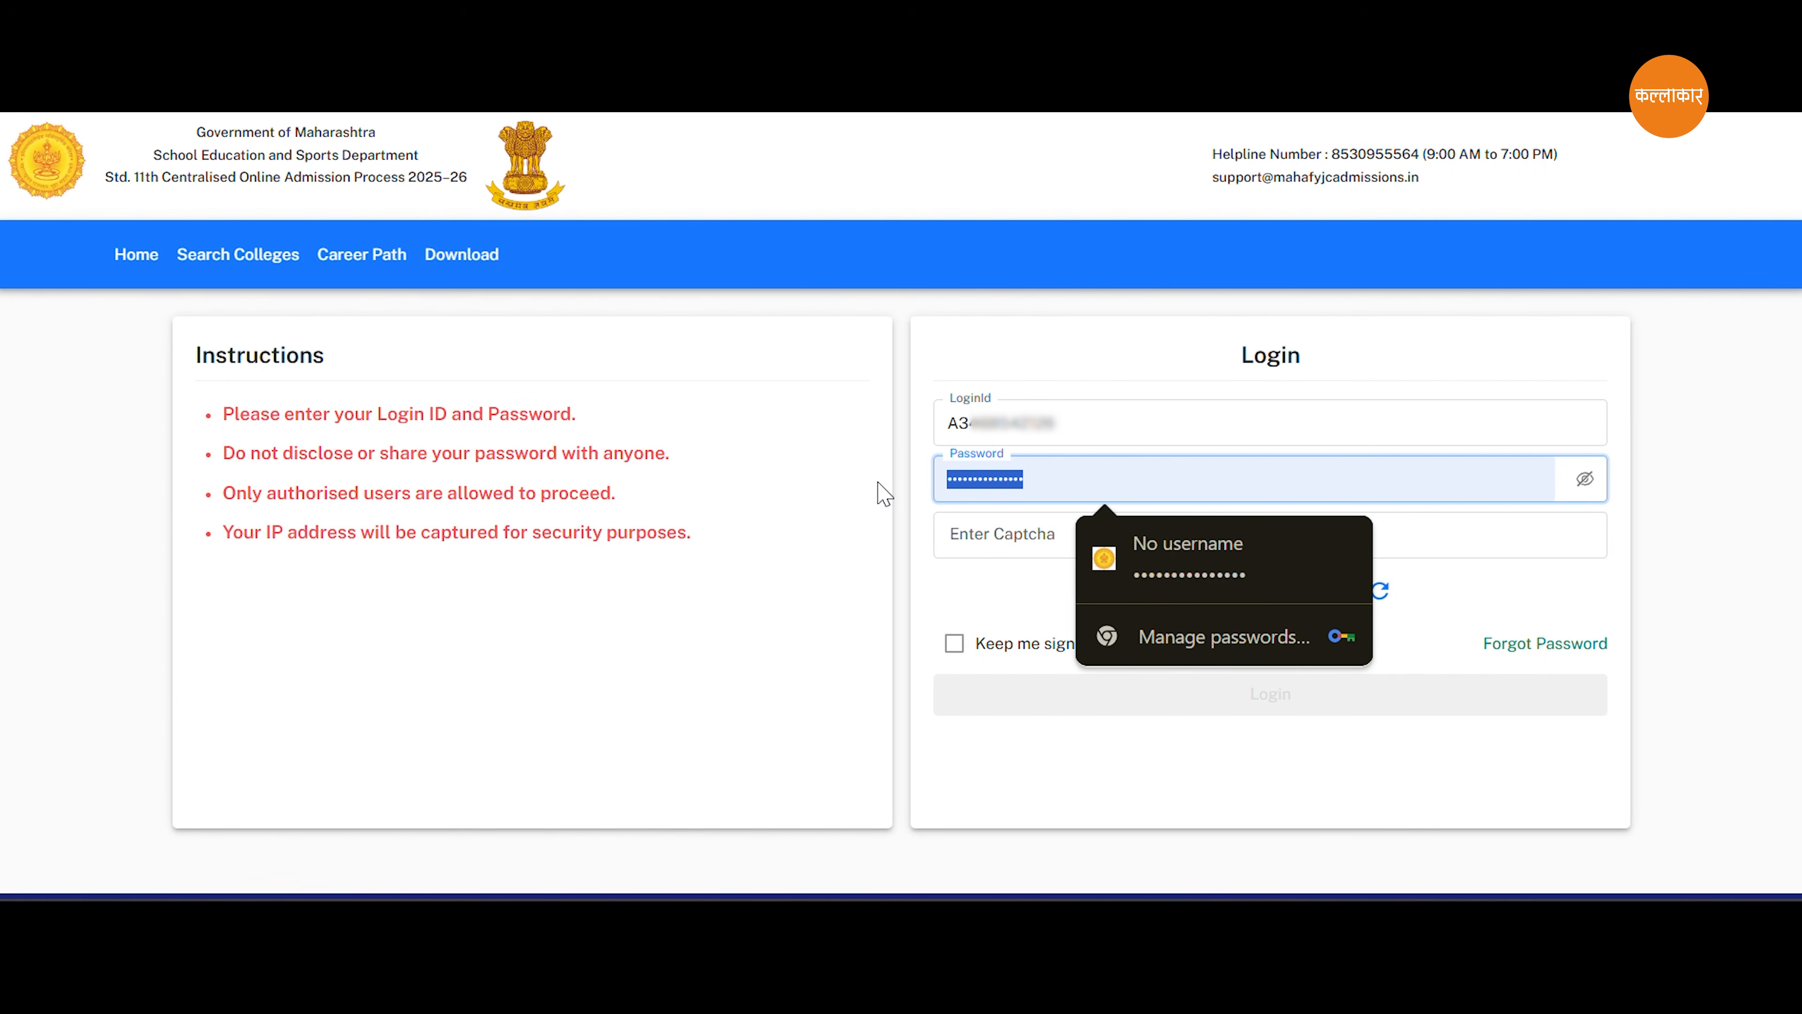
pyautogui.click(1088, 517)
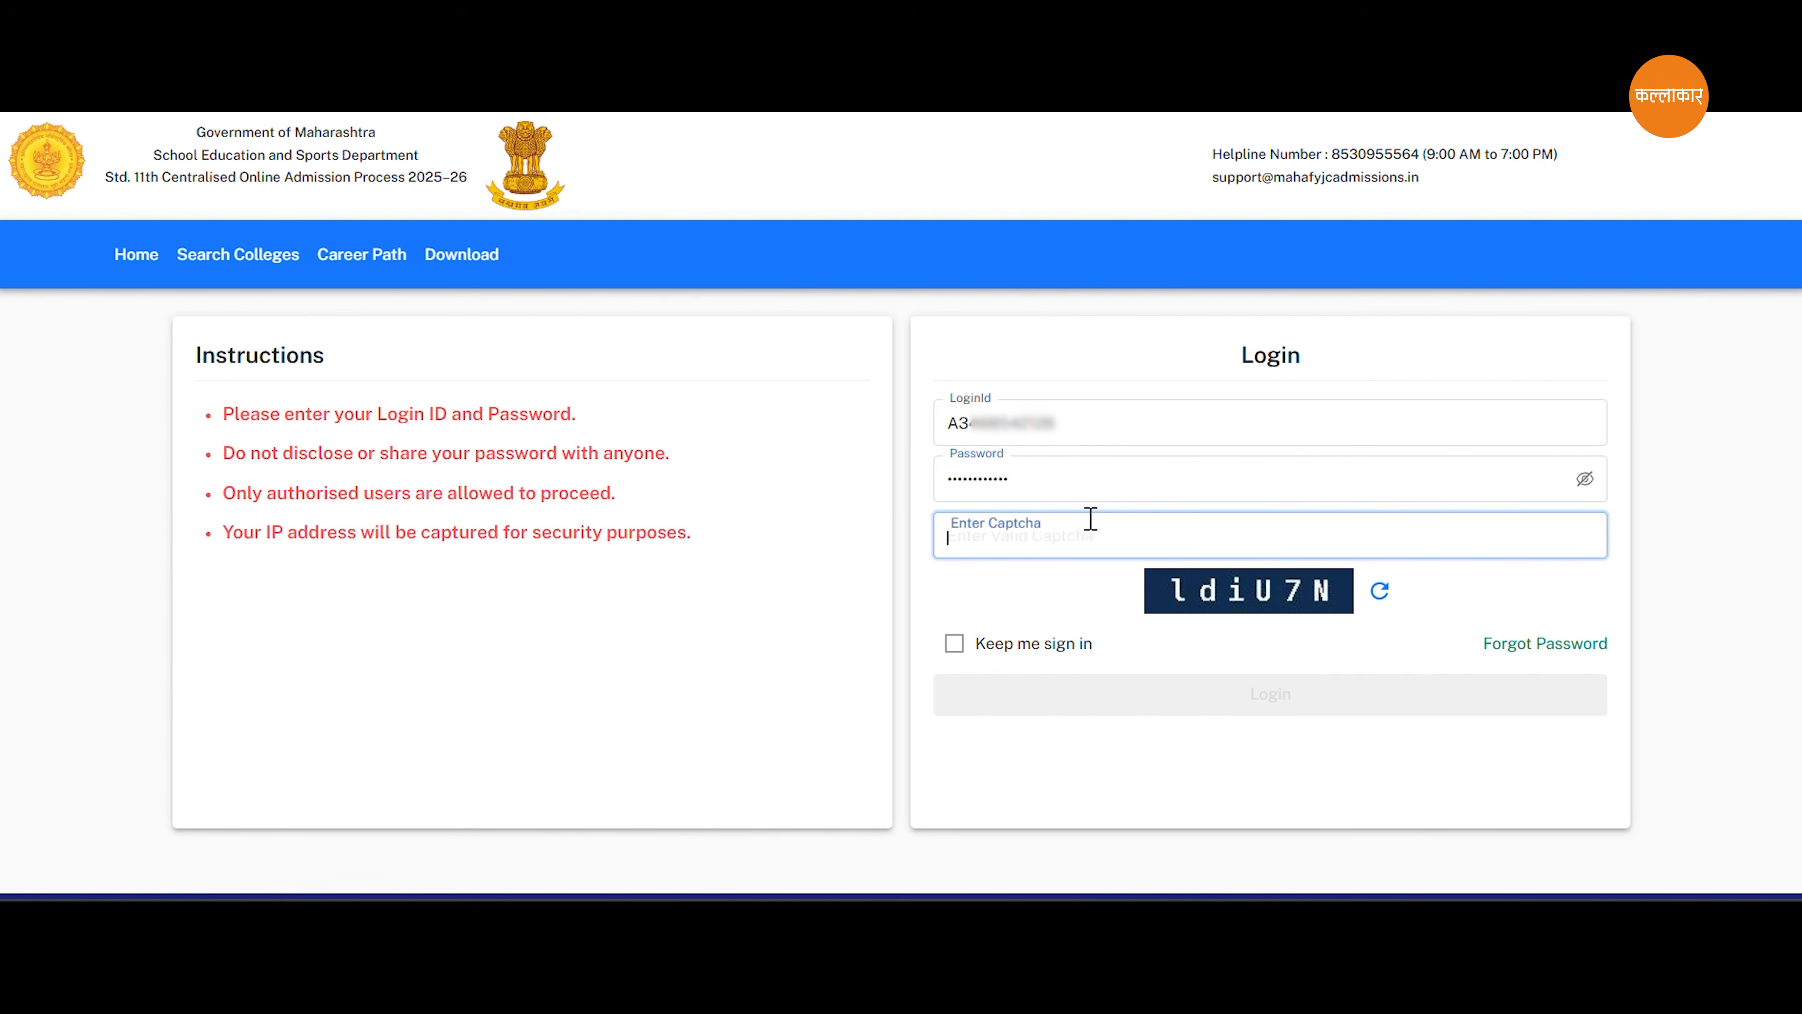
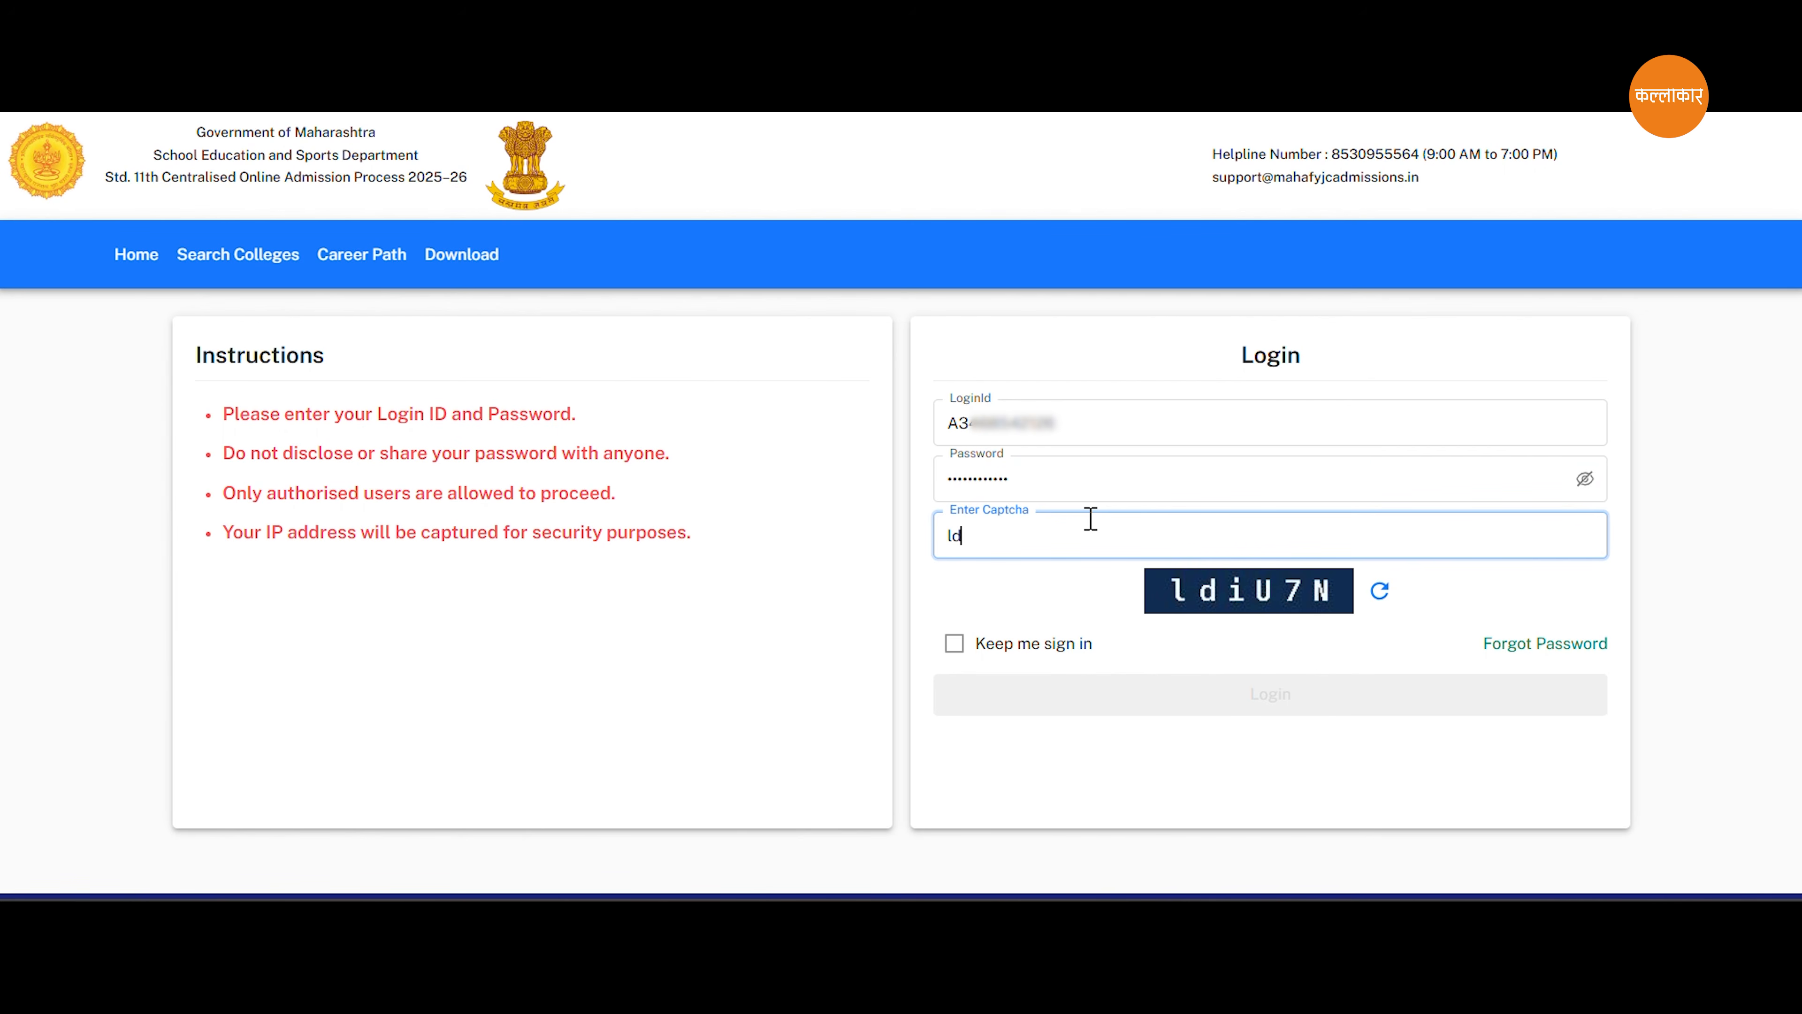
pyautogui.click(953, 644)
pyautogui.click(1305, 728)
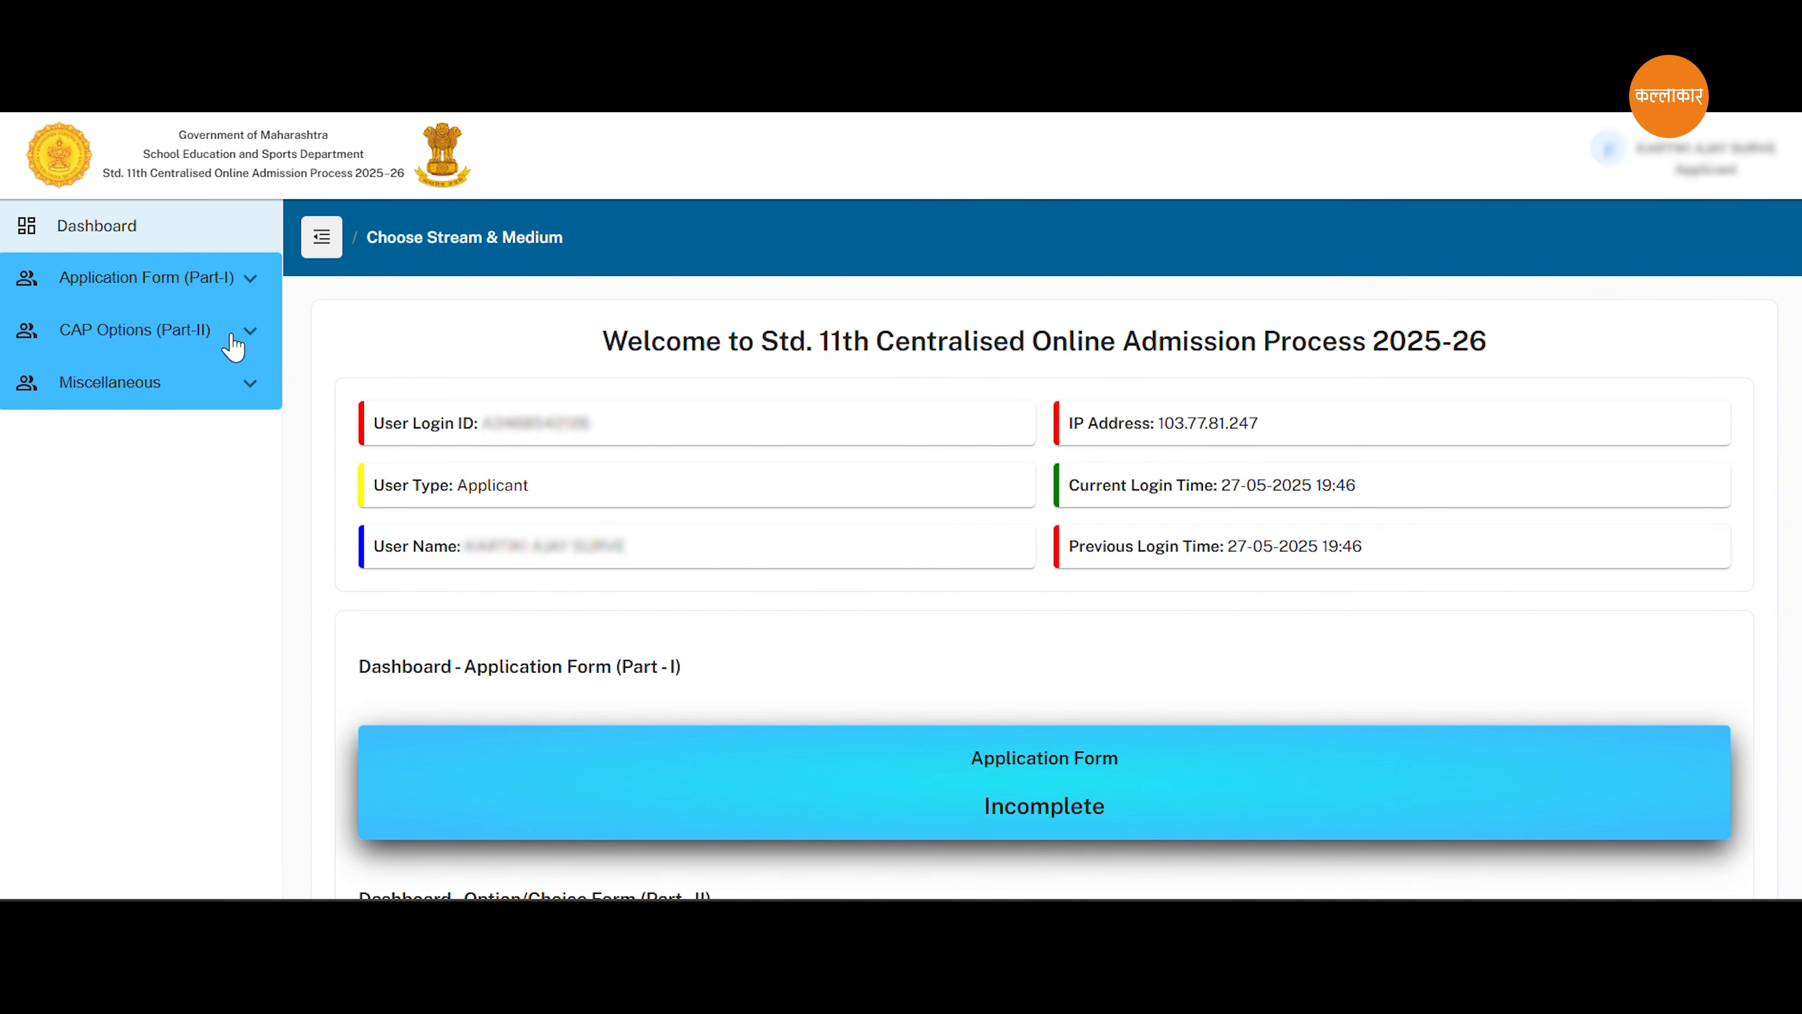
# Open Registration Details in Application Form (Part-I), review the entries and continue to Personal Details.
pyautogui.scroll(-1, 231, 335)
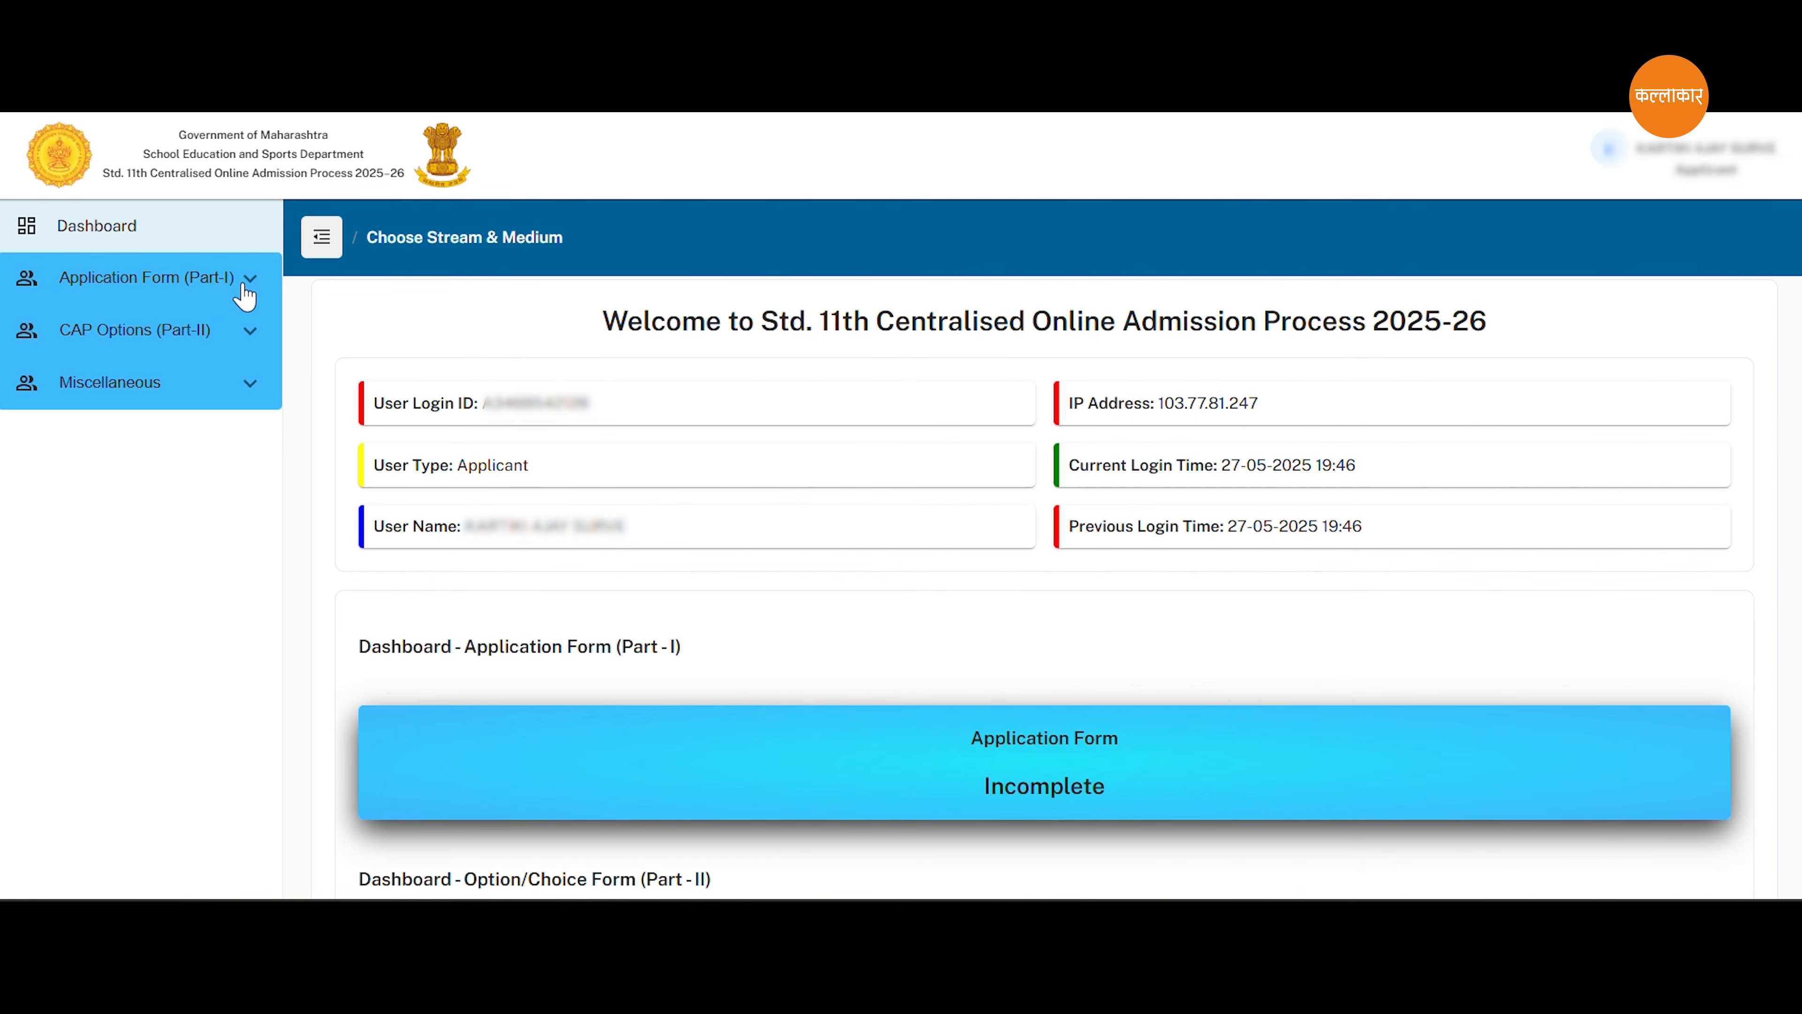
pyautogui.click(244, 288)
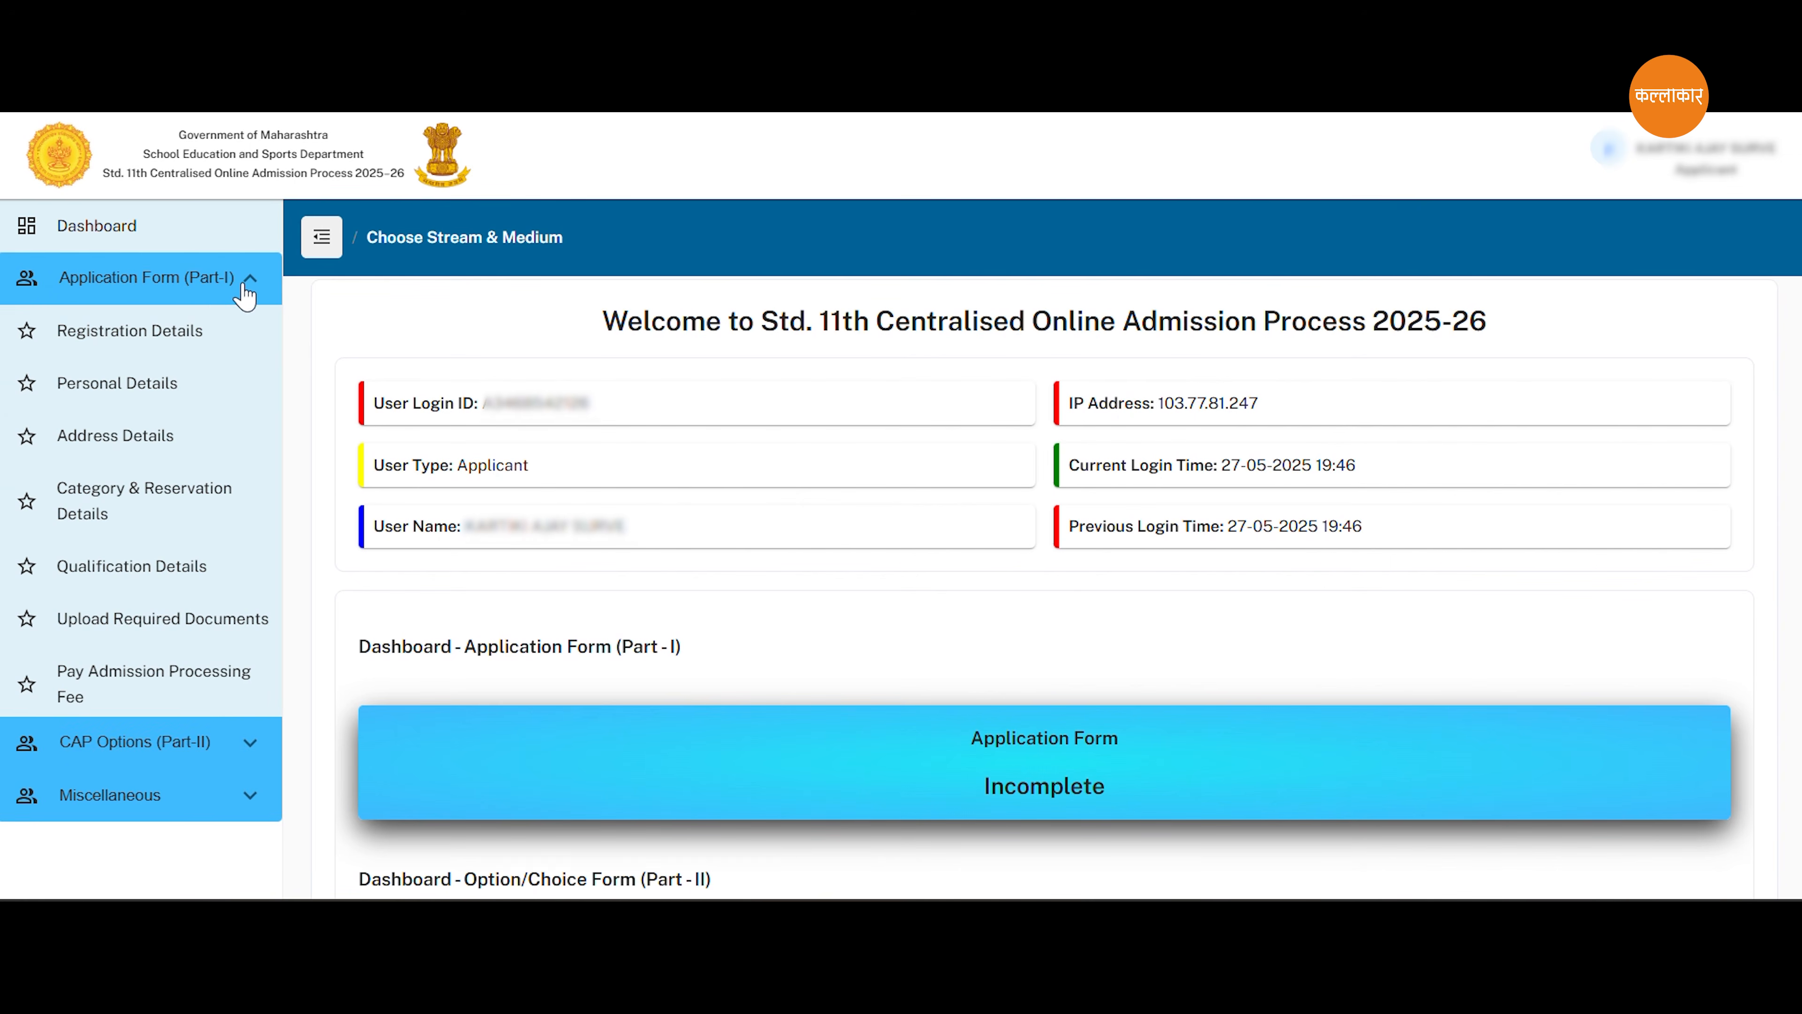
pyautogui.click(142, 333)
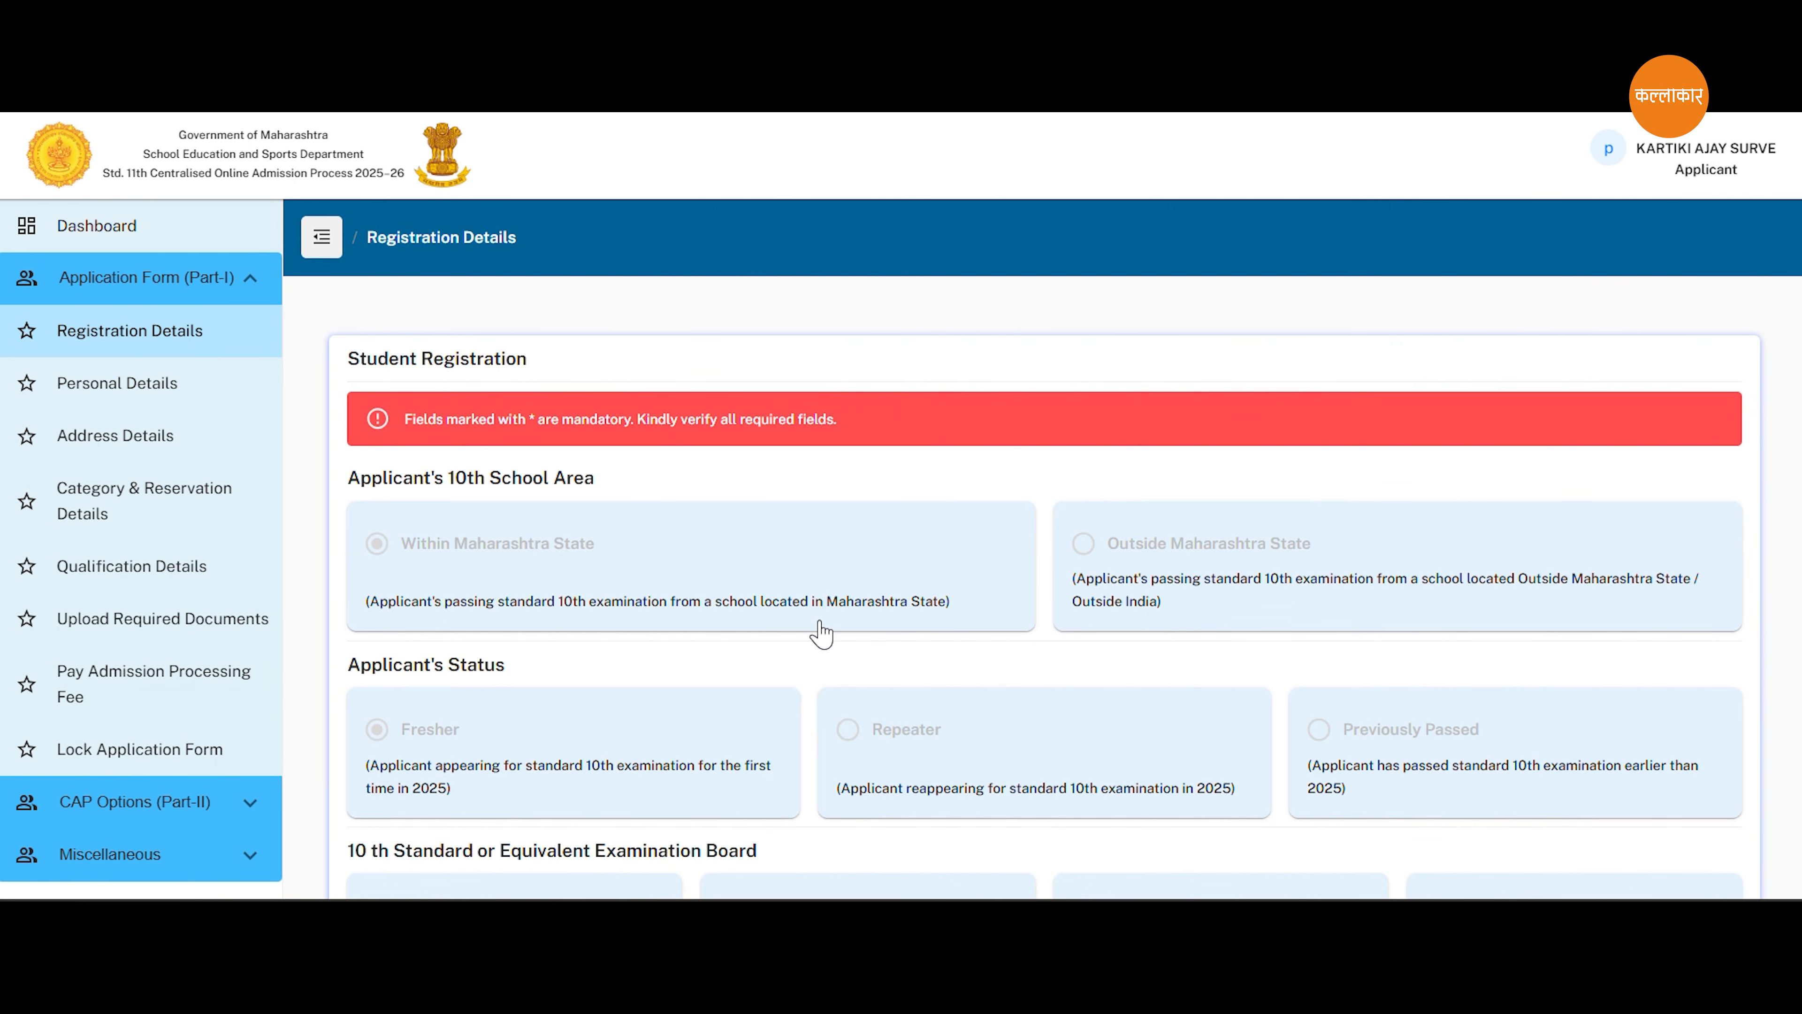
pyautogui.scroll(-3, 820, 634)
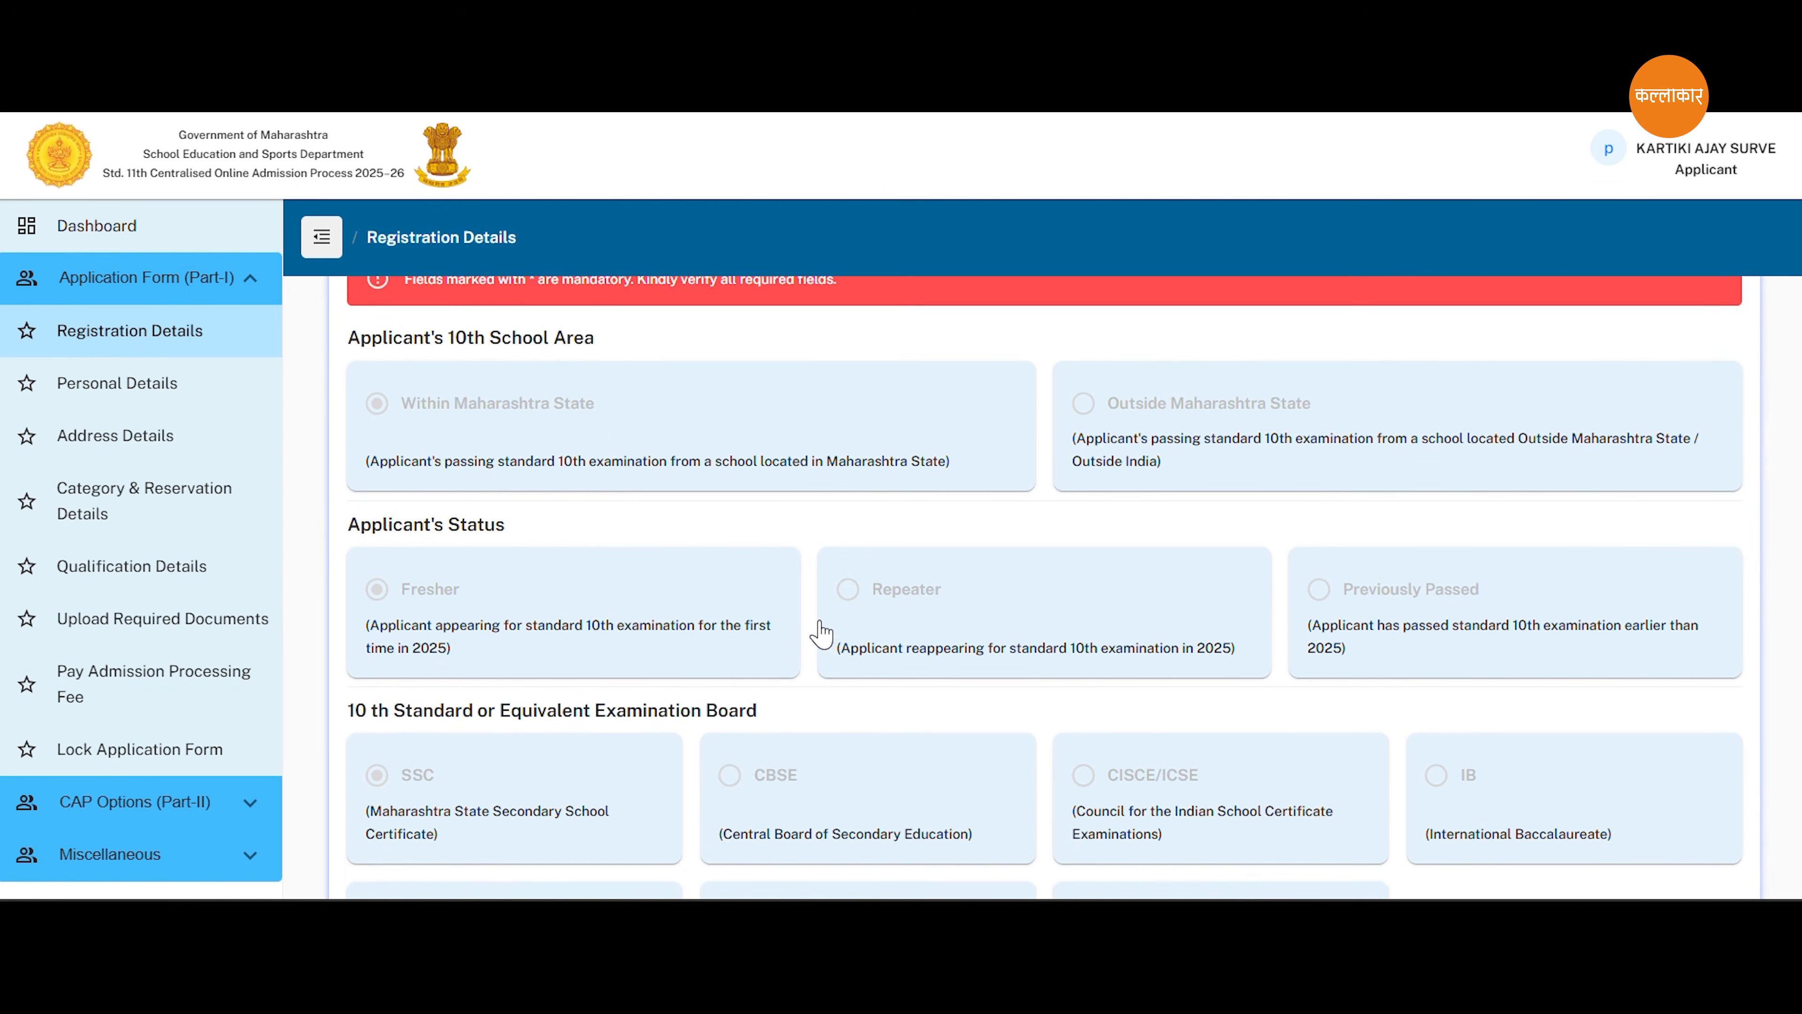
pyautogui.scroll(-2, 821, 634)
pyautogui.scroll(-3, 821, 634)
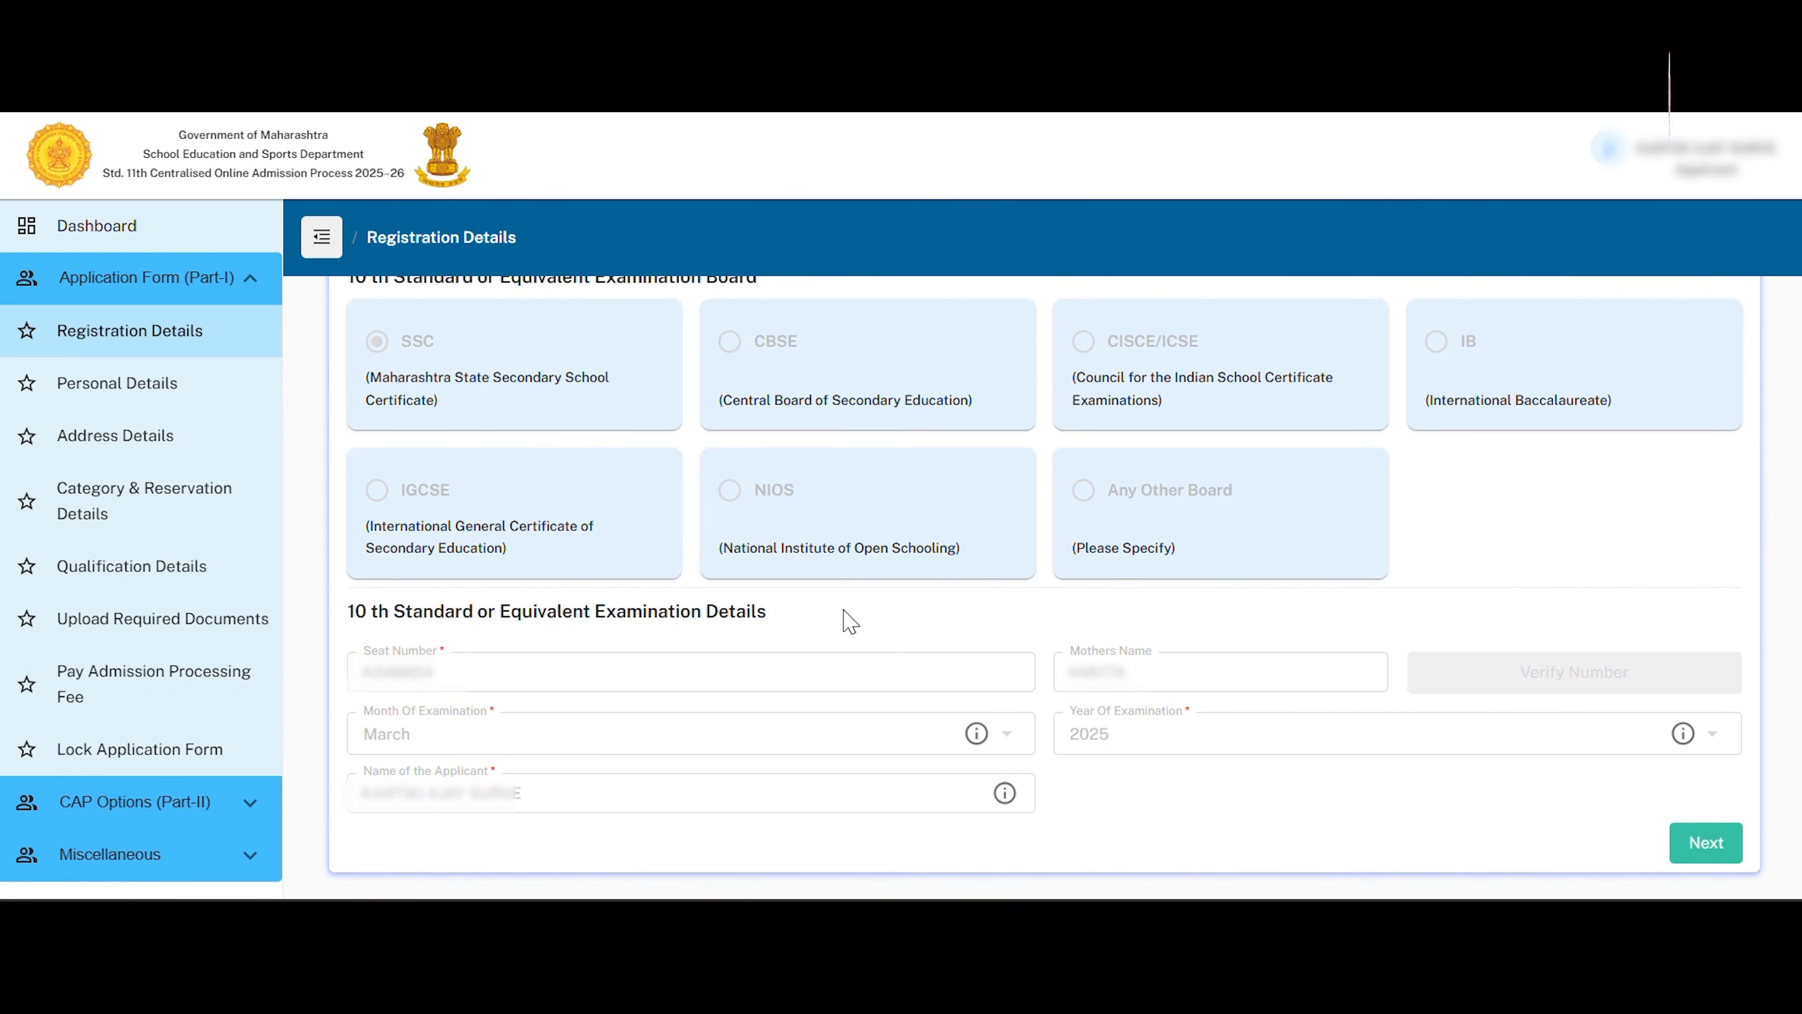
pyautogui.click(1707, 844)
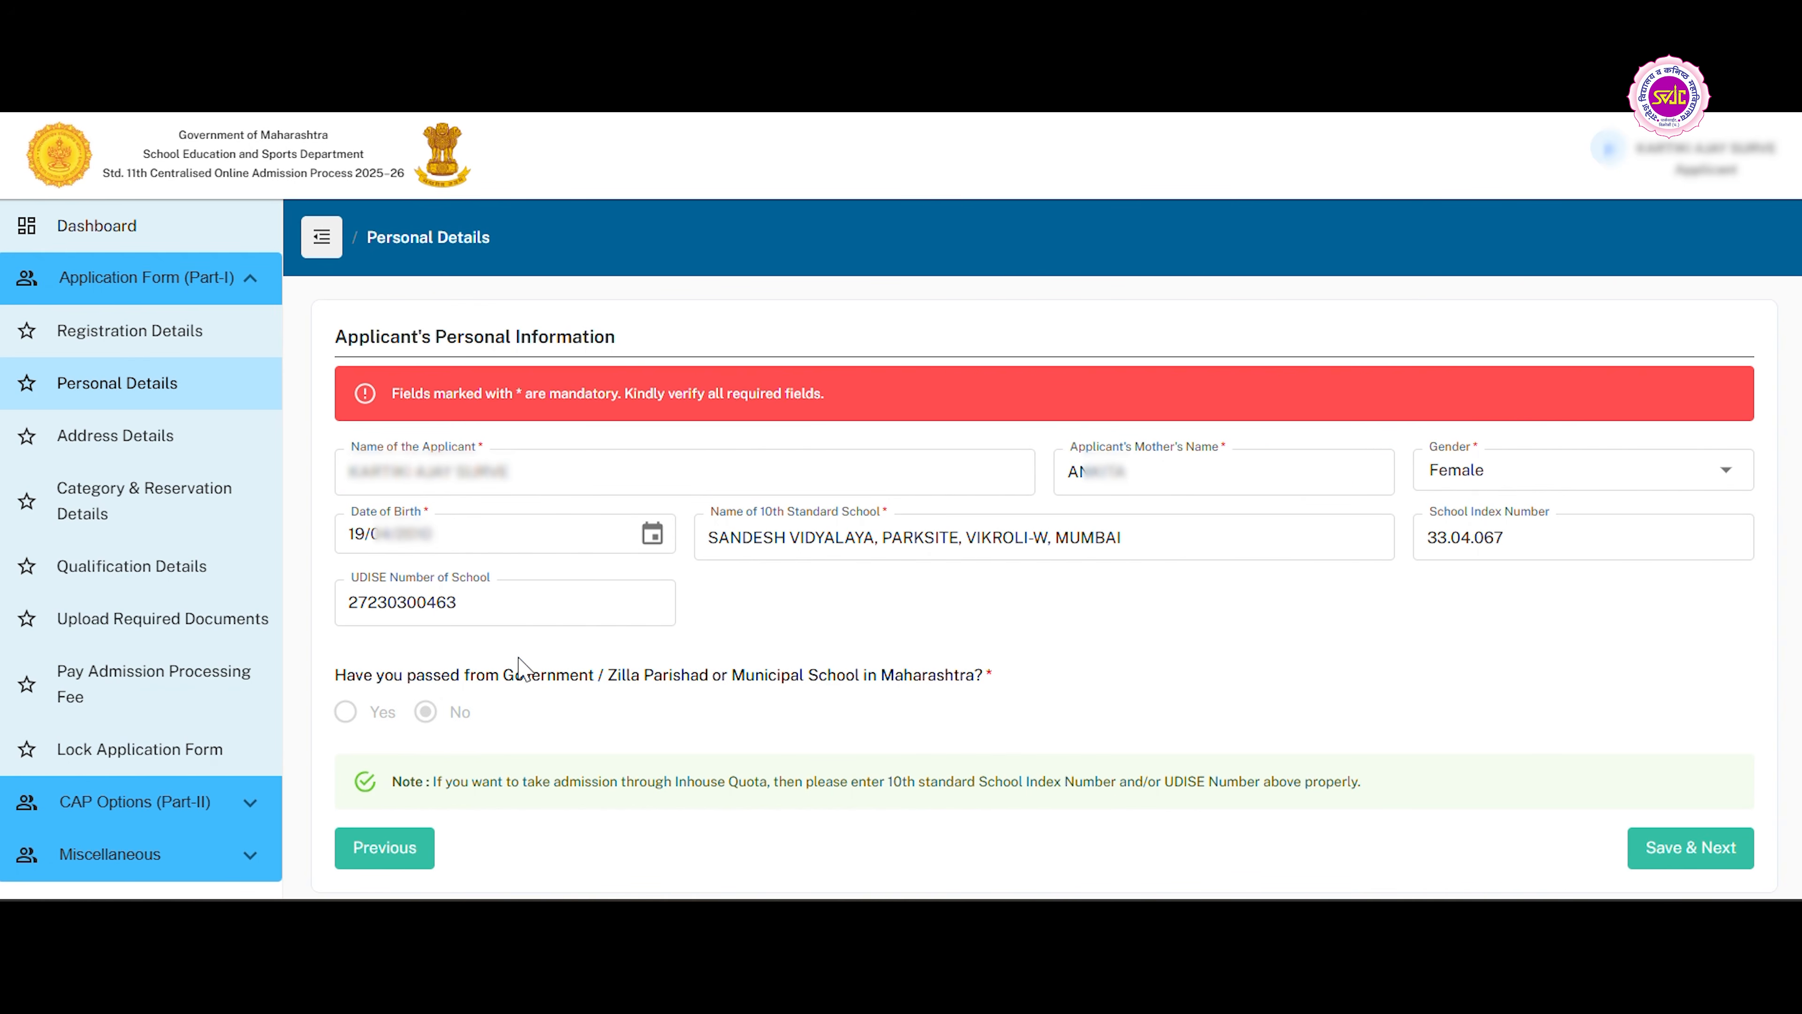
# Save the applicant's personal details and the correspondence address and contact details, leaving Mobile Number 2 blank.
pyautogui.click(1673, 851)
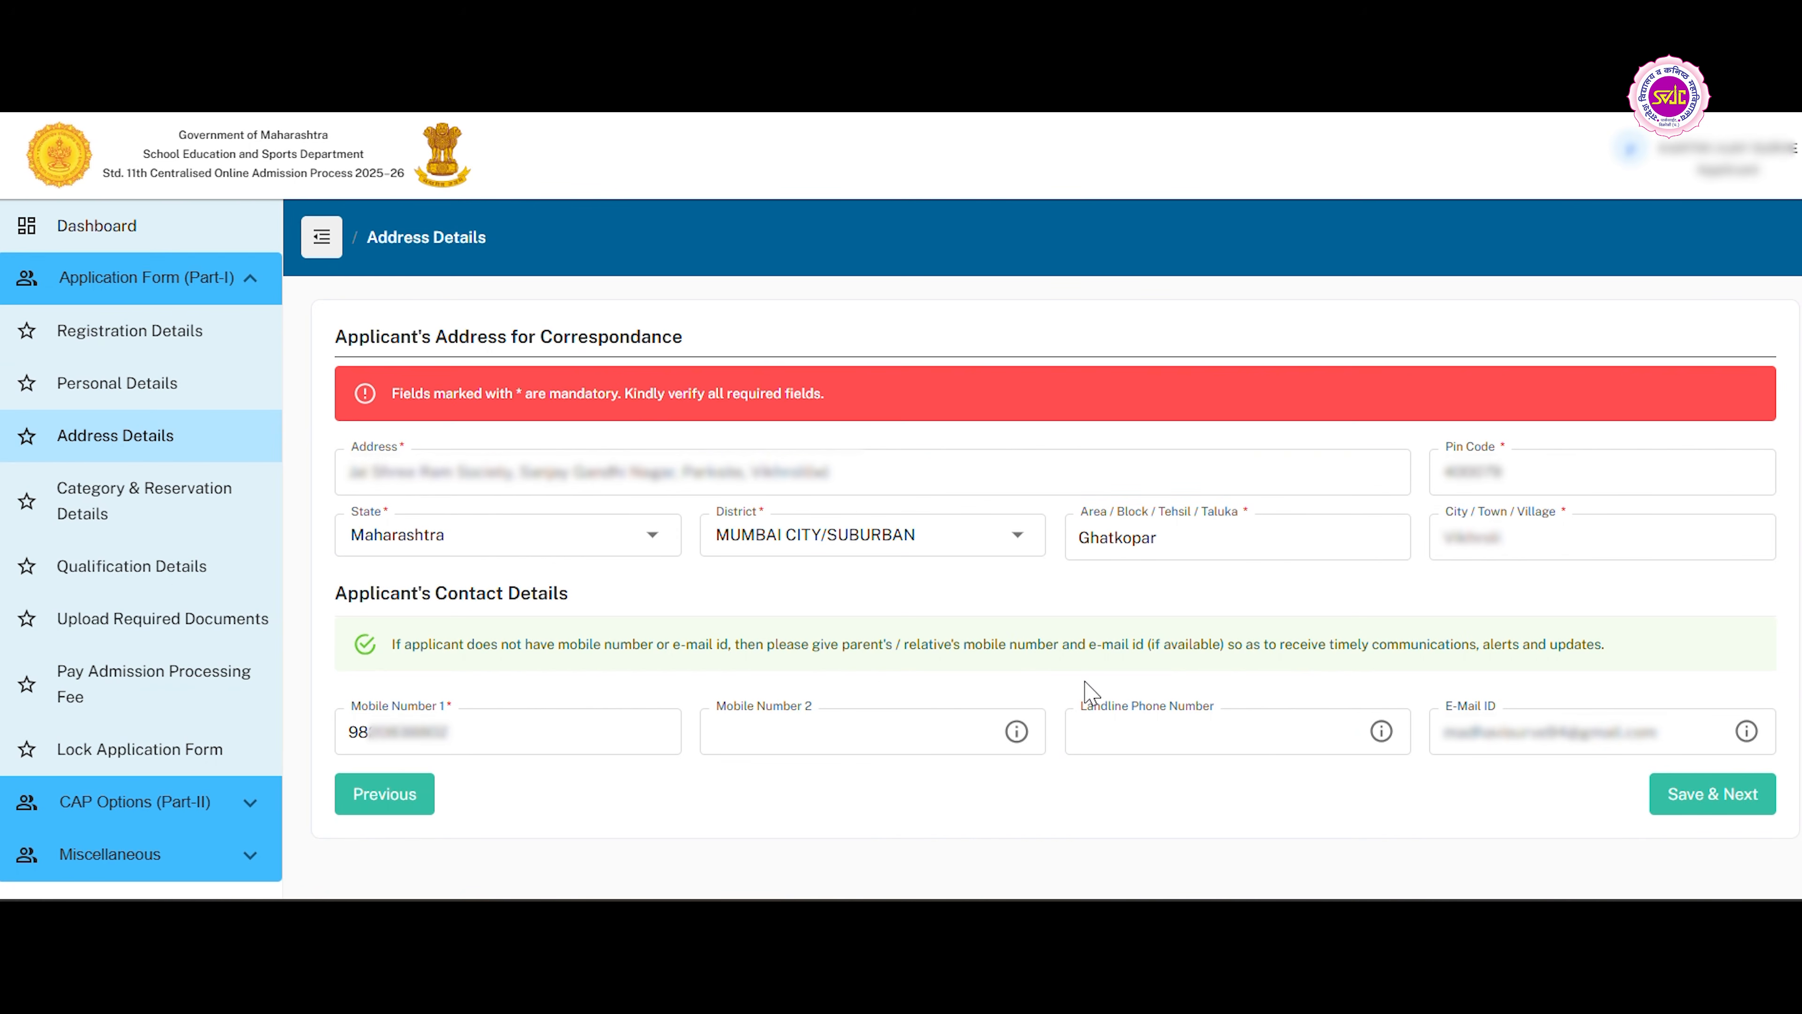
pyautogui.click(836, 744)
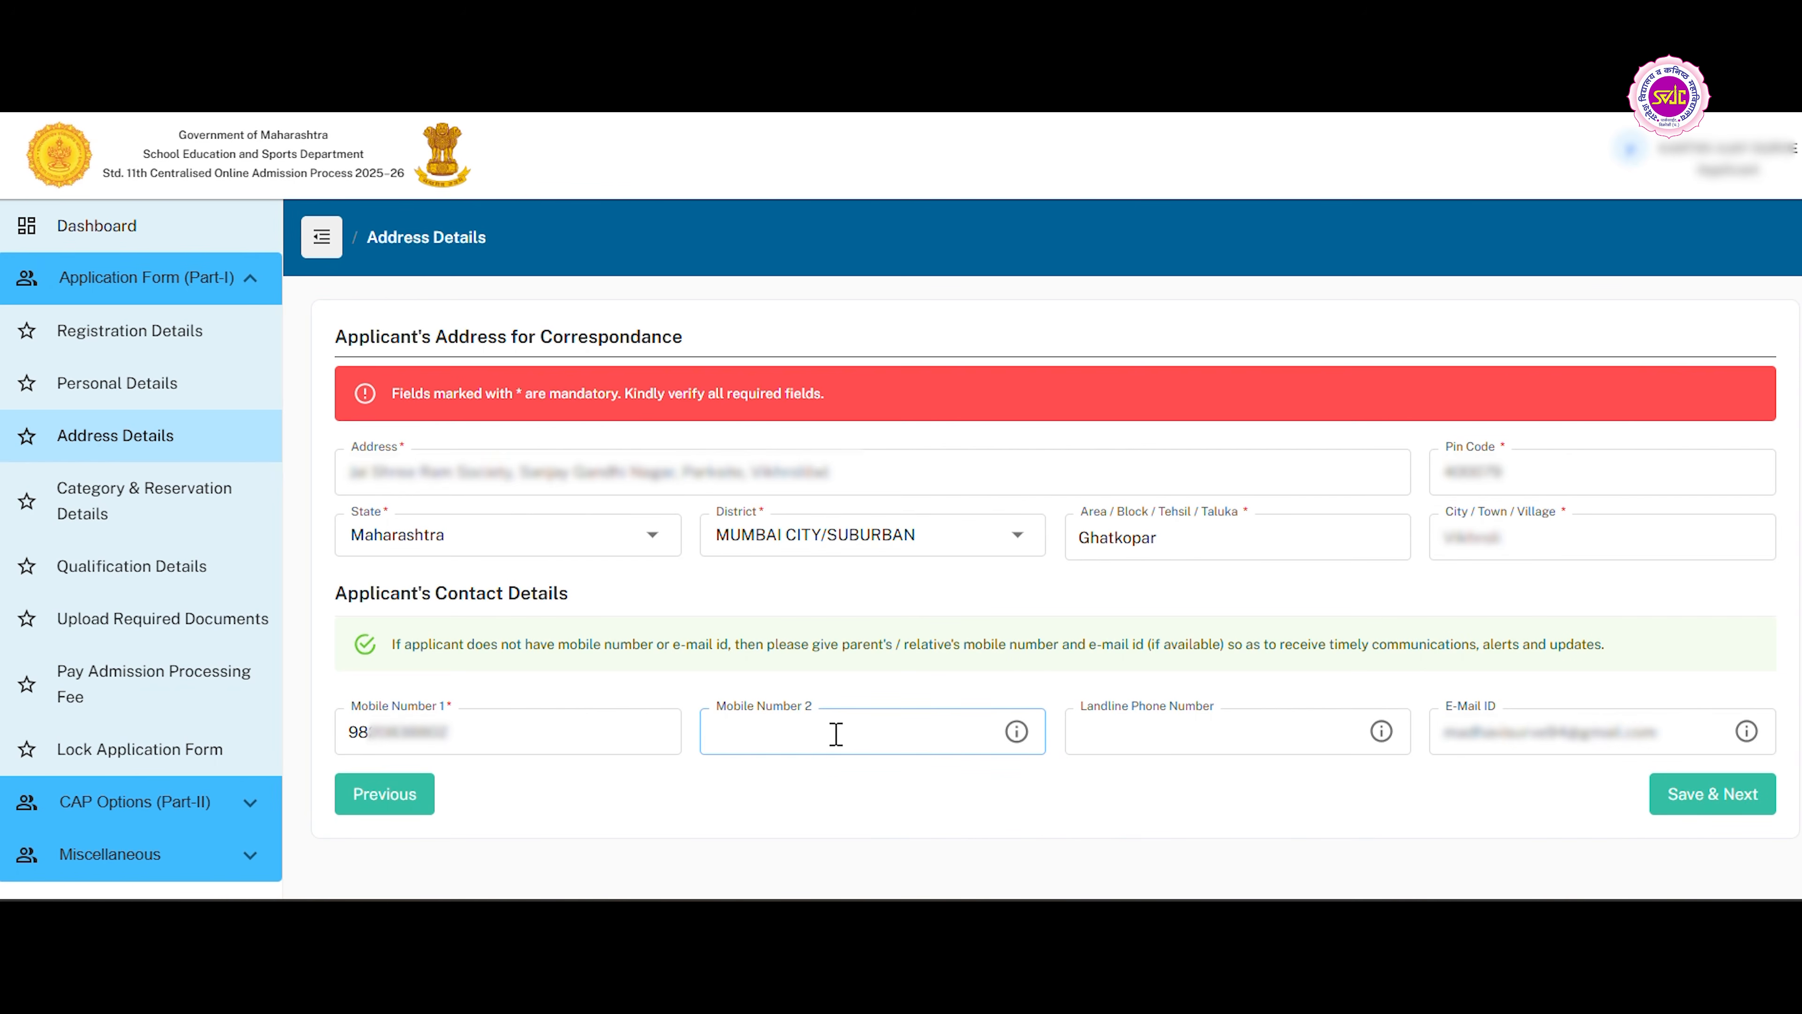
pyautogui.click(1700, 808)
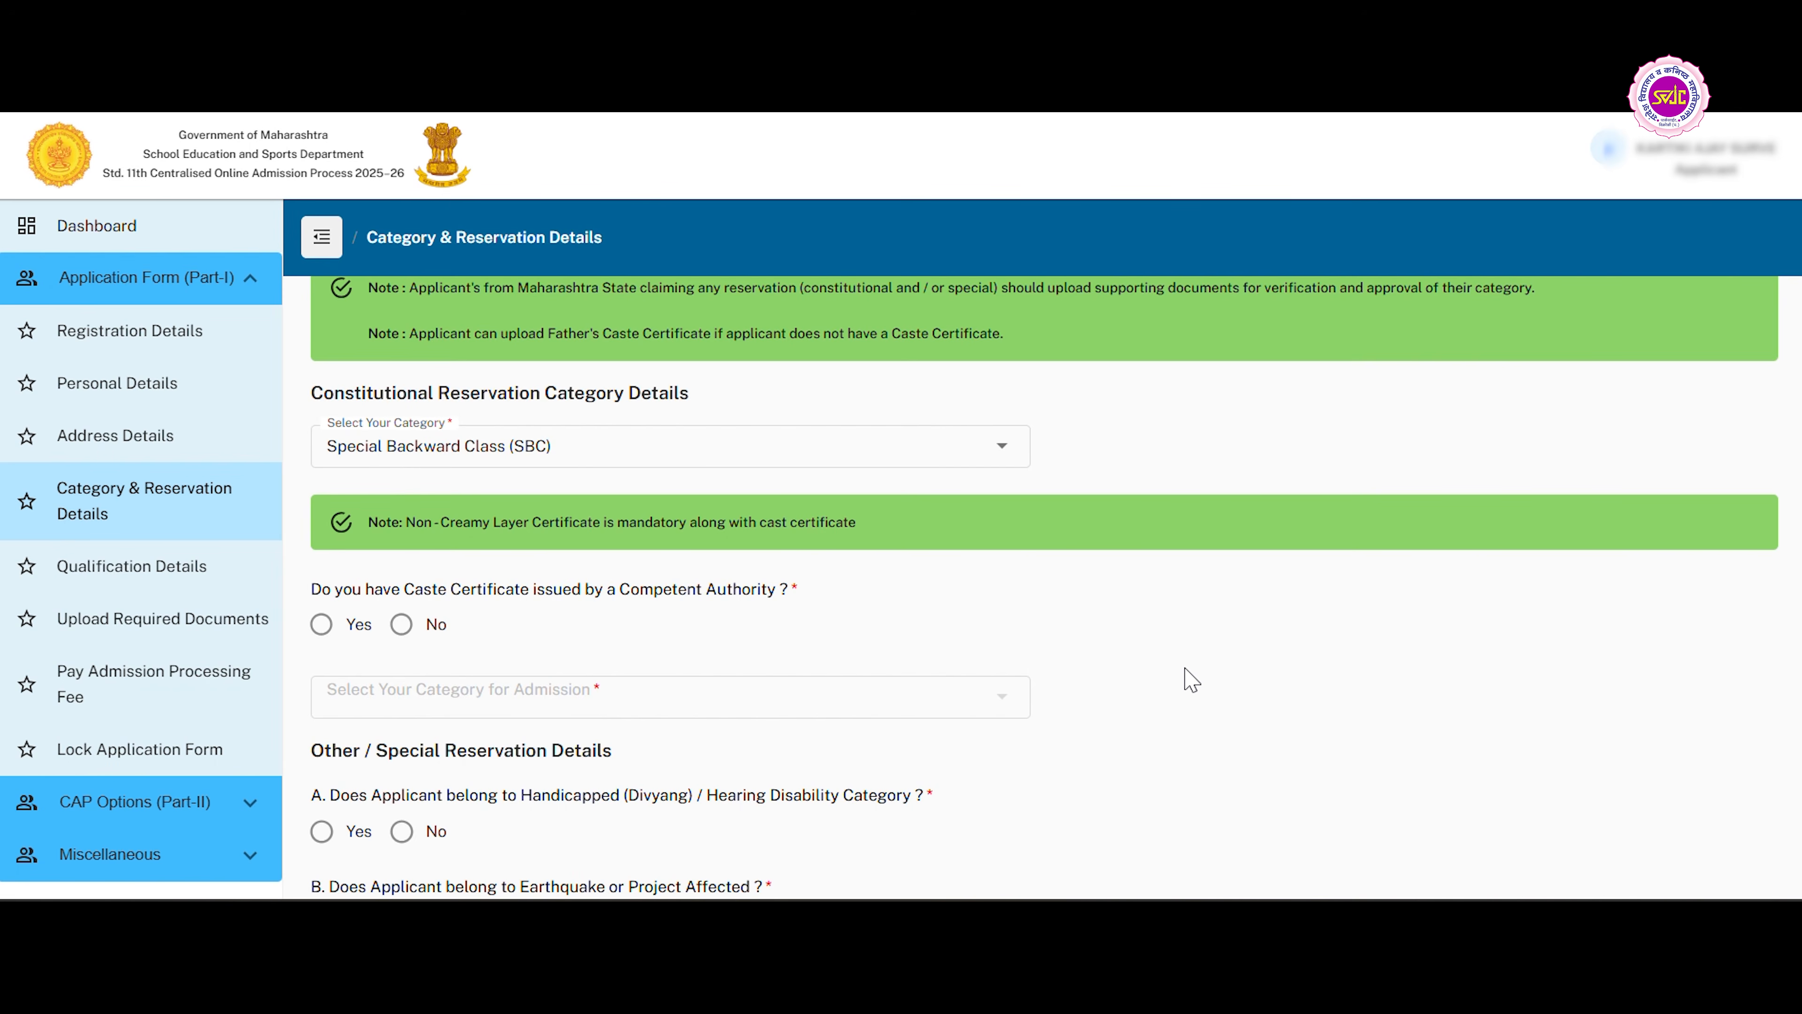
# Set the constitutional reservation category to Special Backward Class (SBC).
pyautogui.click(445, 445)
pyautogui.click(445, 435)
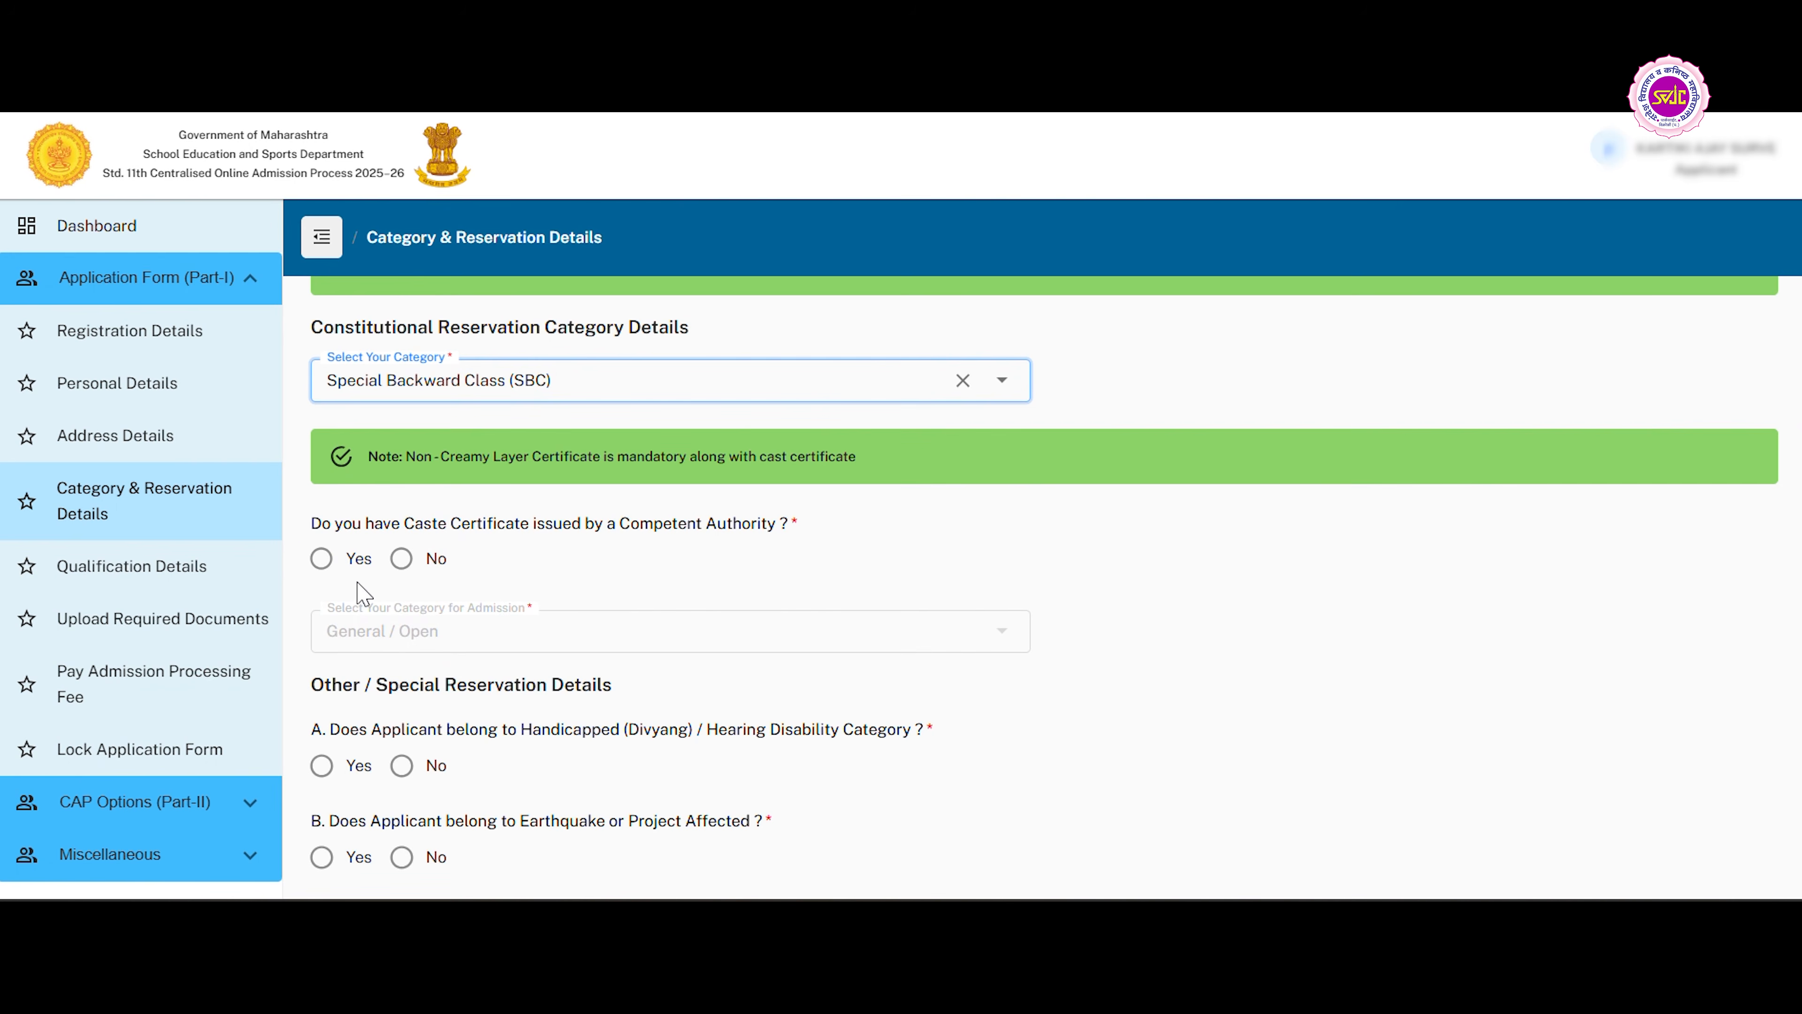
# Answer No to having a Caste Certificate issued by a Competent Authority.
pyautogui.click(400, 559)
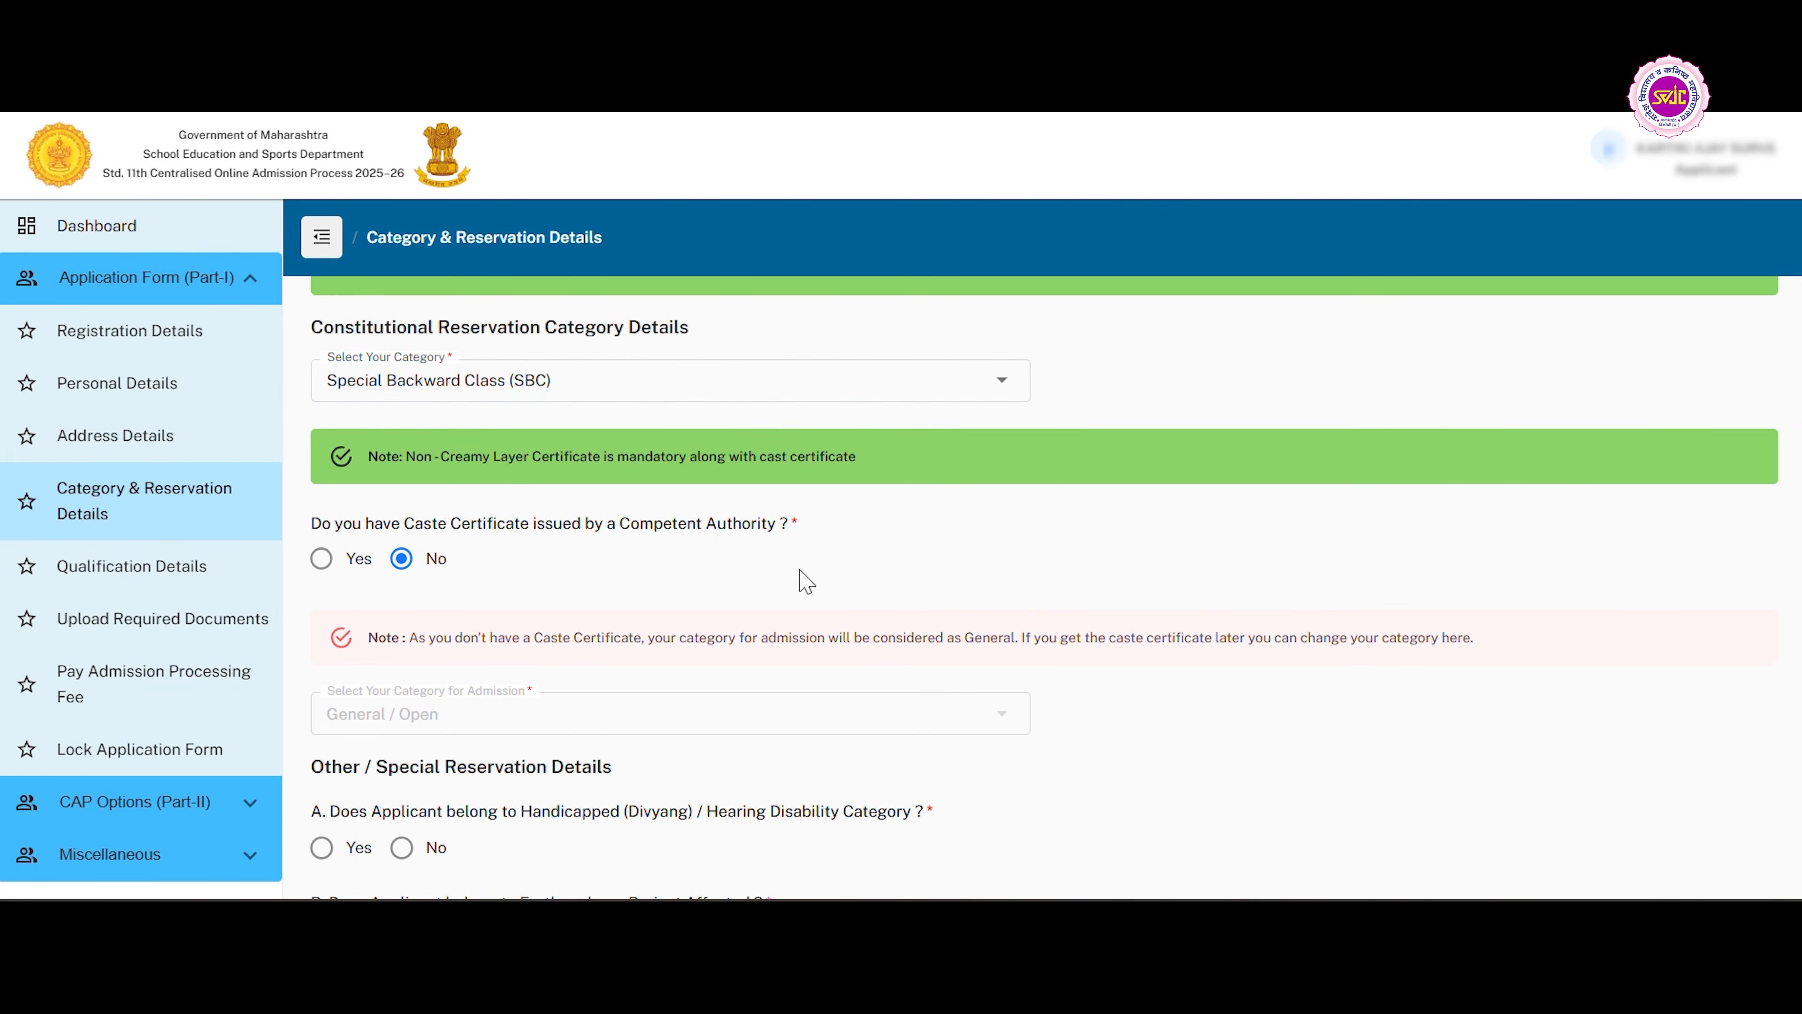
pyautogui.scroll(-2, 805, 582)
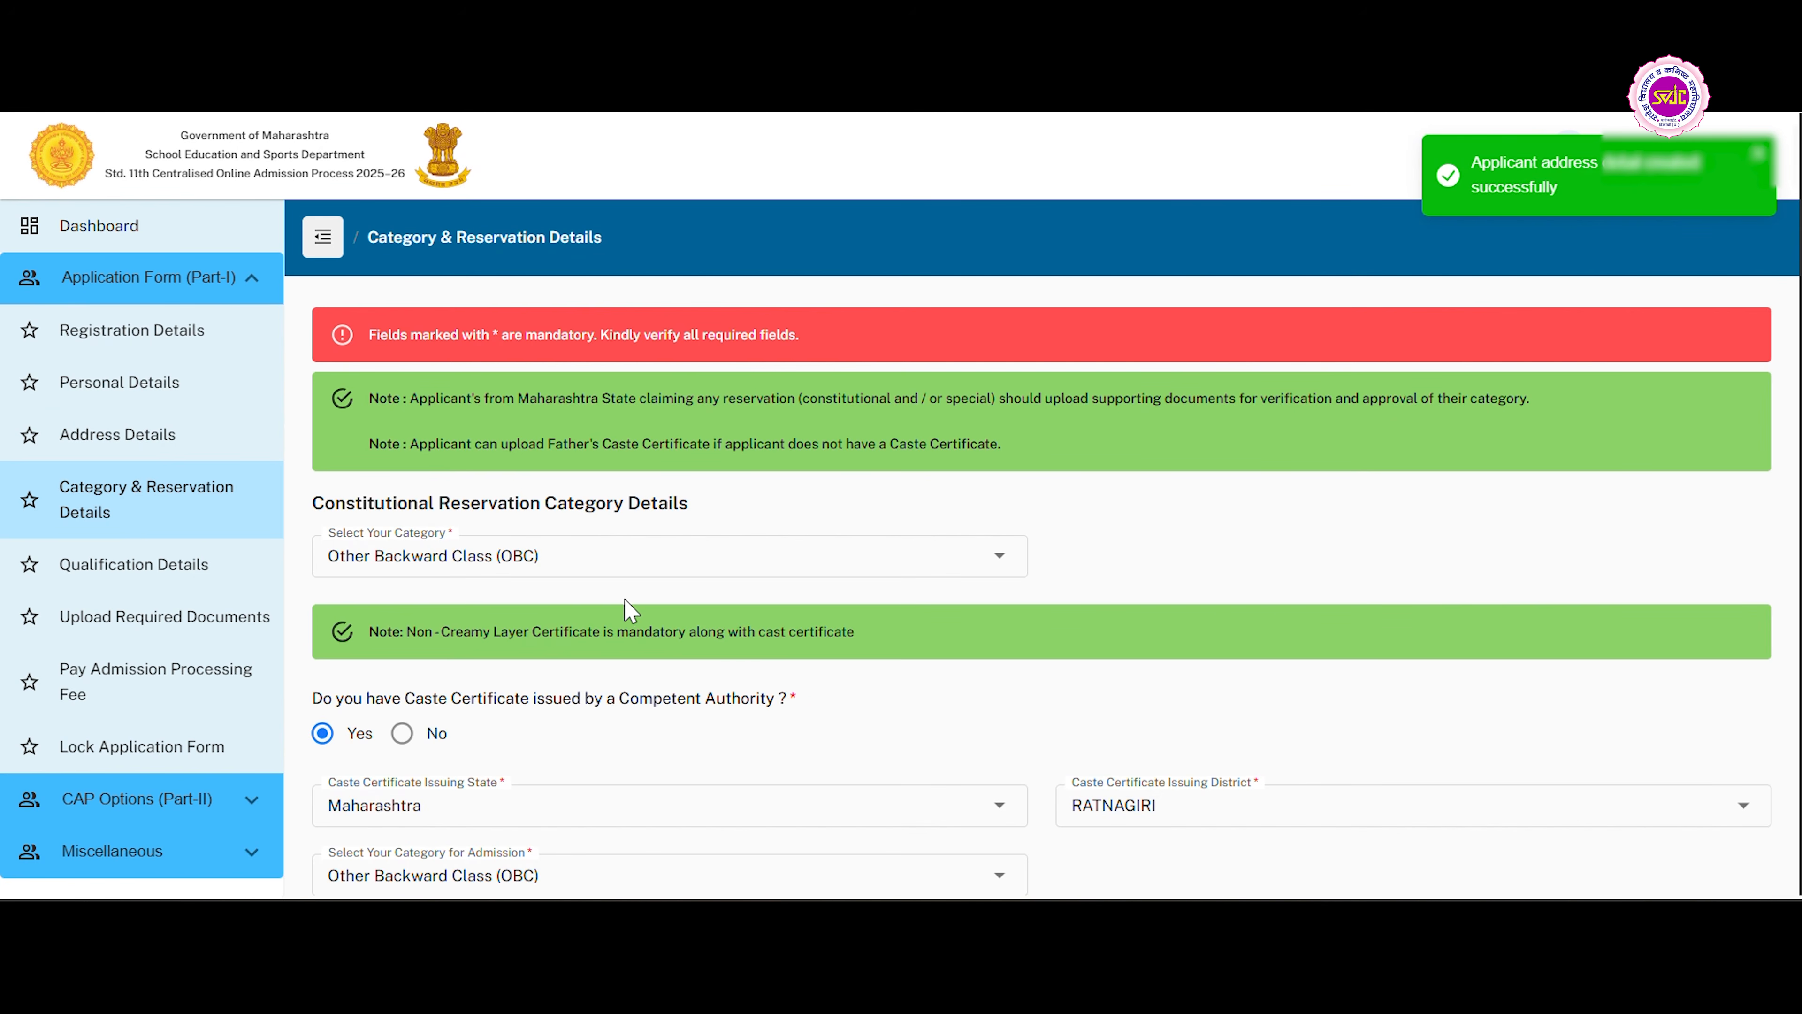
pyautogui.scroll(-3, 681, 634)
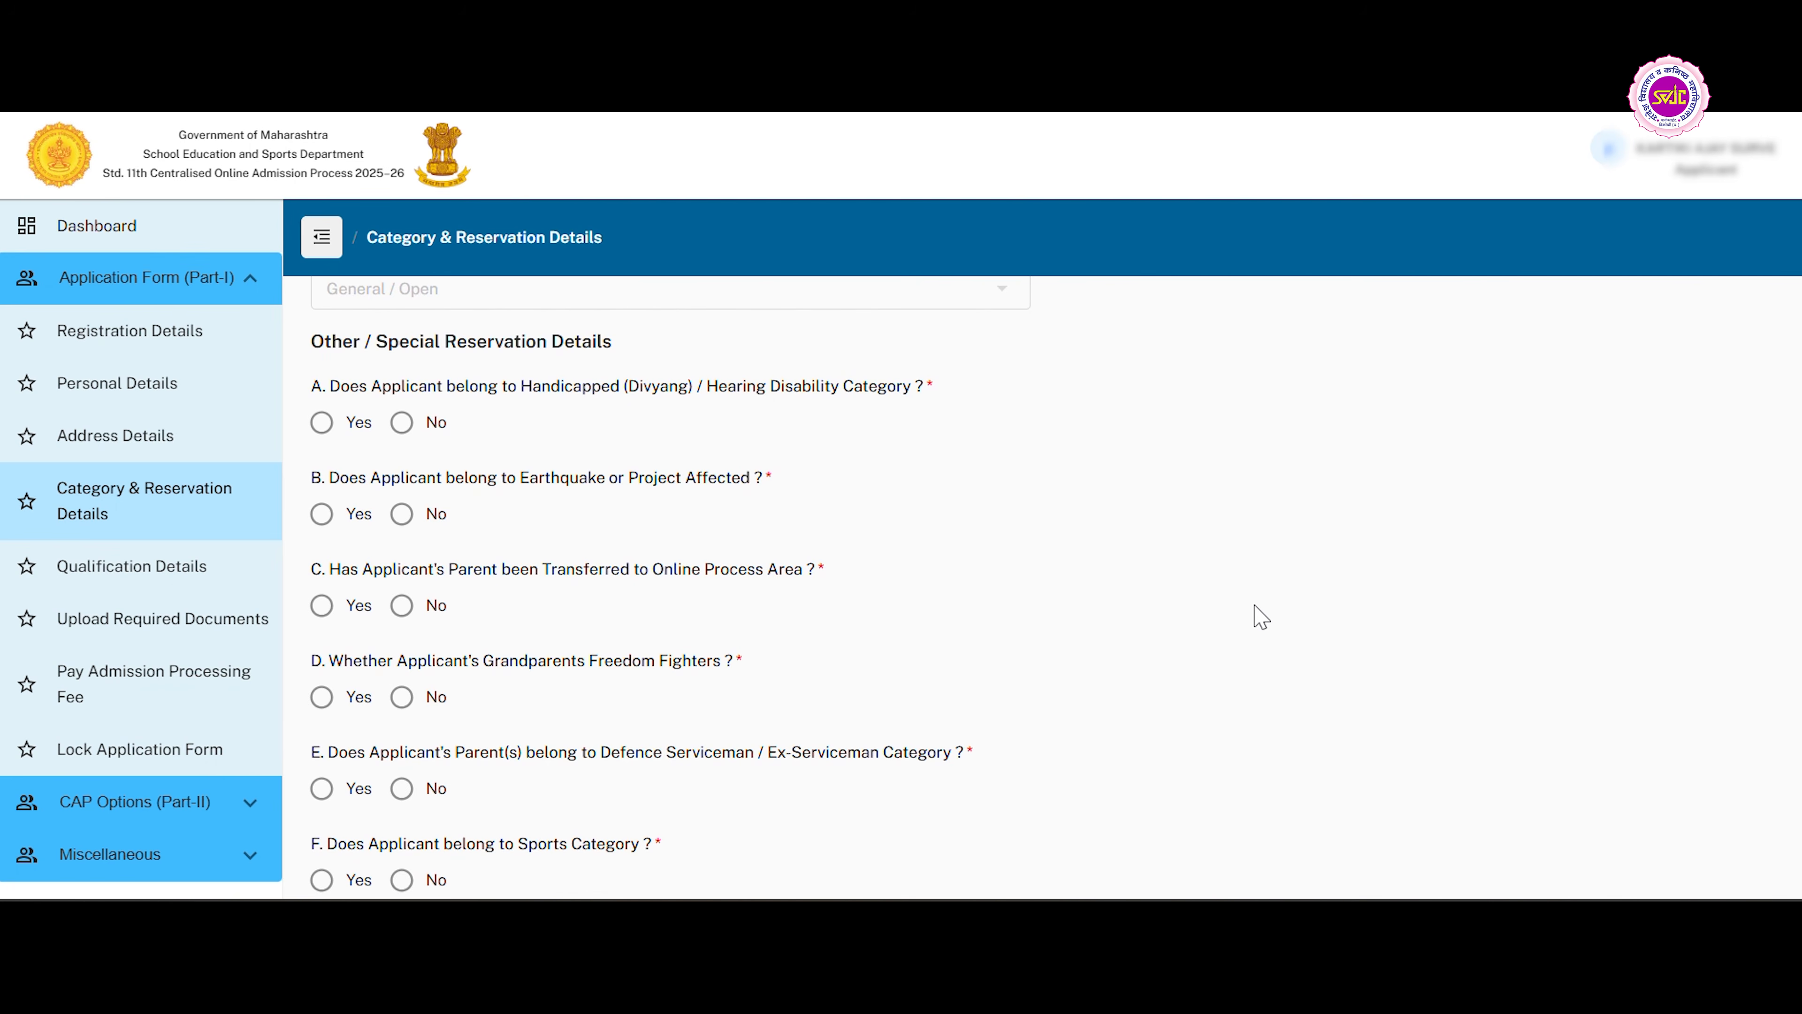
# Answer No to Other / Special Reservation questions A to G, from Handicapped (Divyang) through the 1% orphan quota.
pyautogui.scroll(-1, 1261, 617)
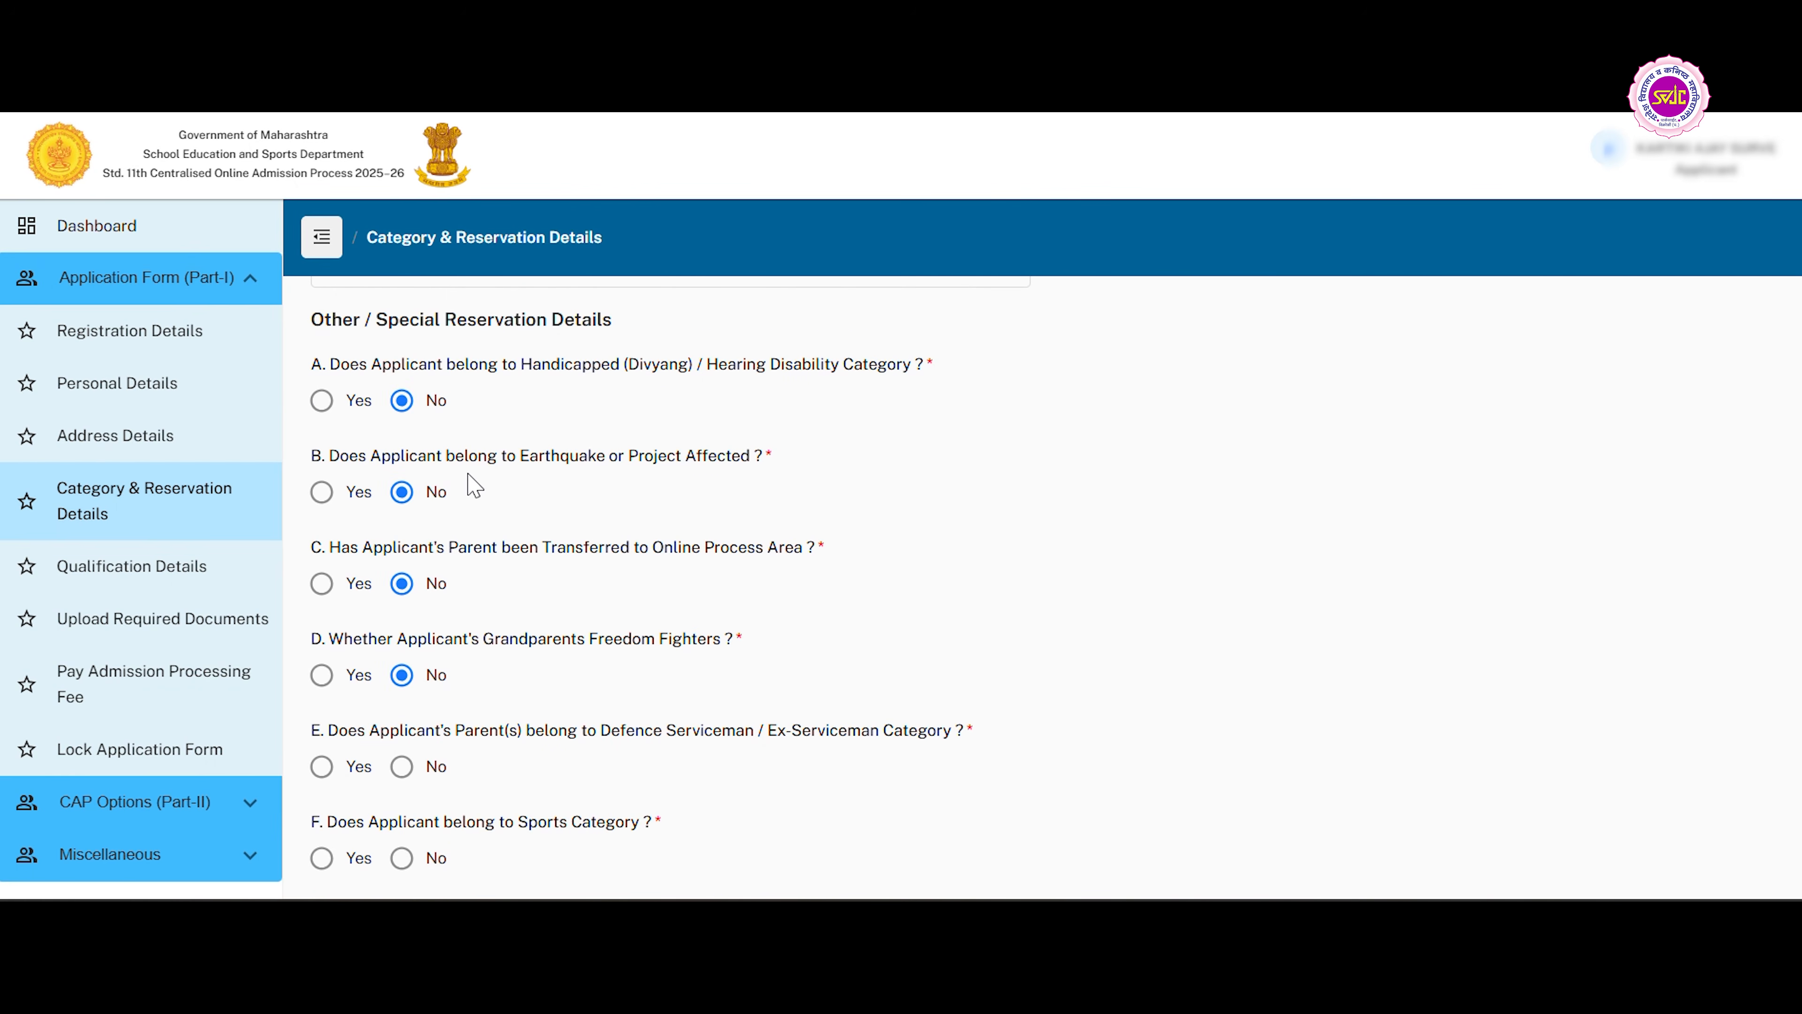
pyautogui.scroll(-3, 511, 672)
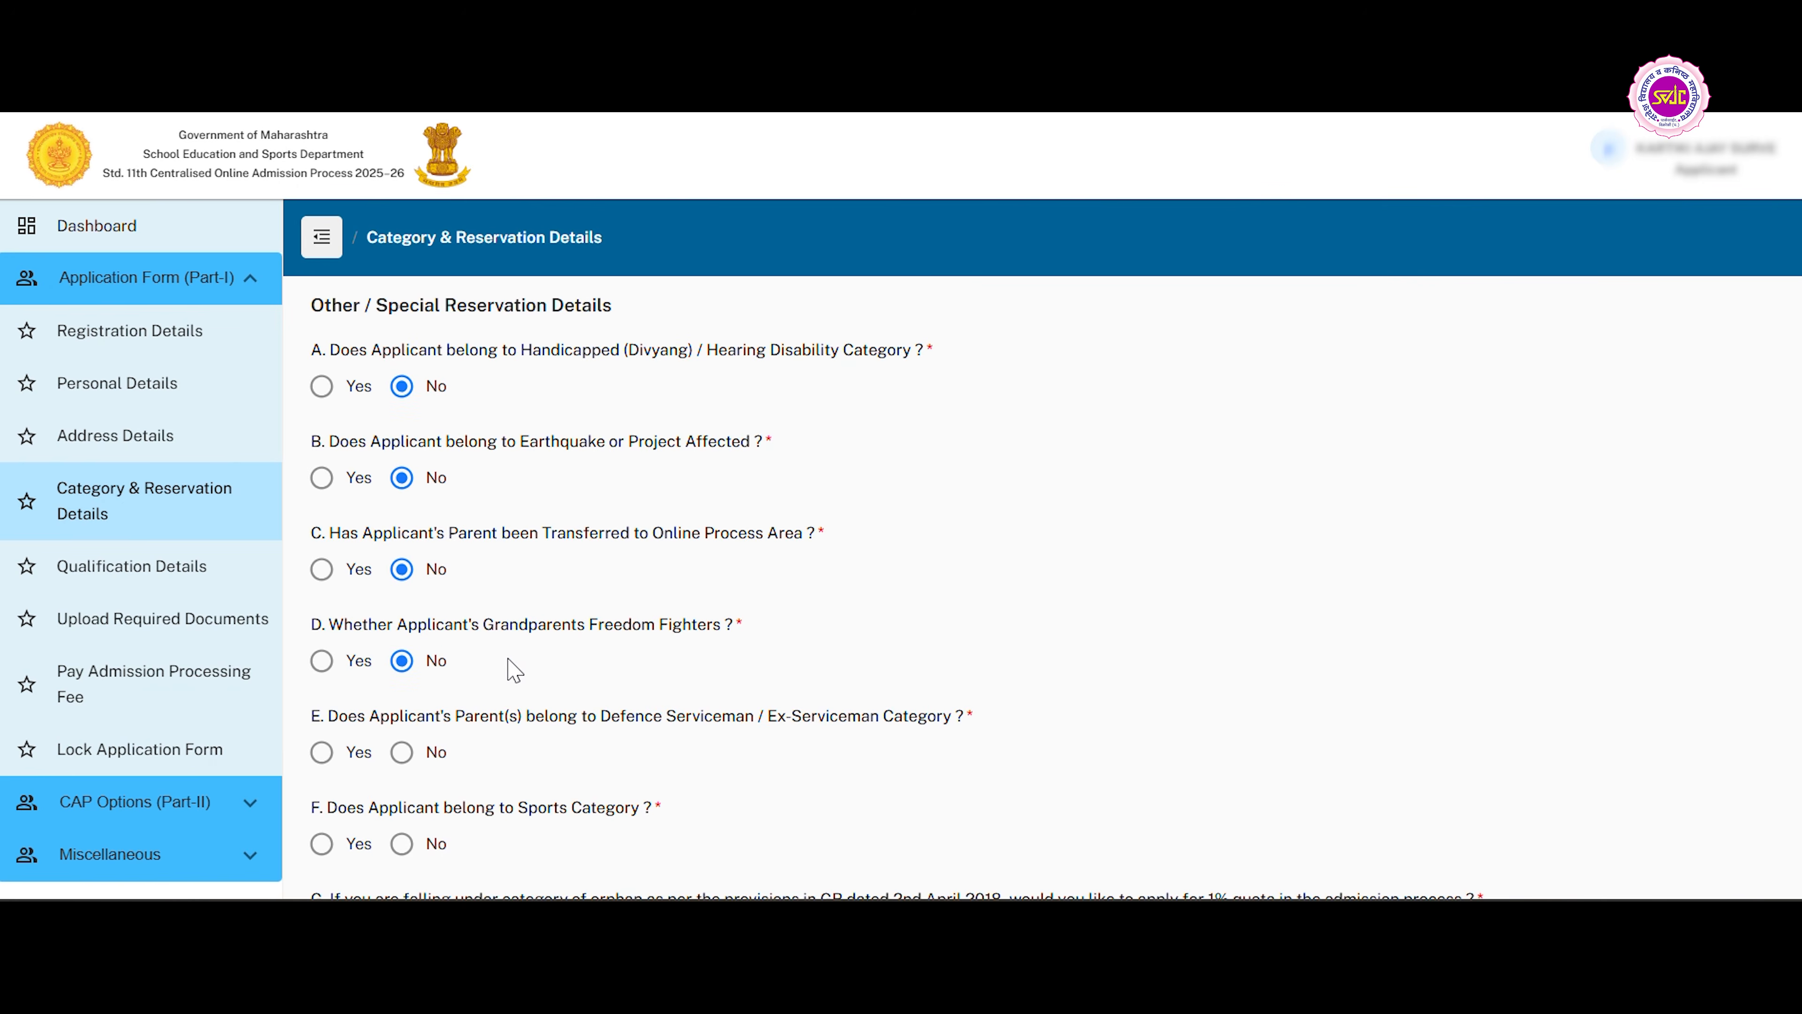
pyautogui.click(425, 597)
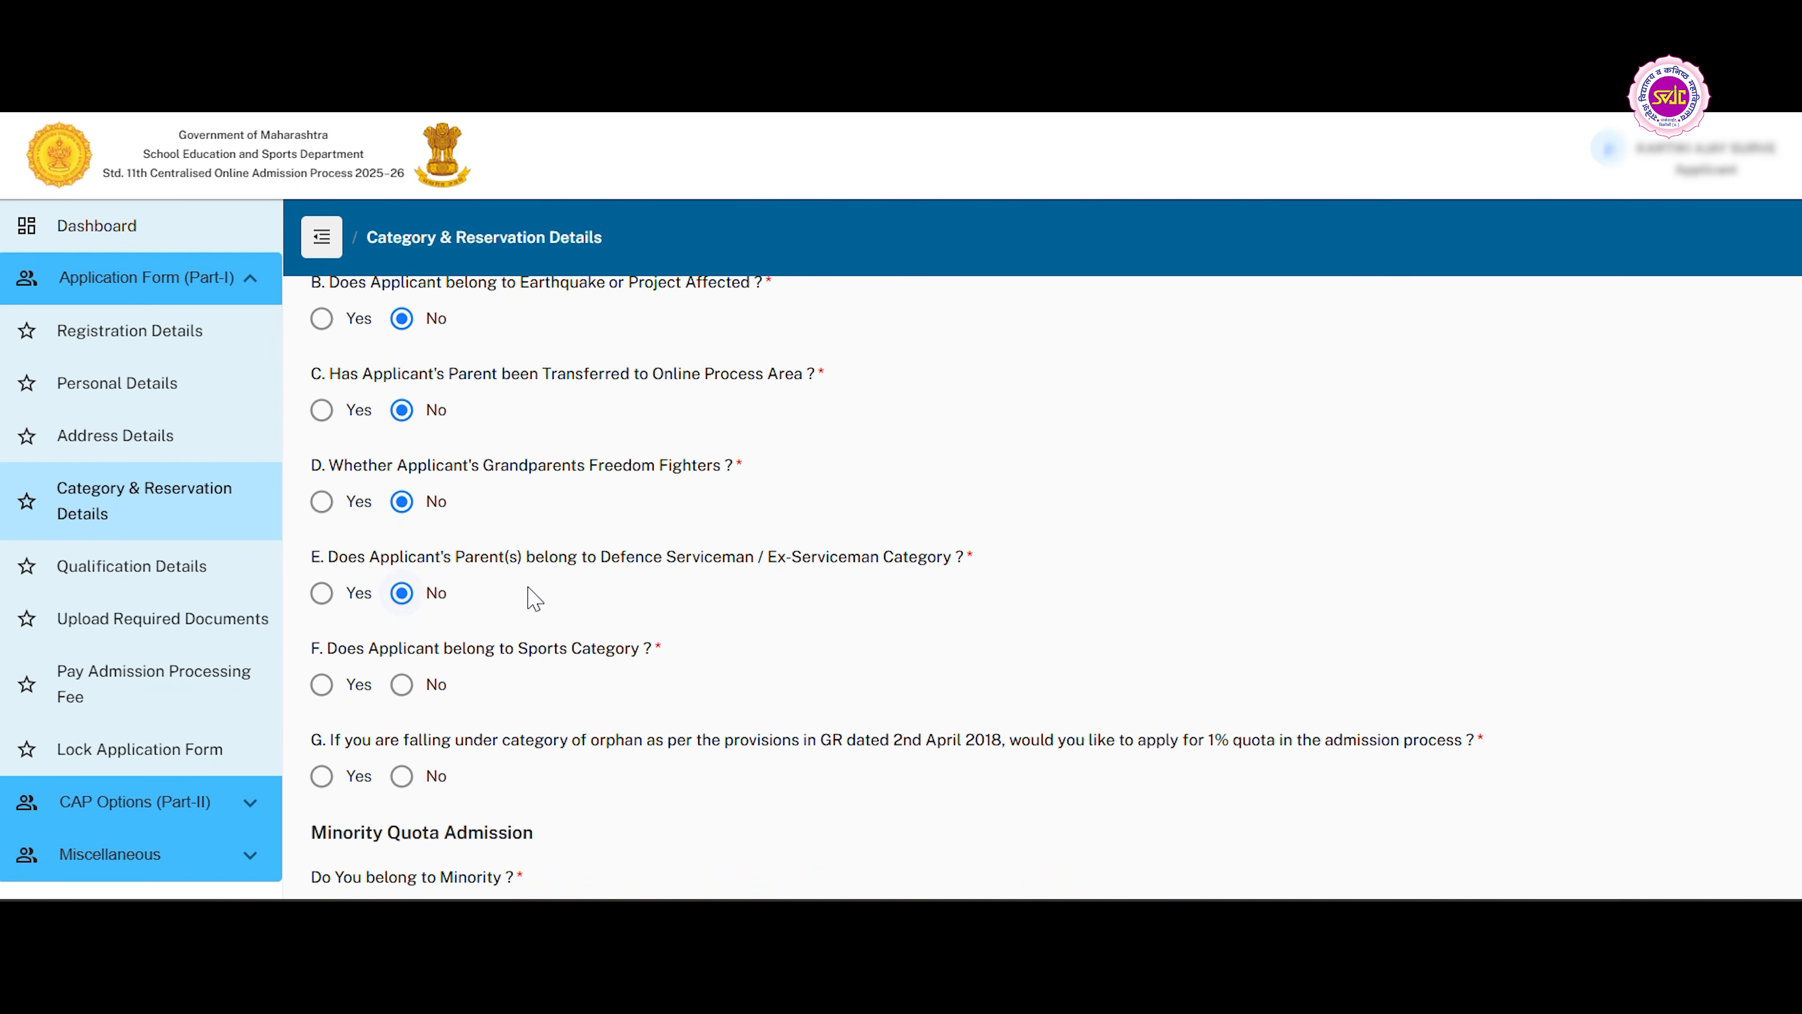
pyautogui.scroll(-3, 426, 596)
pyautogui.click(426, 506)
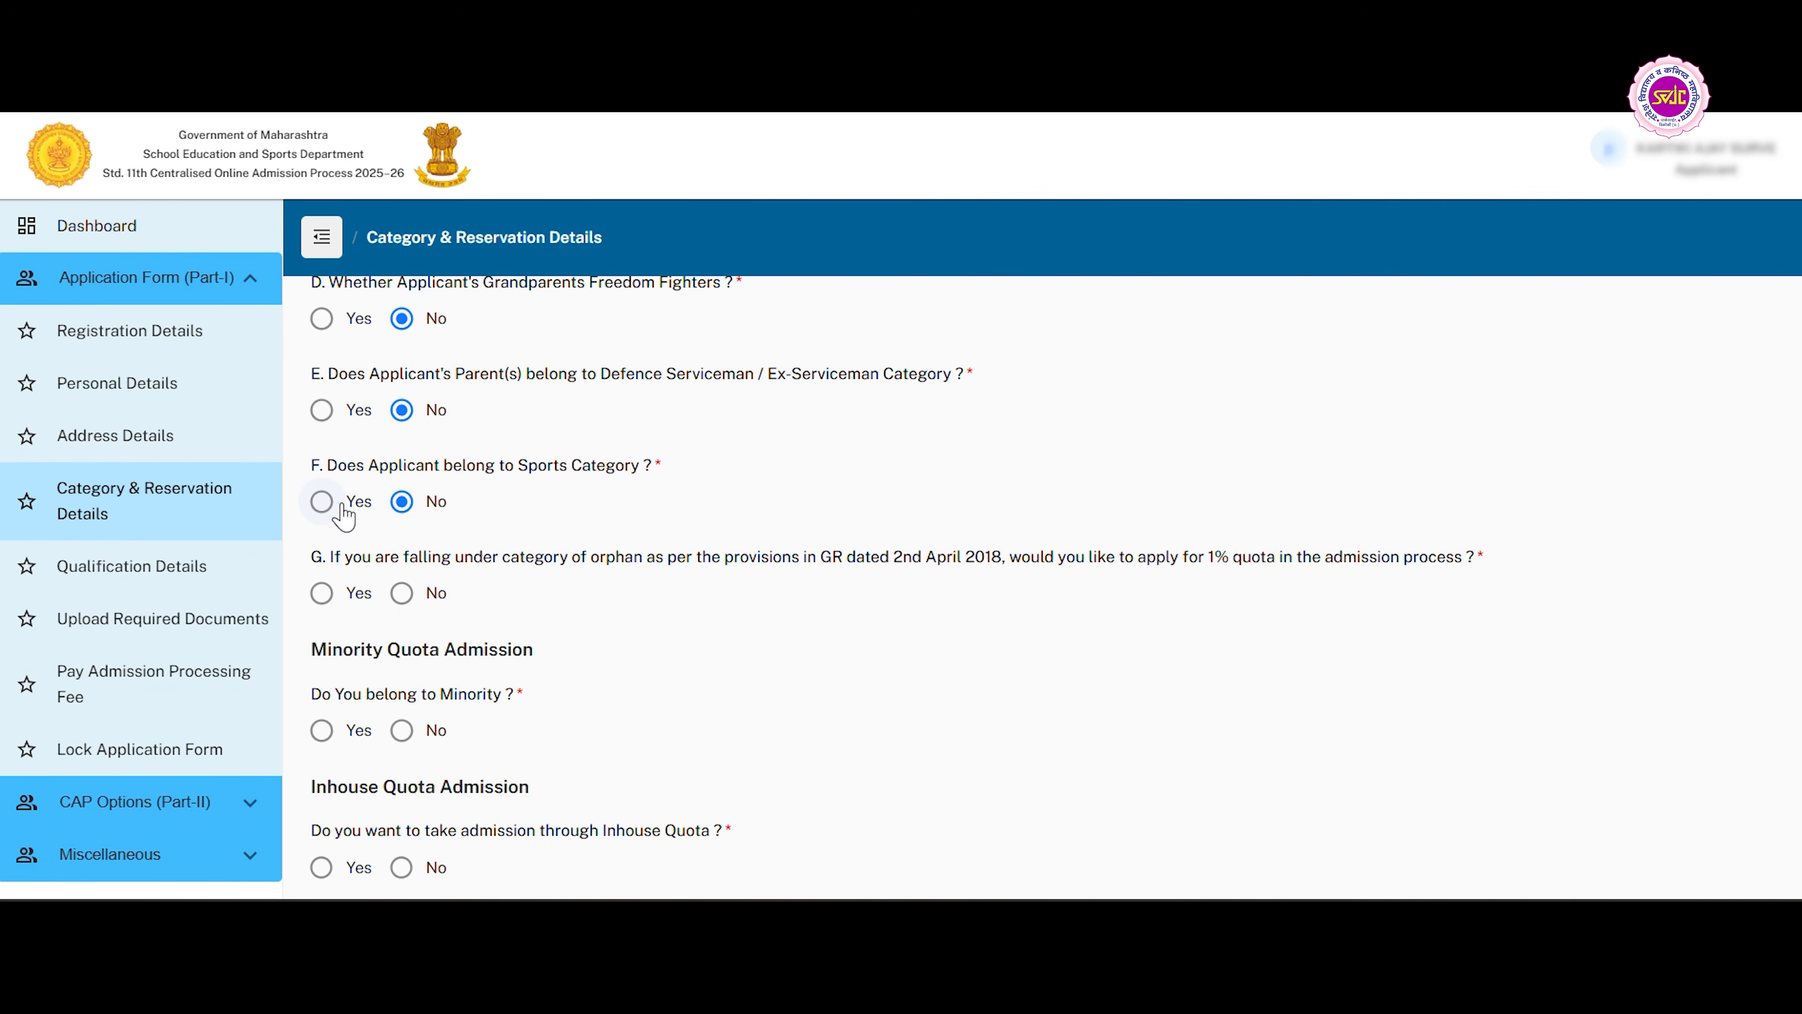
pyautogui.scroll(-1, 434, 523)
pyautogui.click(401, 513)
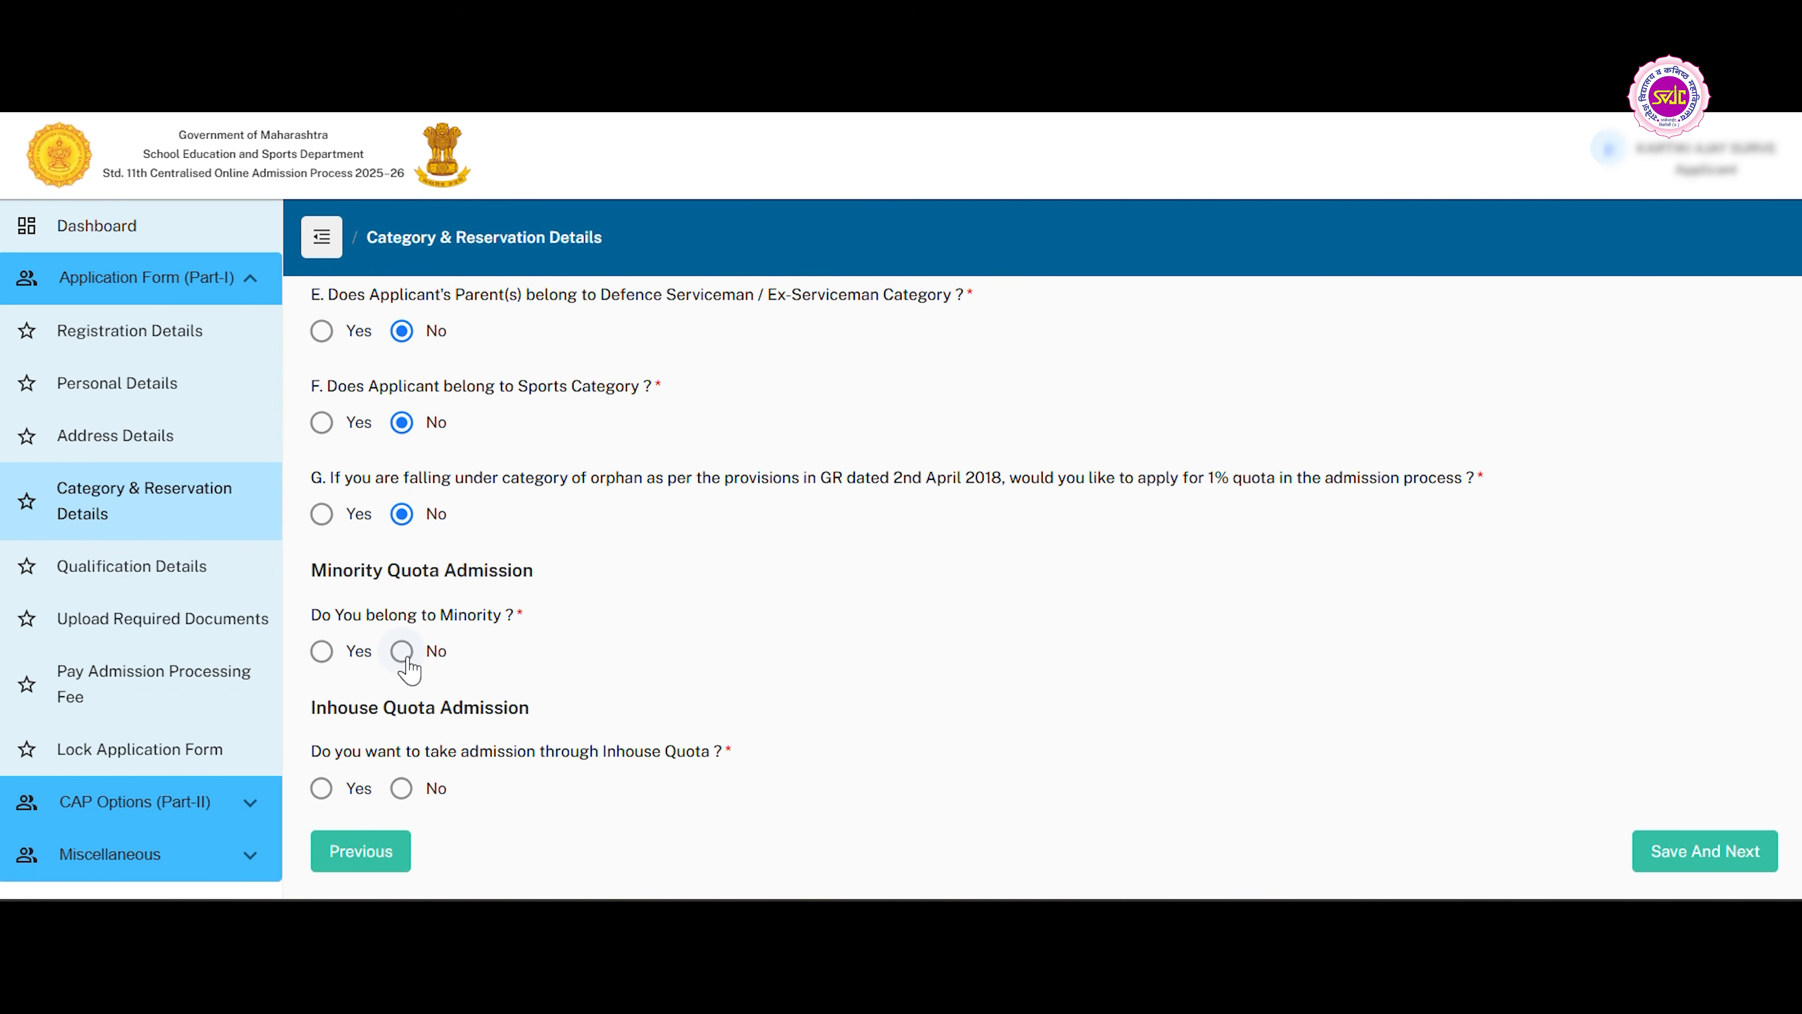
# Answer No to Minority and Yes to Inhouse Quota, then save the category and qualification details.
pyautogui.click(402, 651)
pyautogui.click(322, 788)
pyautogui.click(1722, 867)
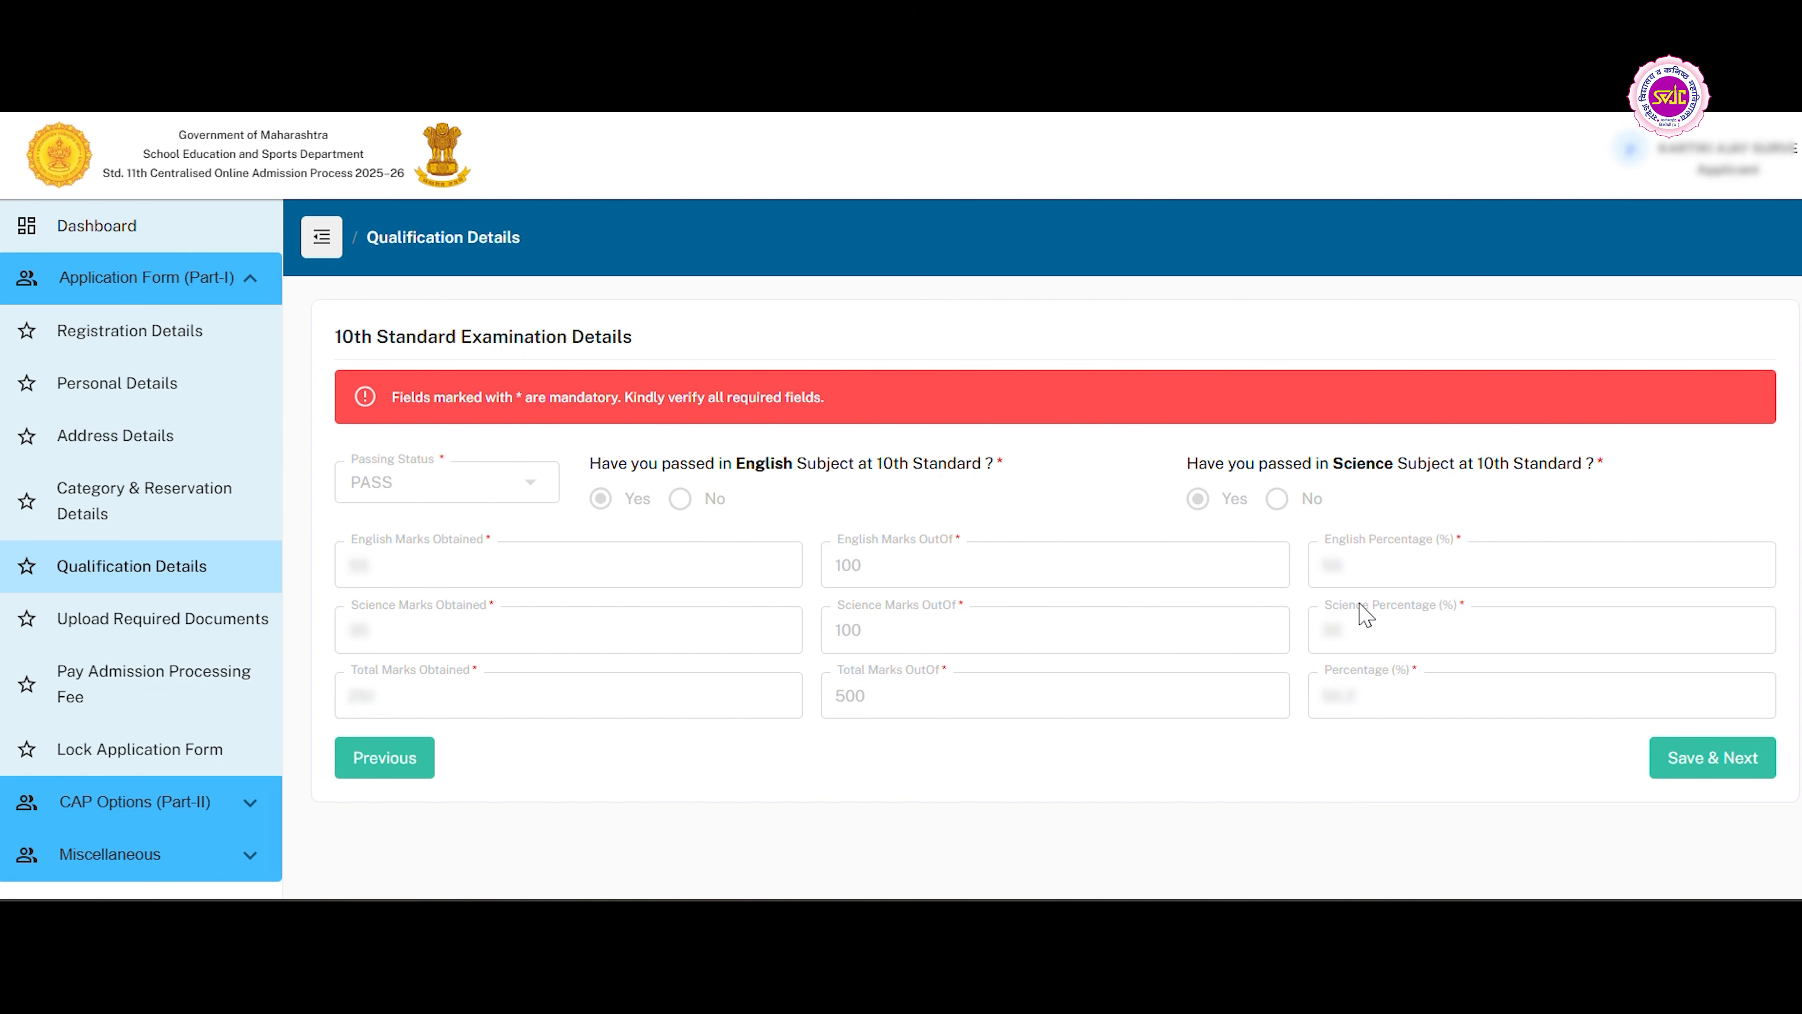
pyautogui.click(1721, 774)
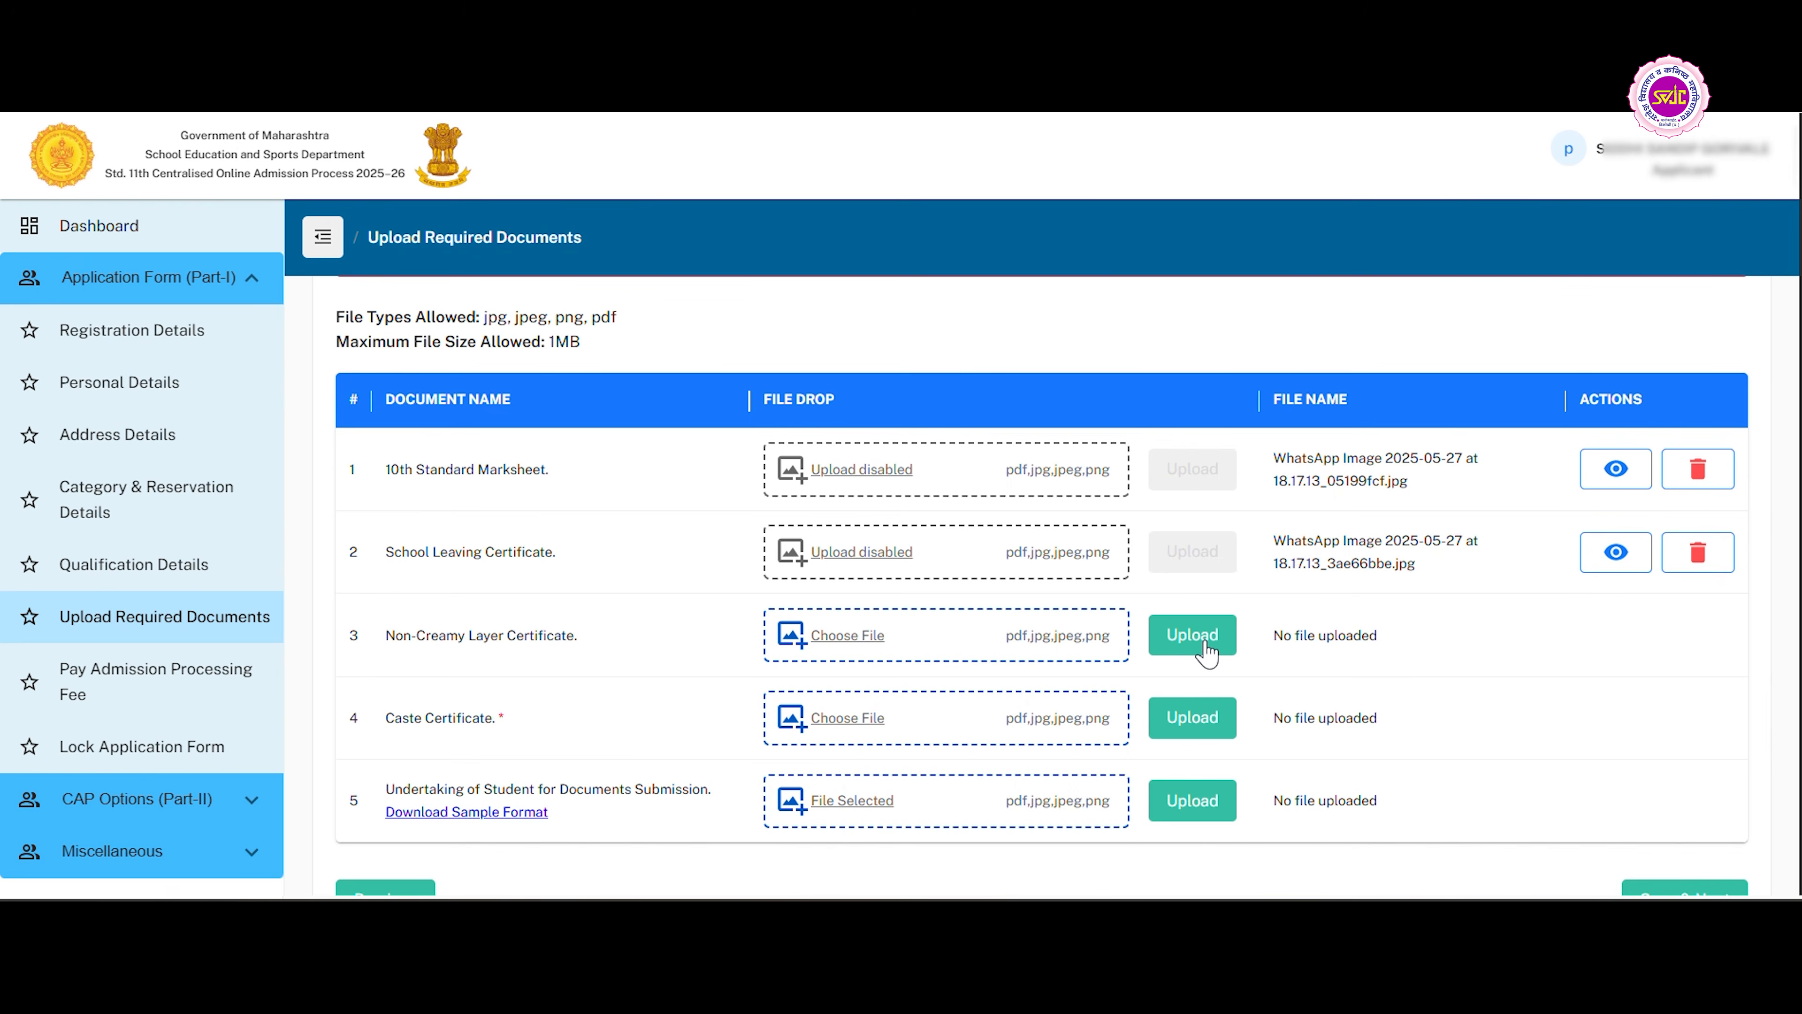
# Upload the School Leaving Certificate, Non-Creamy Layer Certificate and Caste Certificate files.
pyautogui.click(1199, 642)
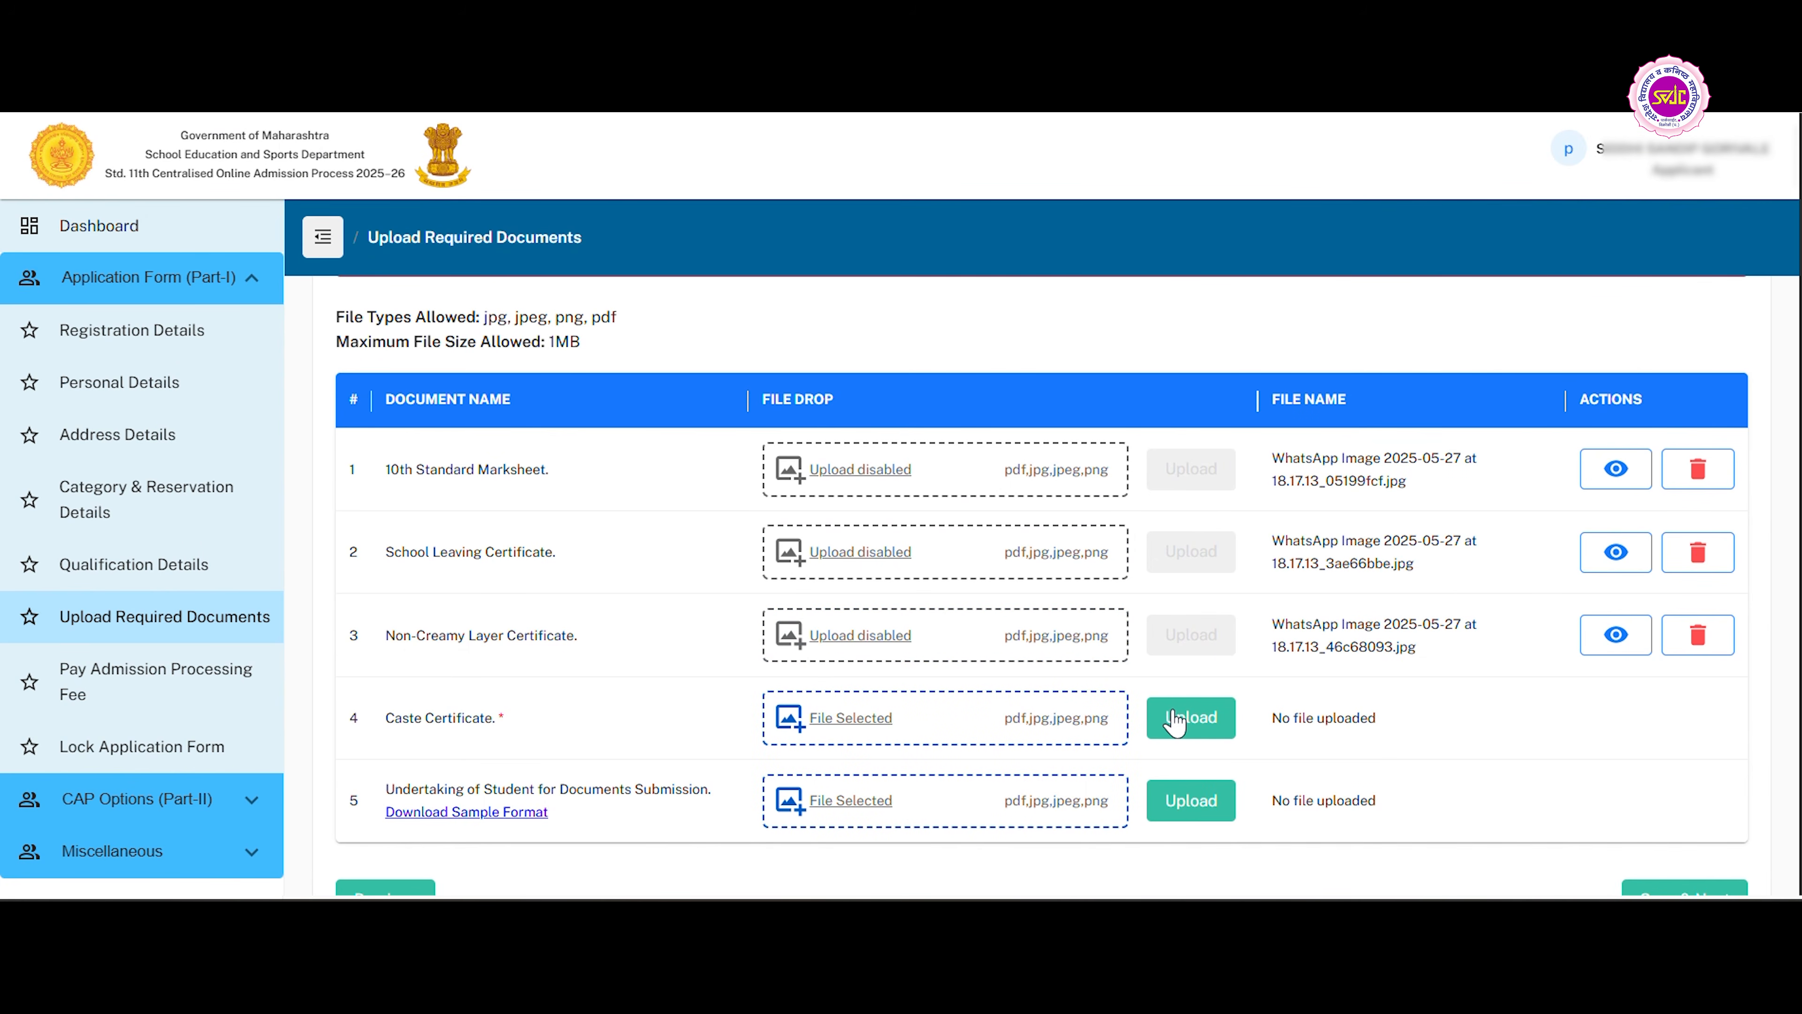
pyautogui.click(1174, 713)
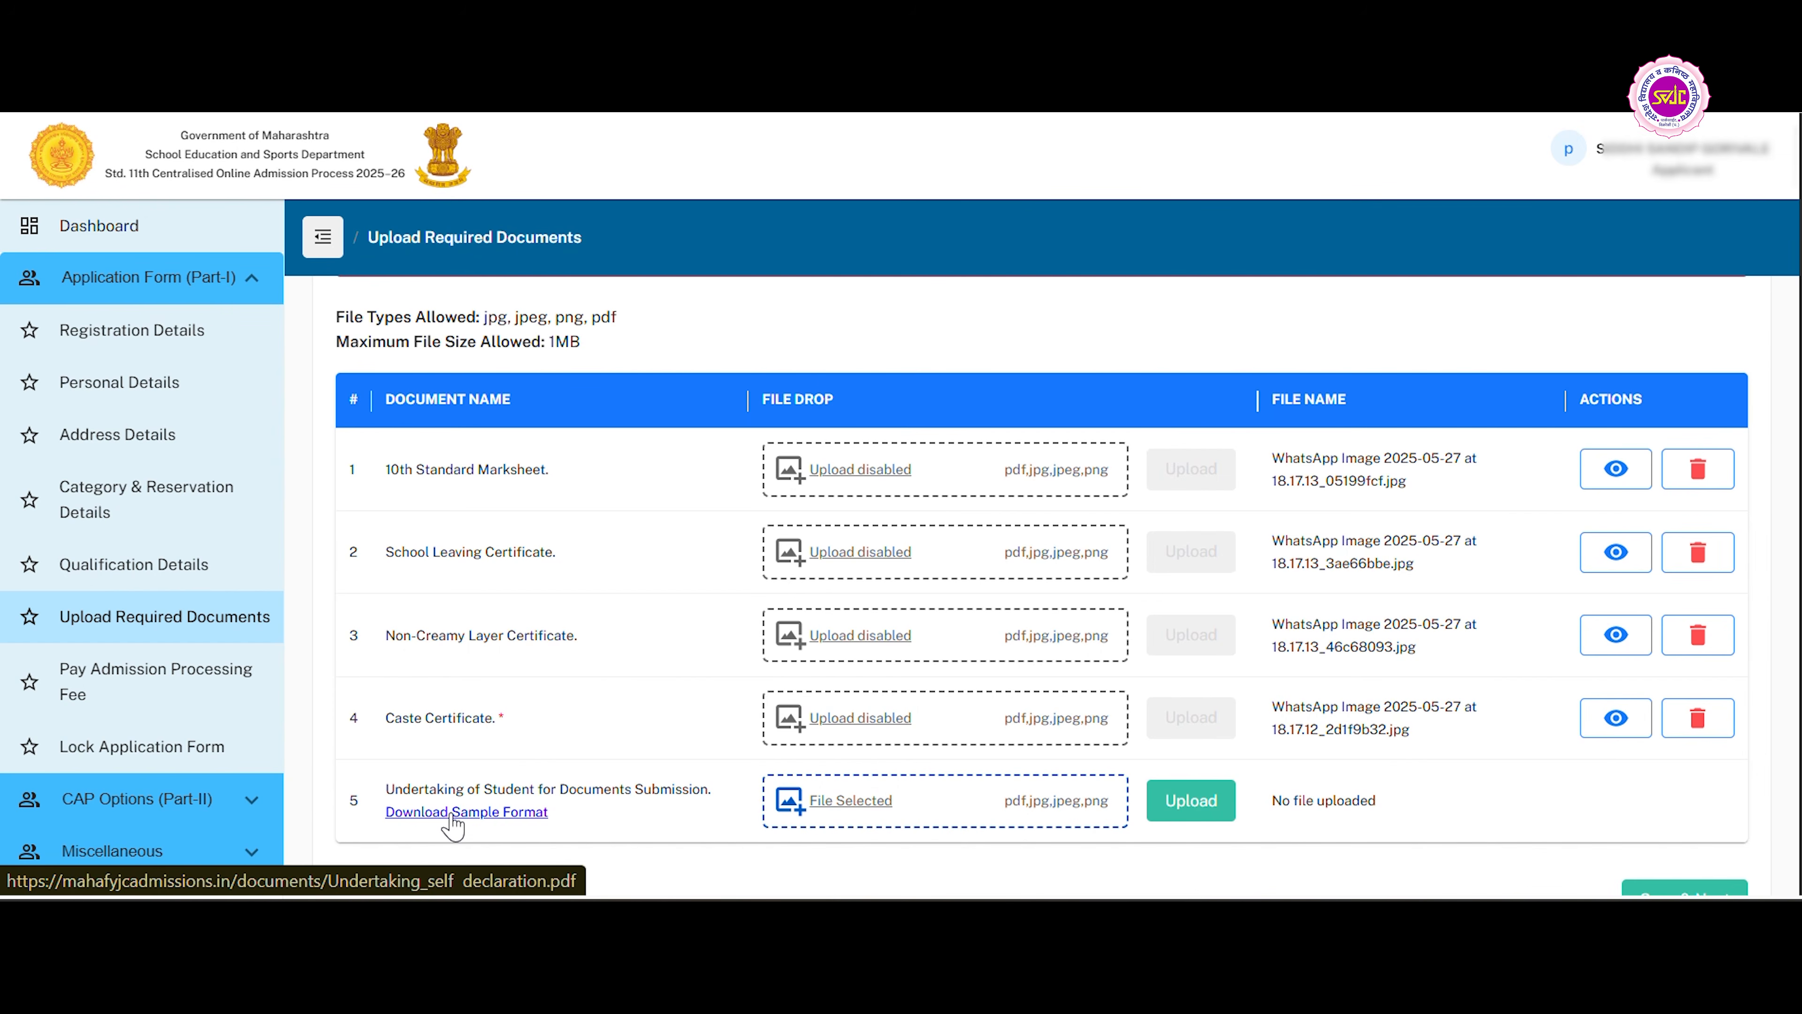
# Open the sample format of the student's undertaking for documents submission and read through the form.
pyautogui.click(452, 812)
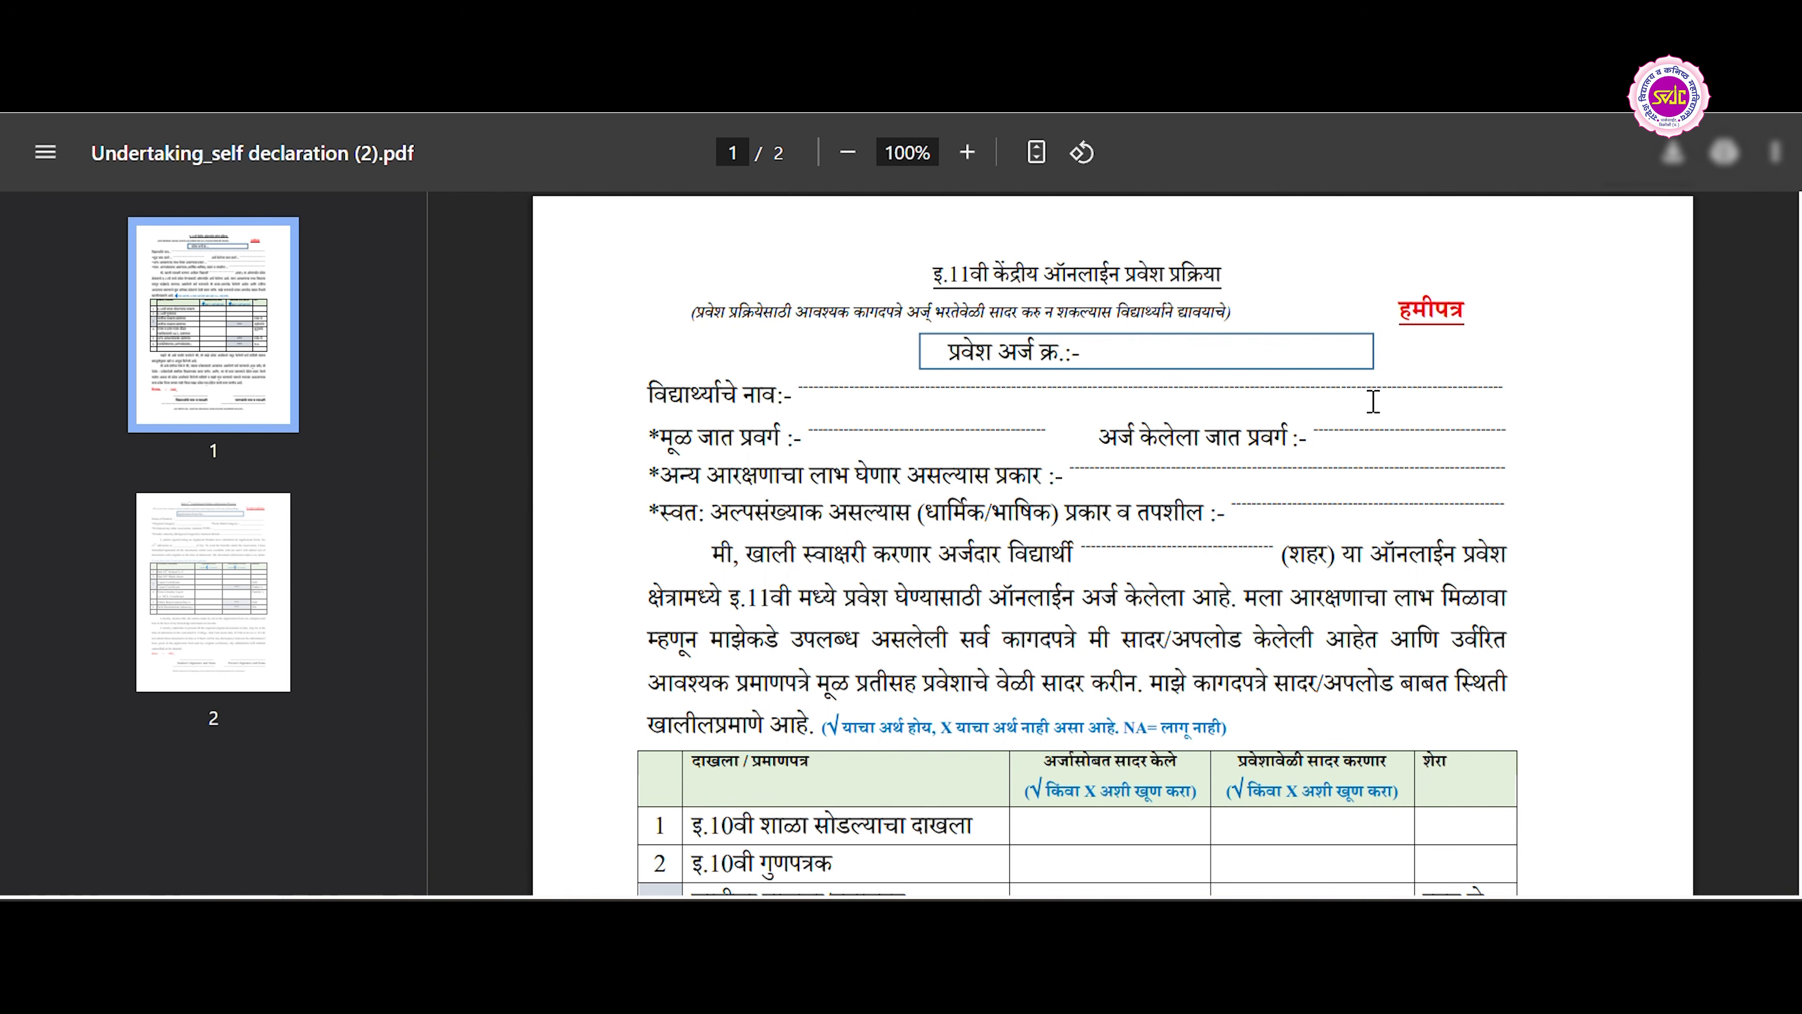
pyautogui.scroll(-4, 1344, 543)
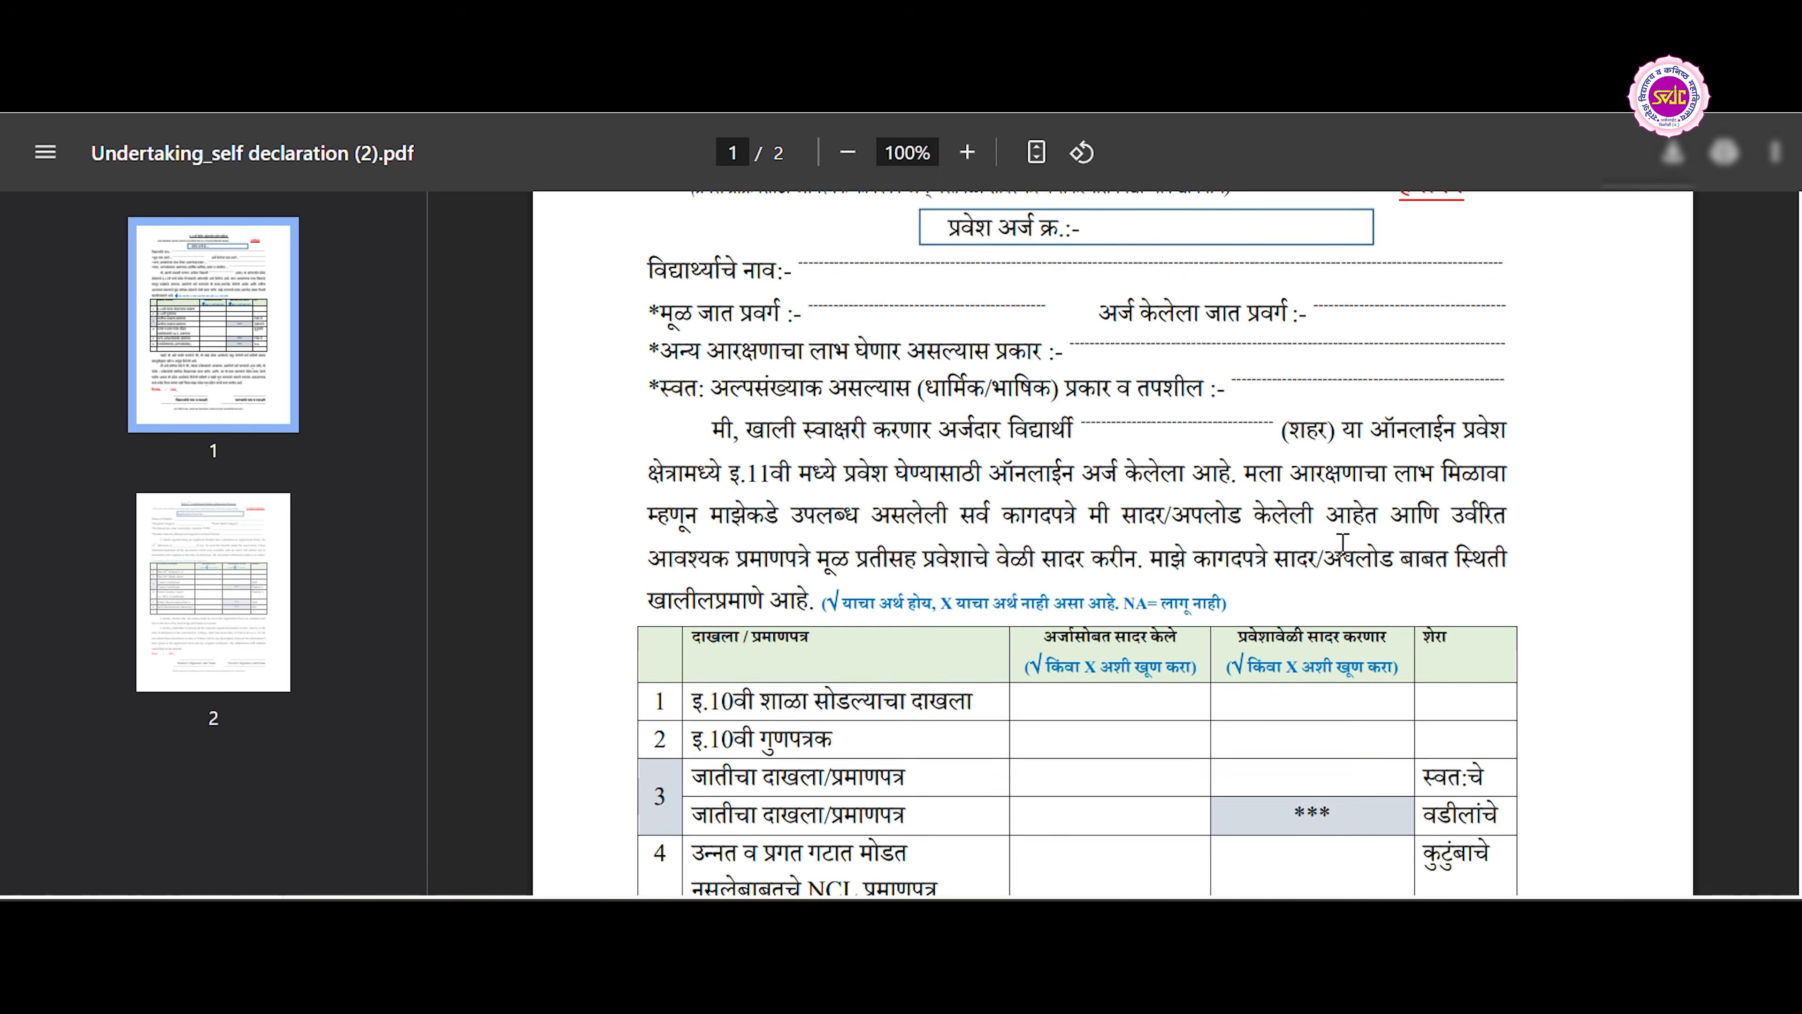
pyautogui.scroll(-4, 1343, 545)
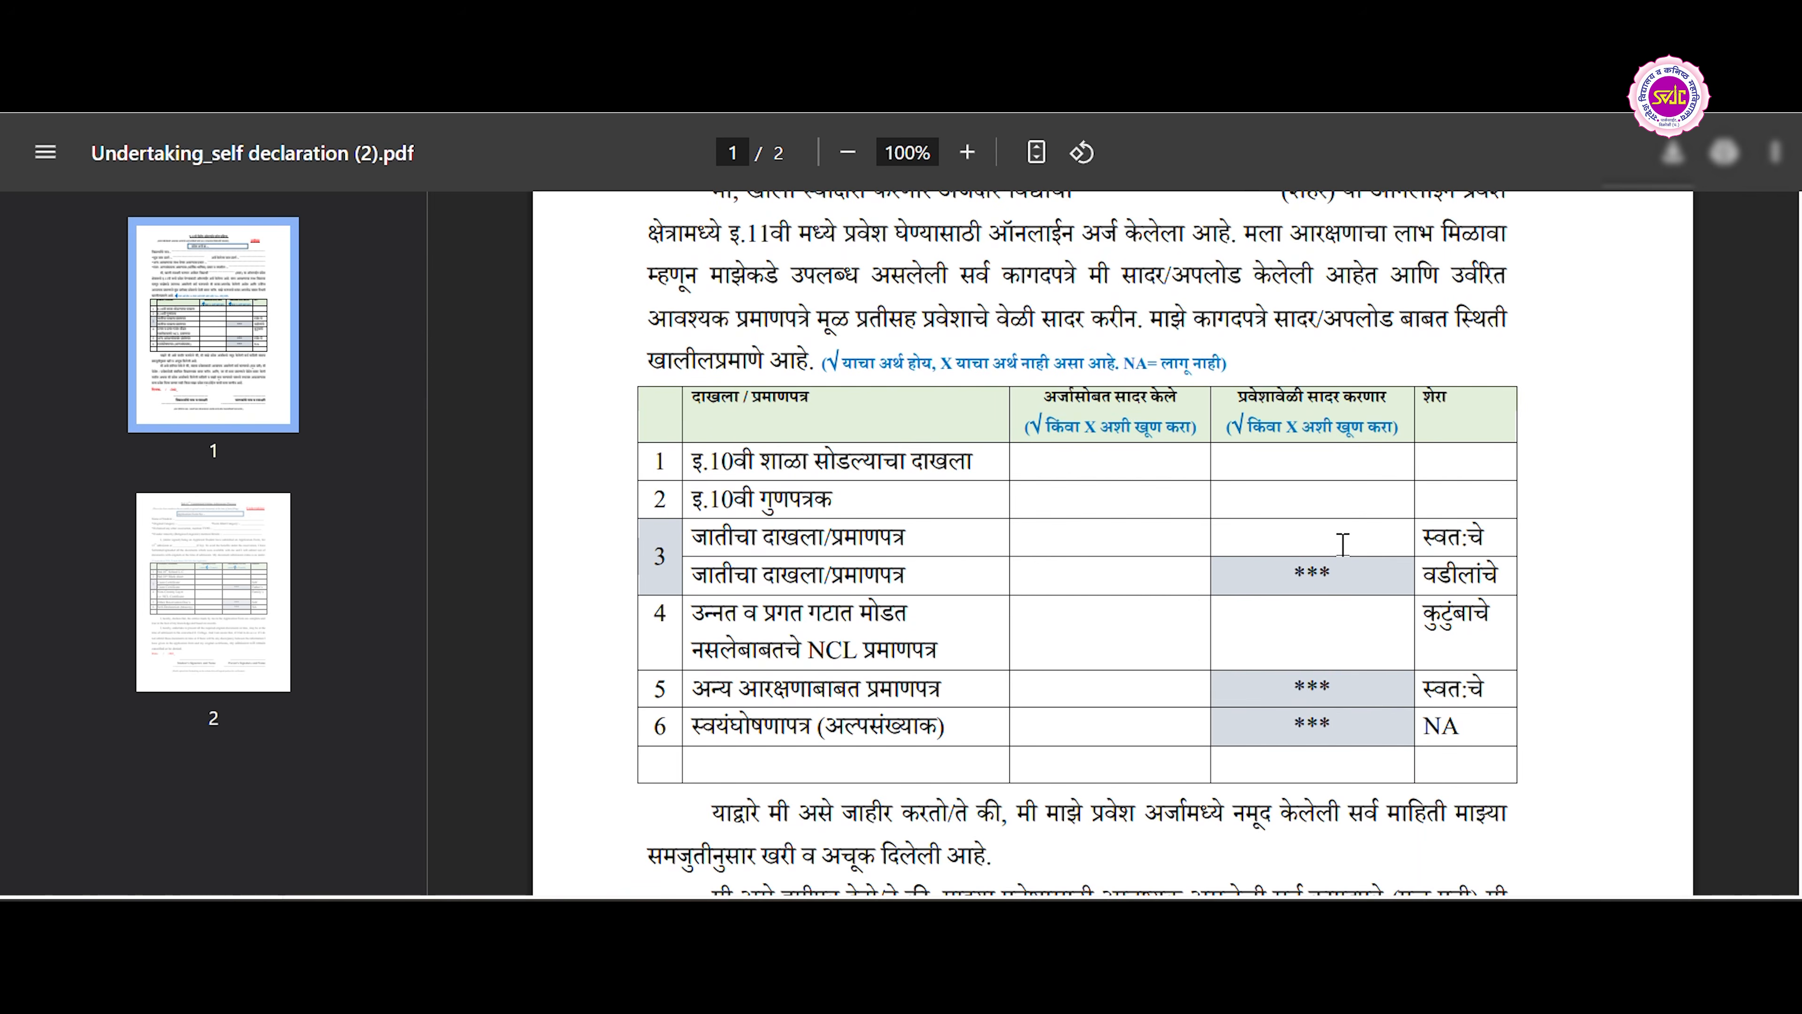
pyautogui.scroll(-3, 1344, 543)
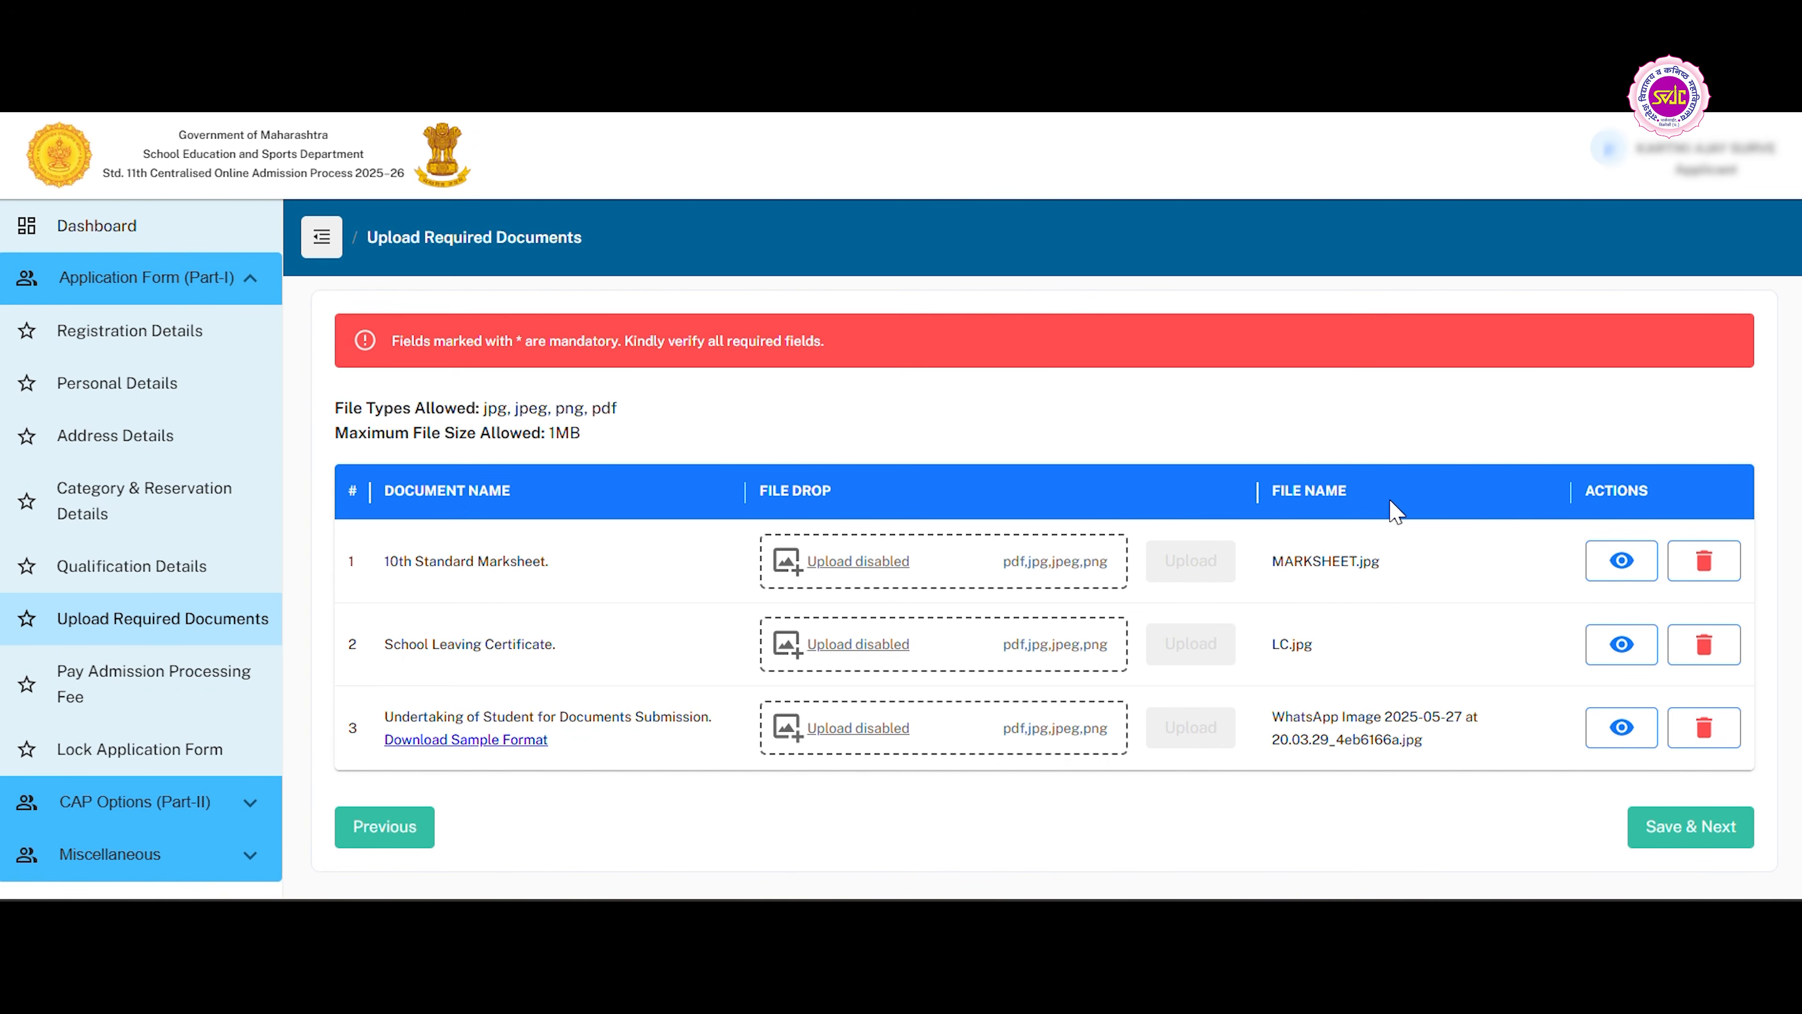
# Save the uploaded documents and pay the 100/- admission processing fee online, continuing to Lock Application Form.
pyautogui.click(1675, 831)
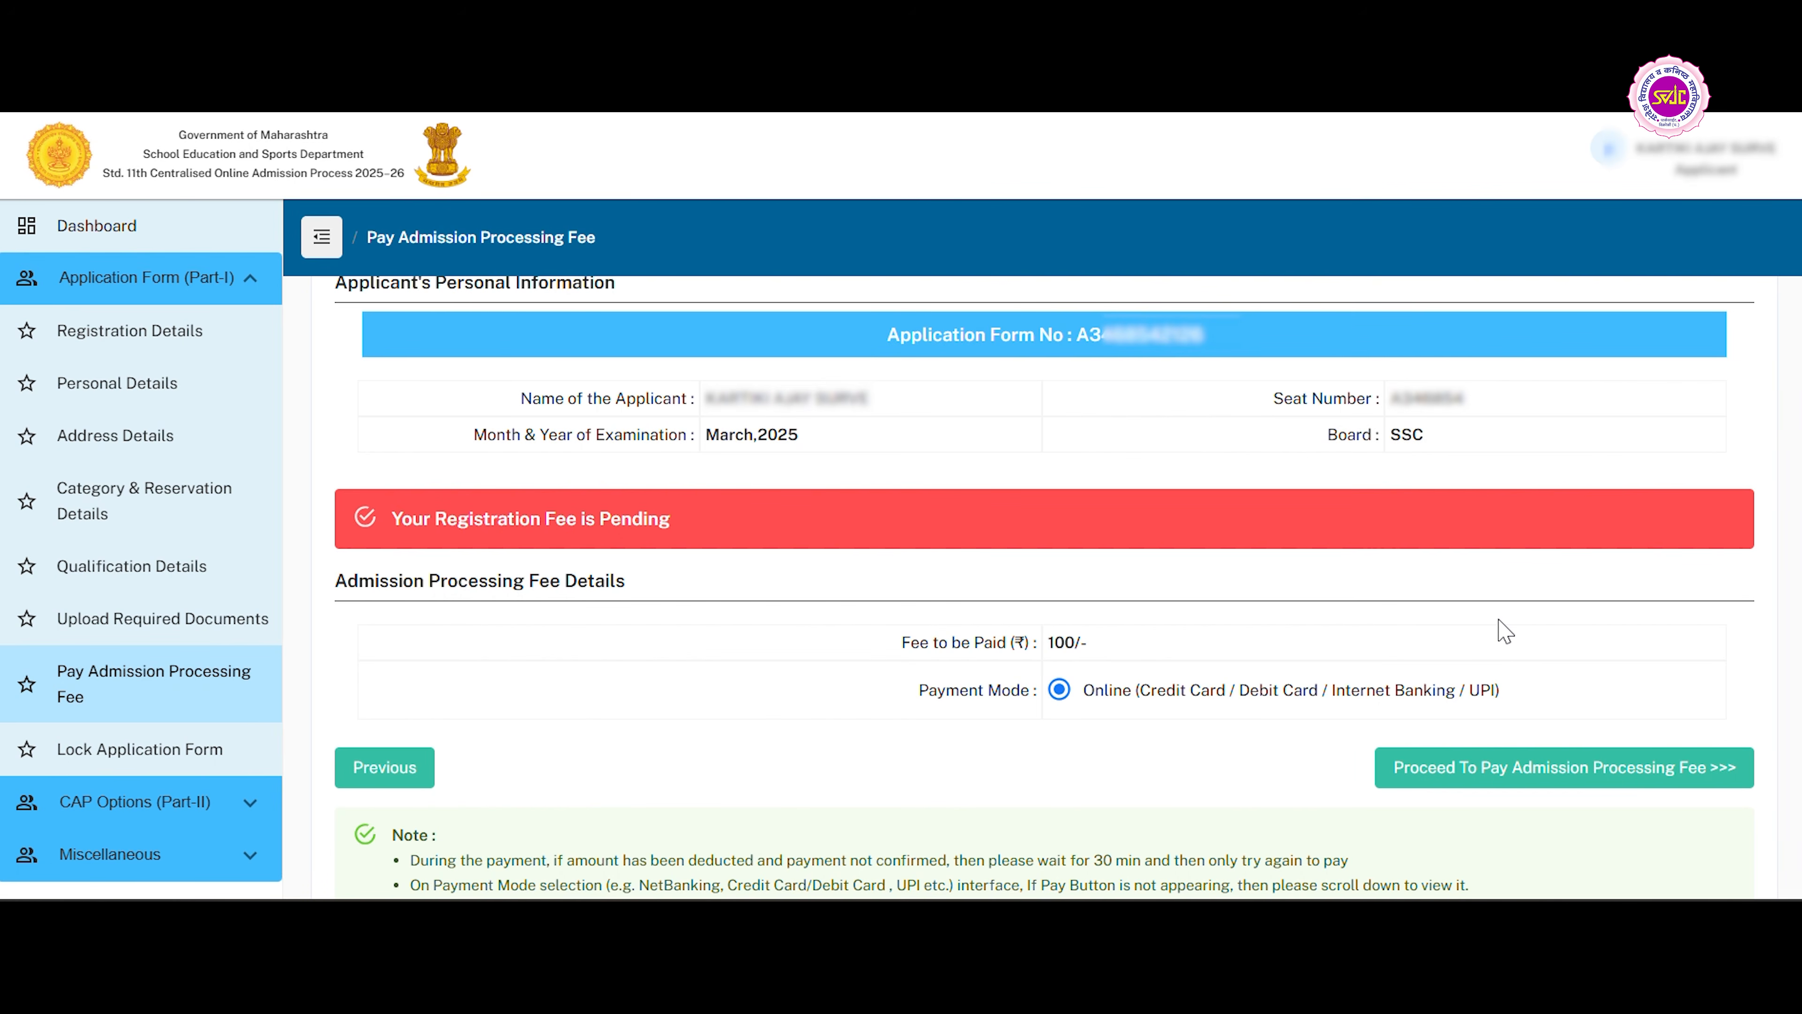
pyautogui.click(1548, 763)
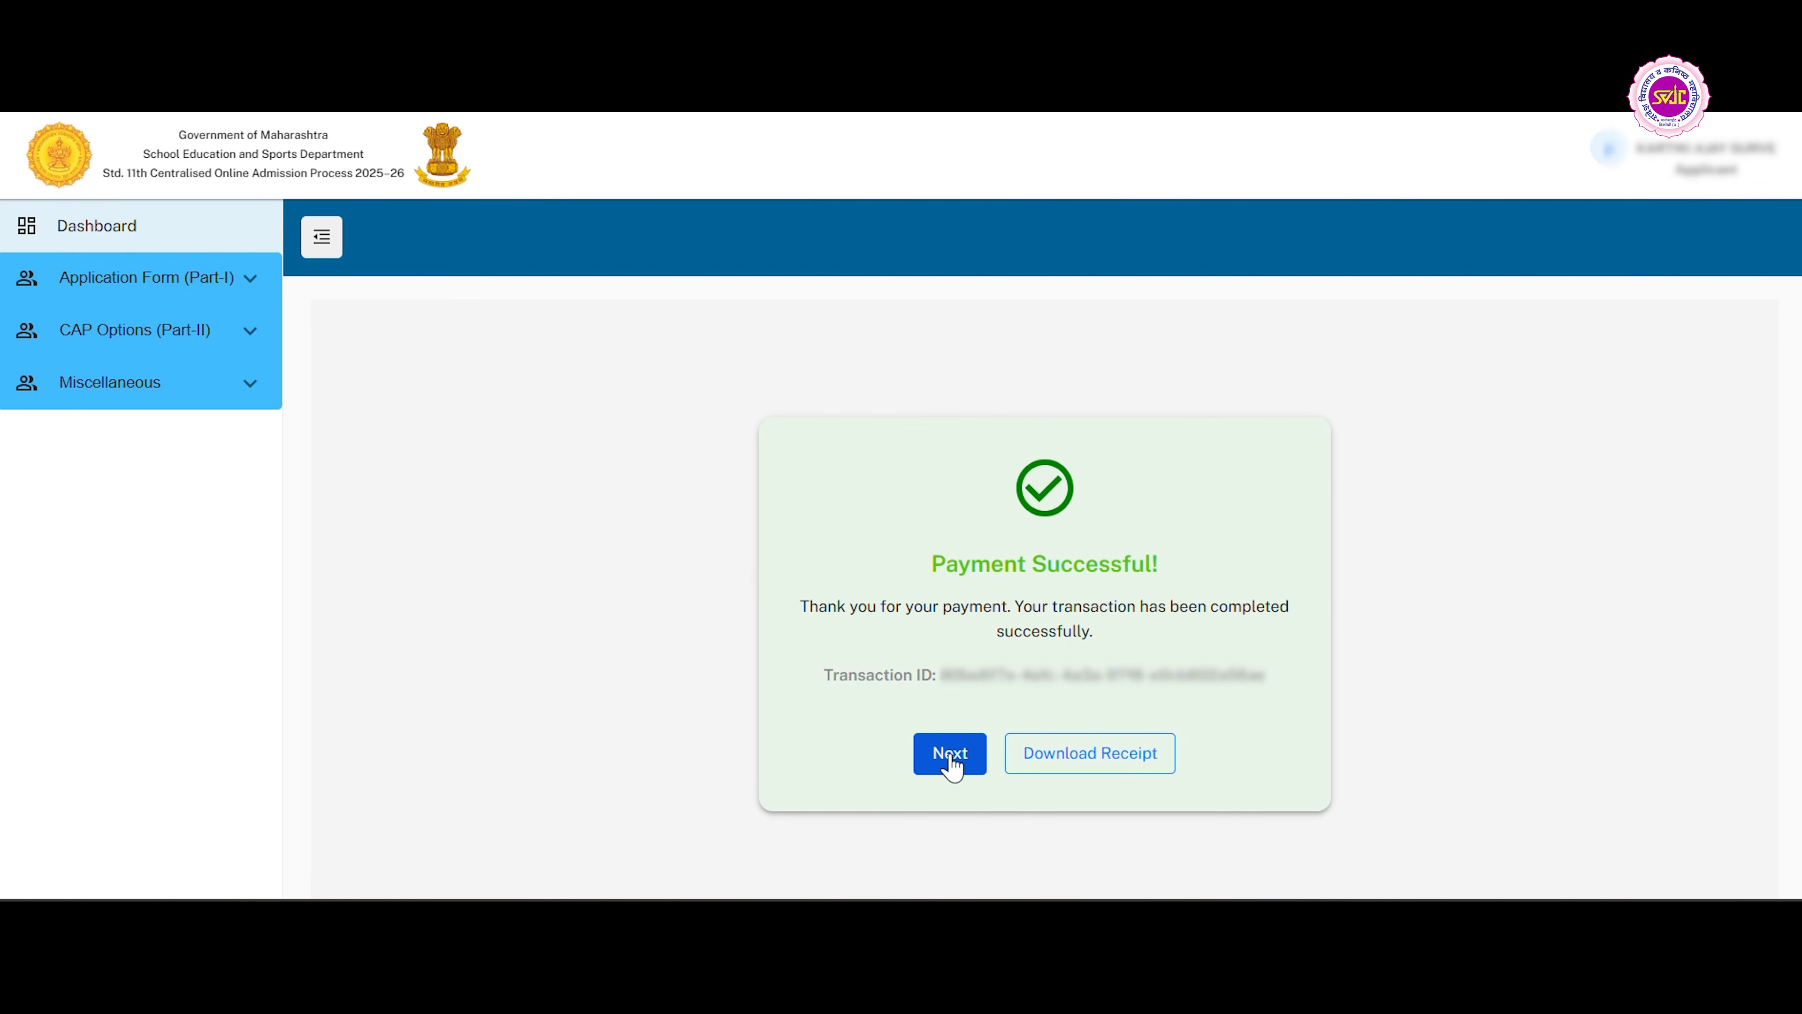
pyautogui.click(951, 760)
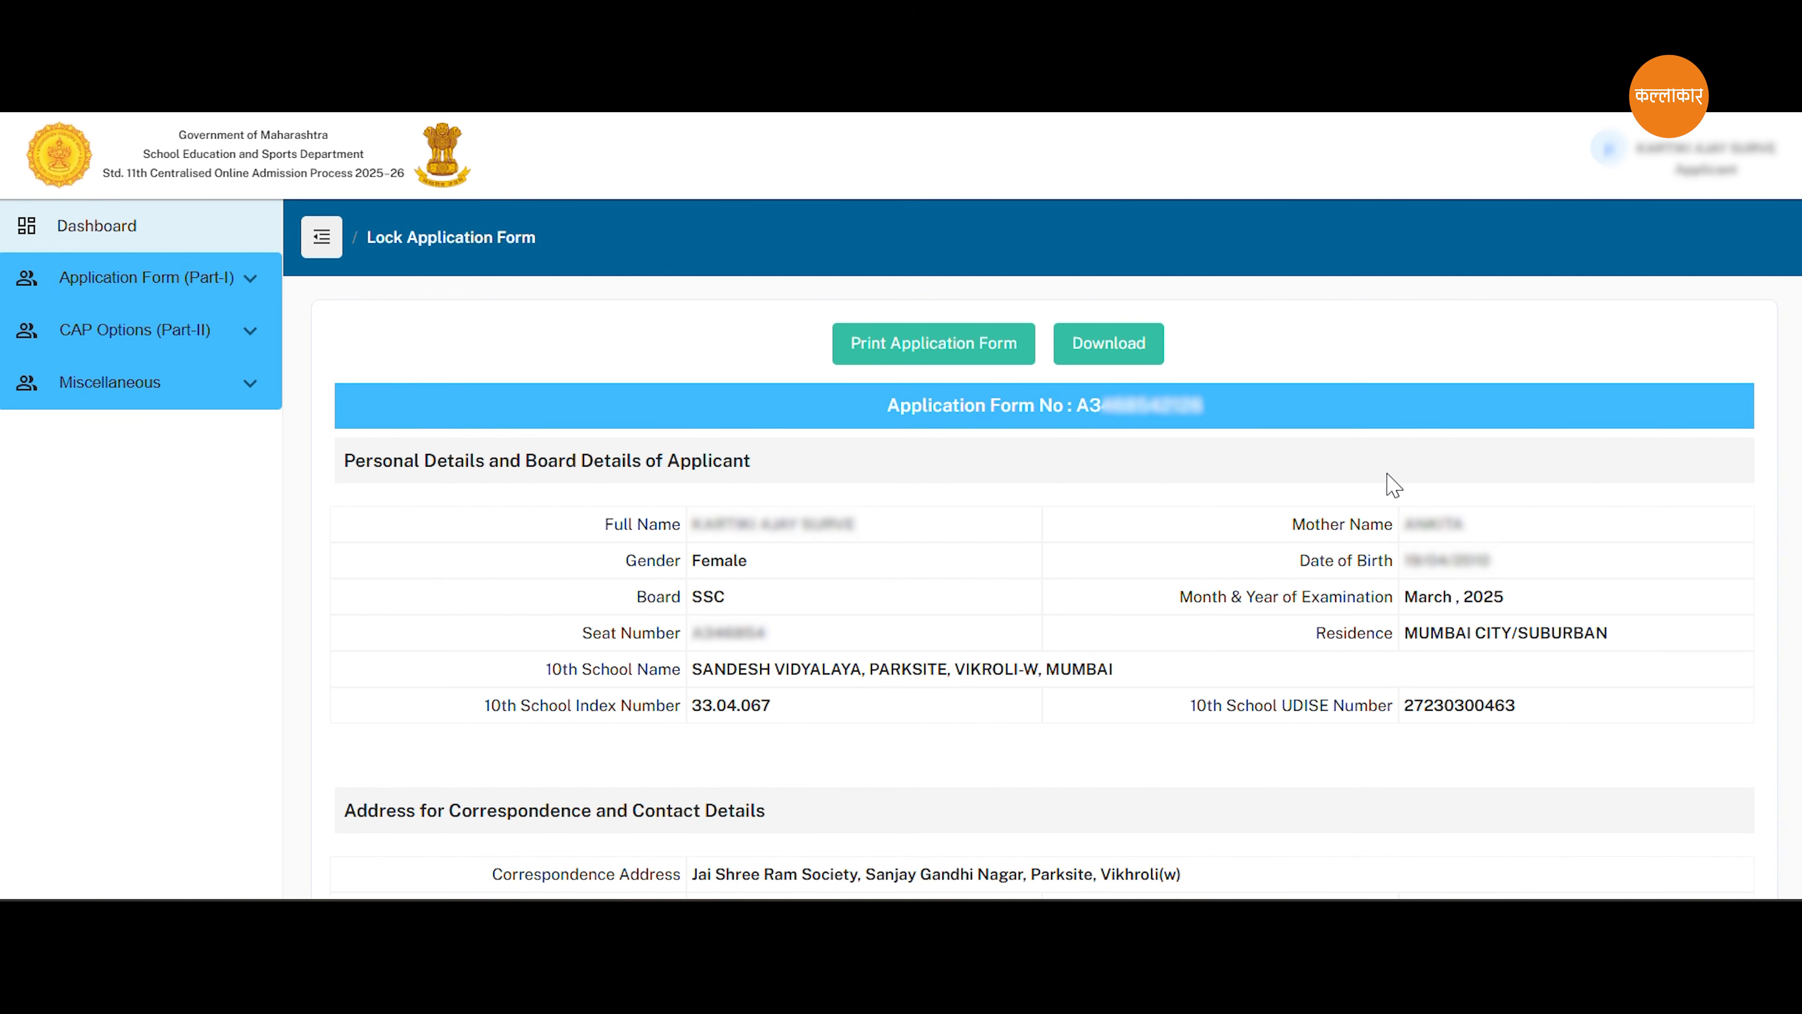
# Review the contact, reservation, quota, examination, document and payment details in the application form summary down to the declaration.
pyautogui.scroll(-5, 1073, 589)
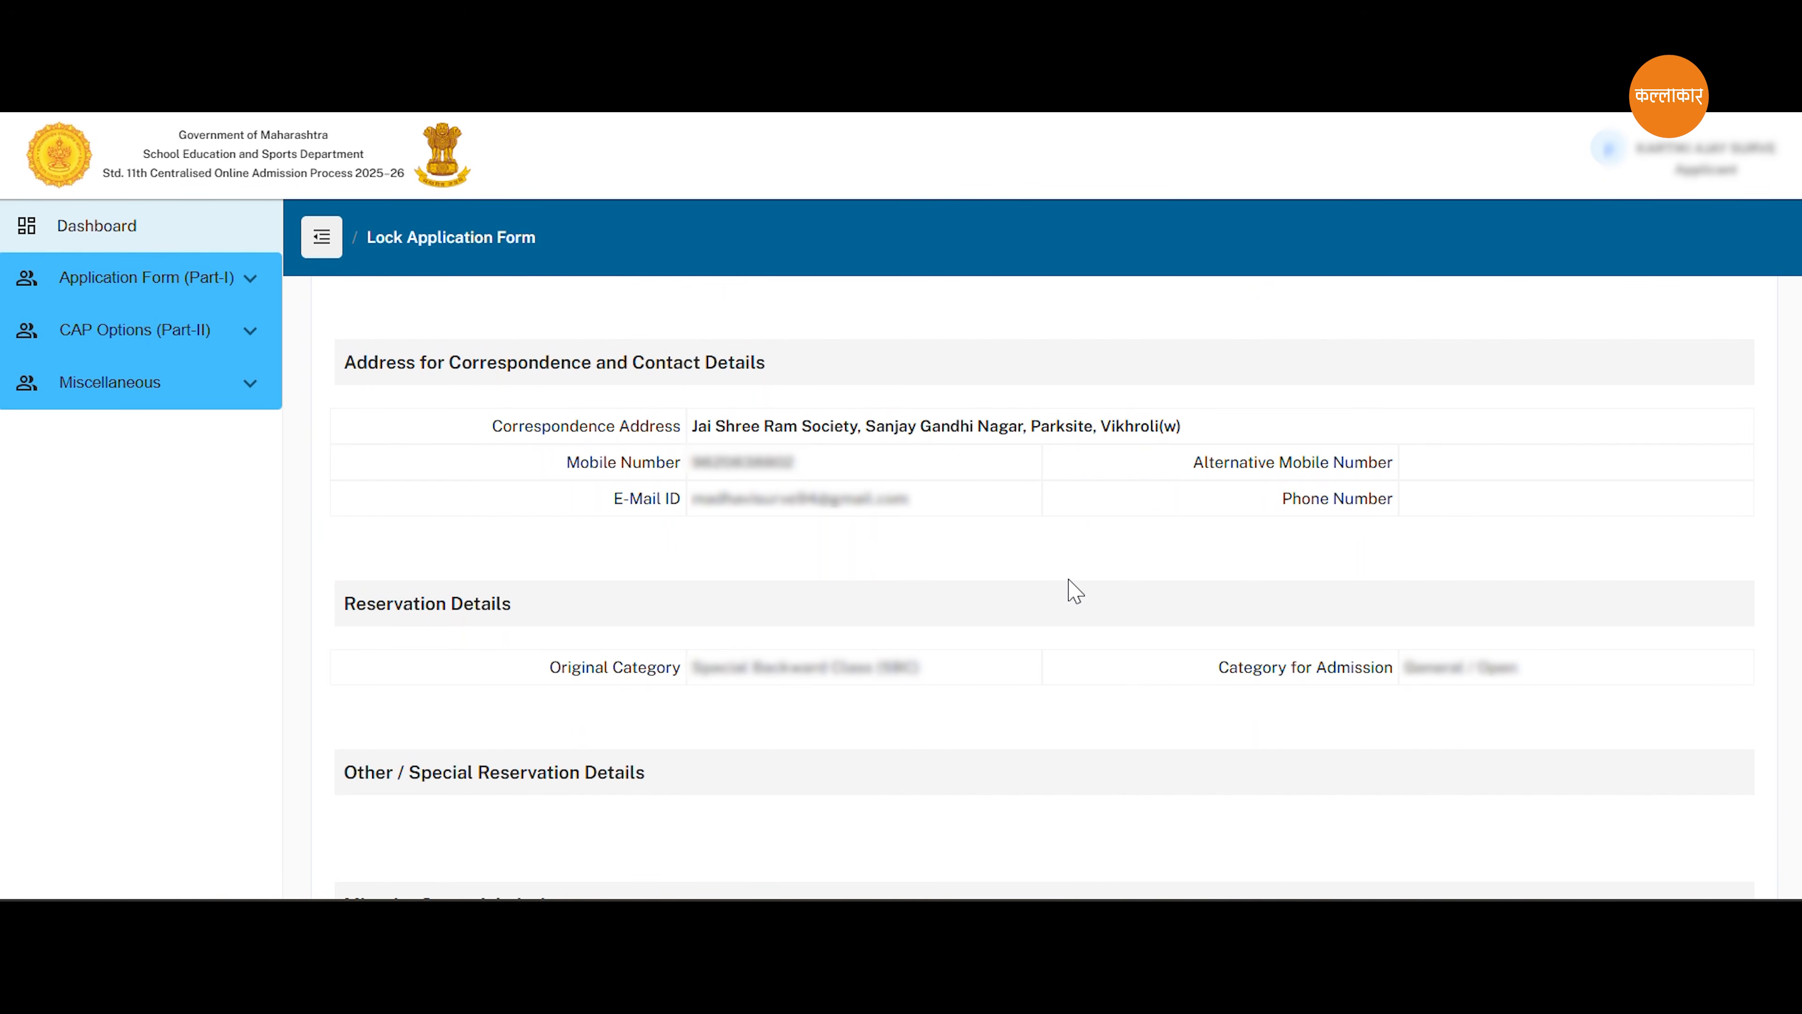
pyautogui.scroll(-4, 1074, 589)
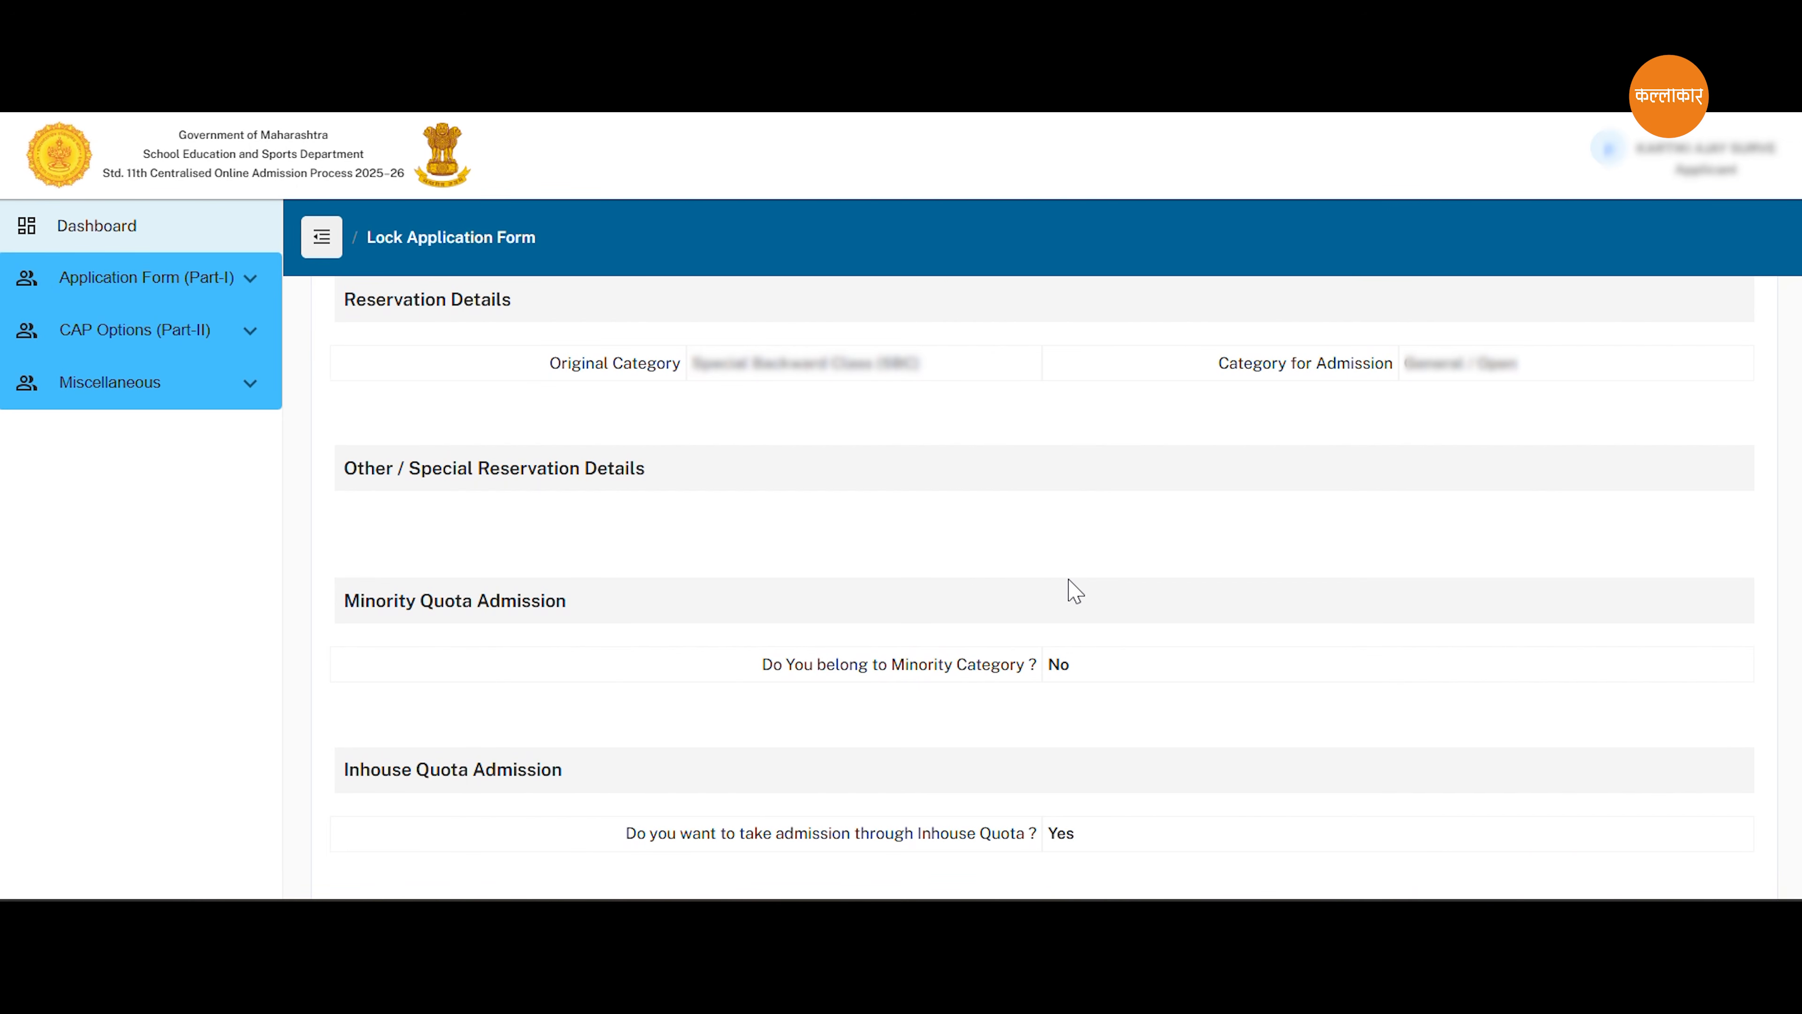
pyautogui.scroll(-6, 1084, 639)
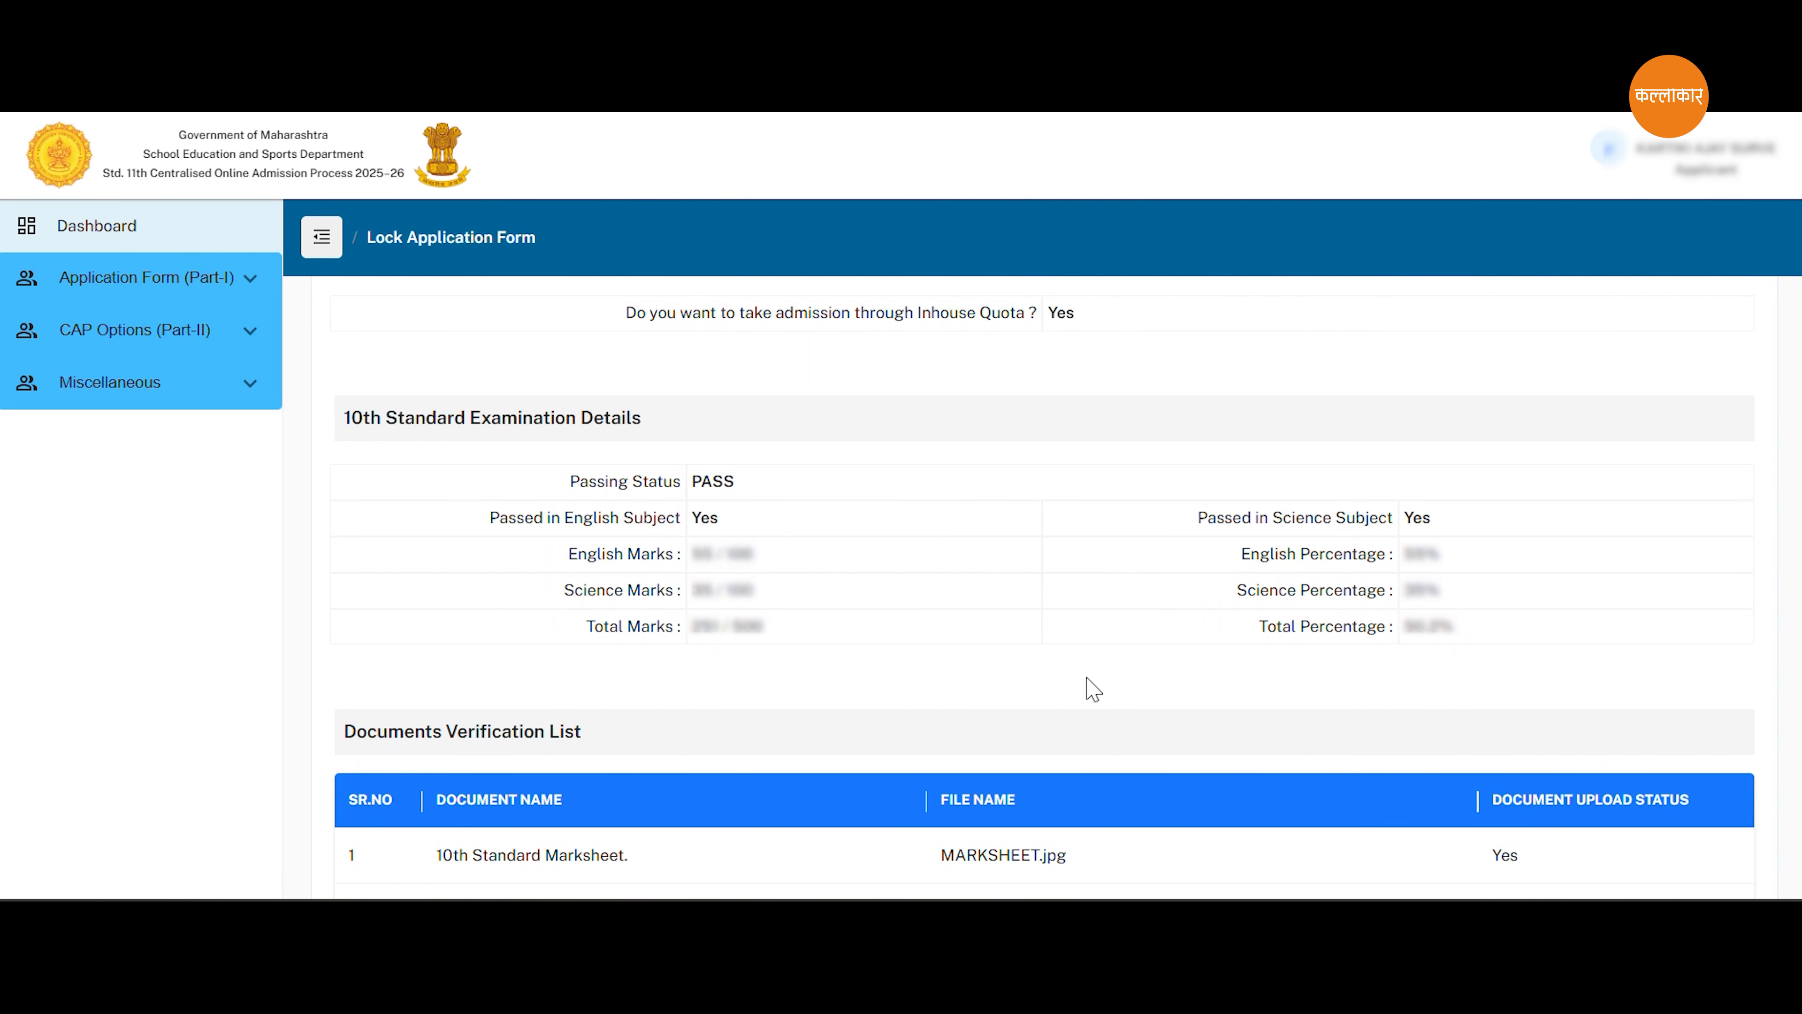
pyautogui.scroll(-4, 929, 690)
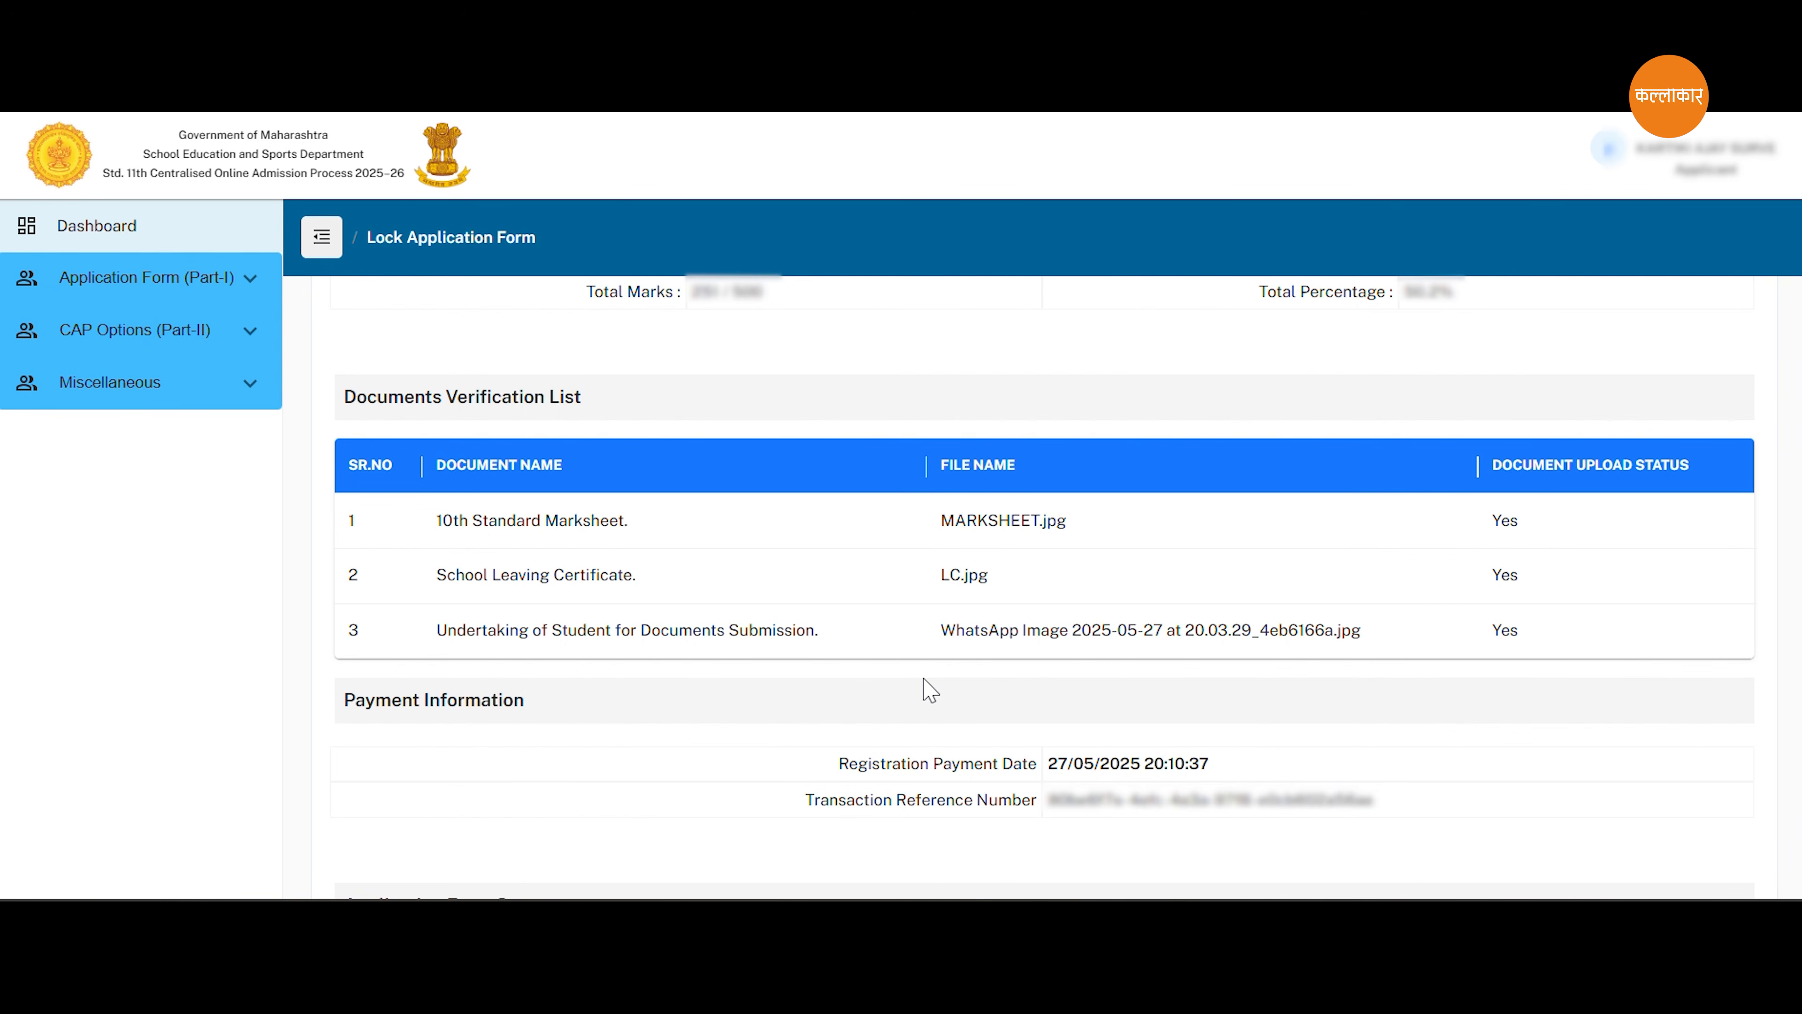
pyautogui.scroll(-4, 929, 690)
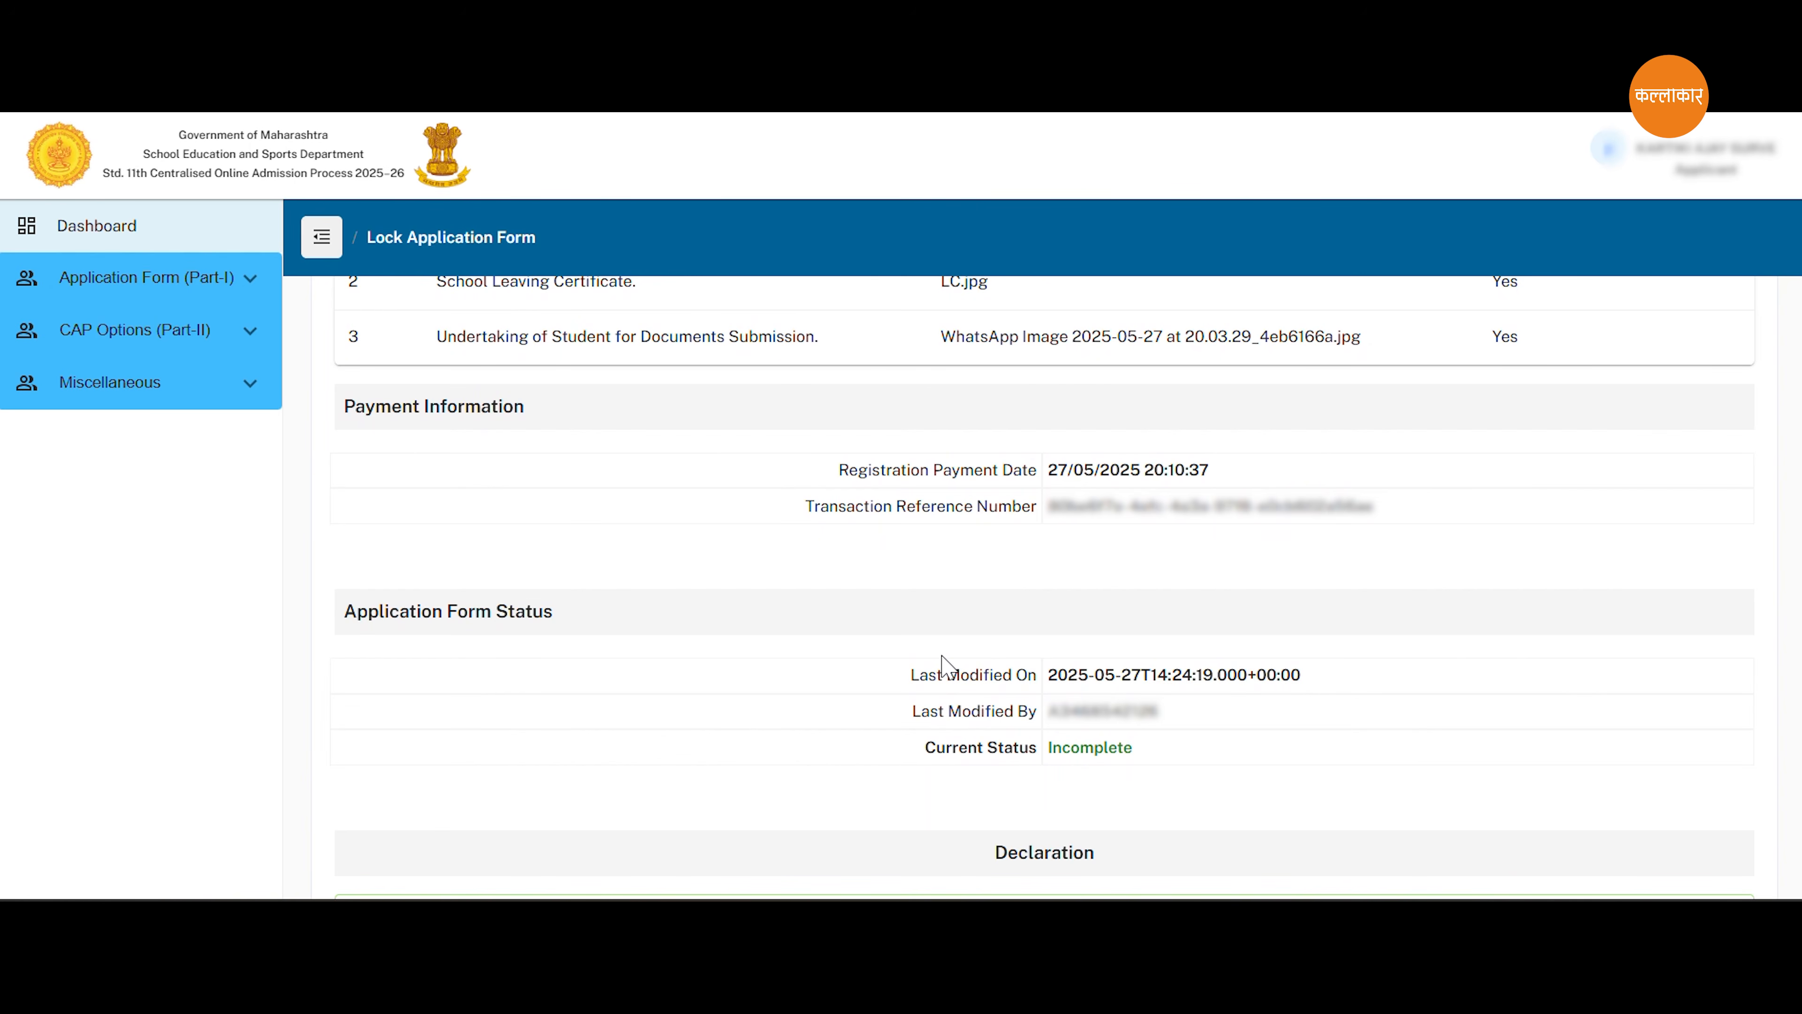
pyautogui.scroll(-3, 1064, 624)
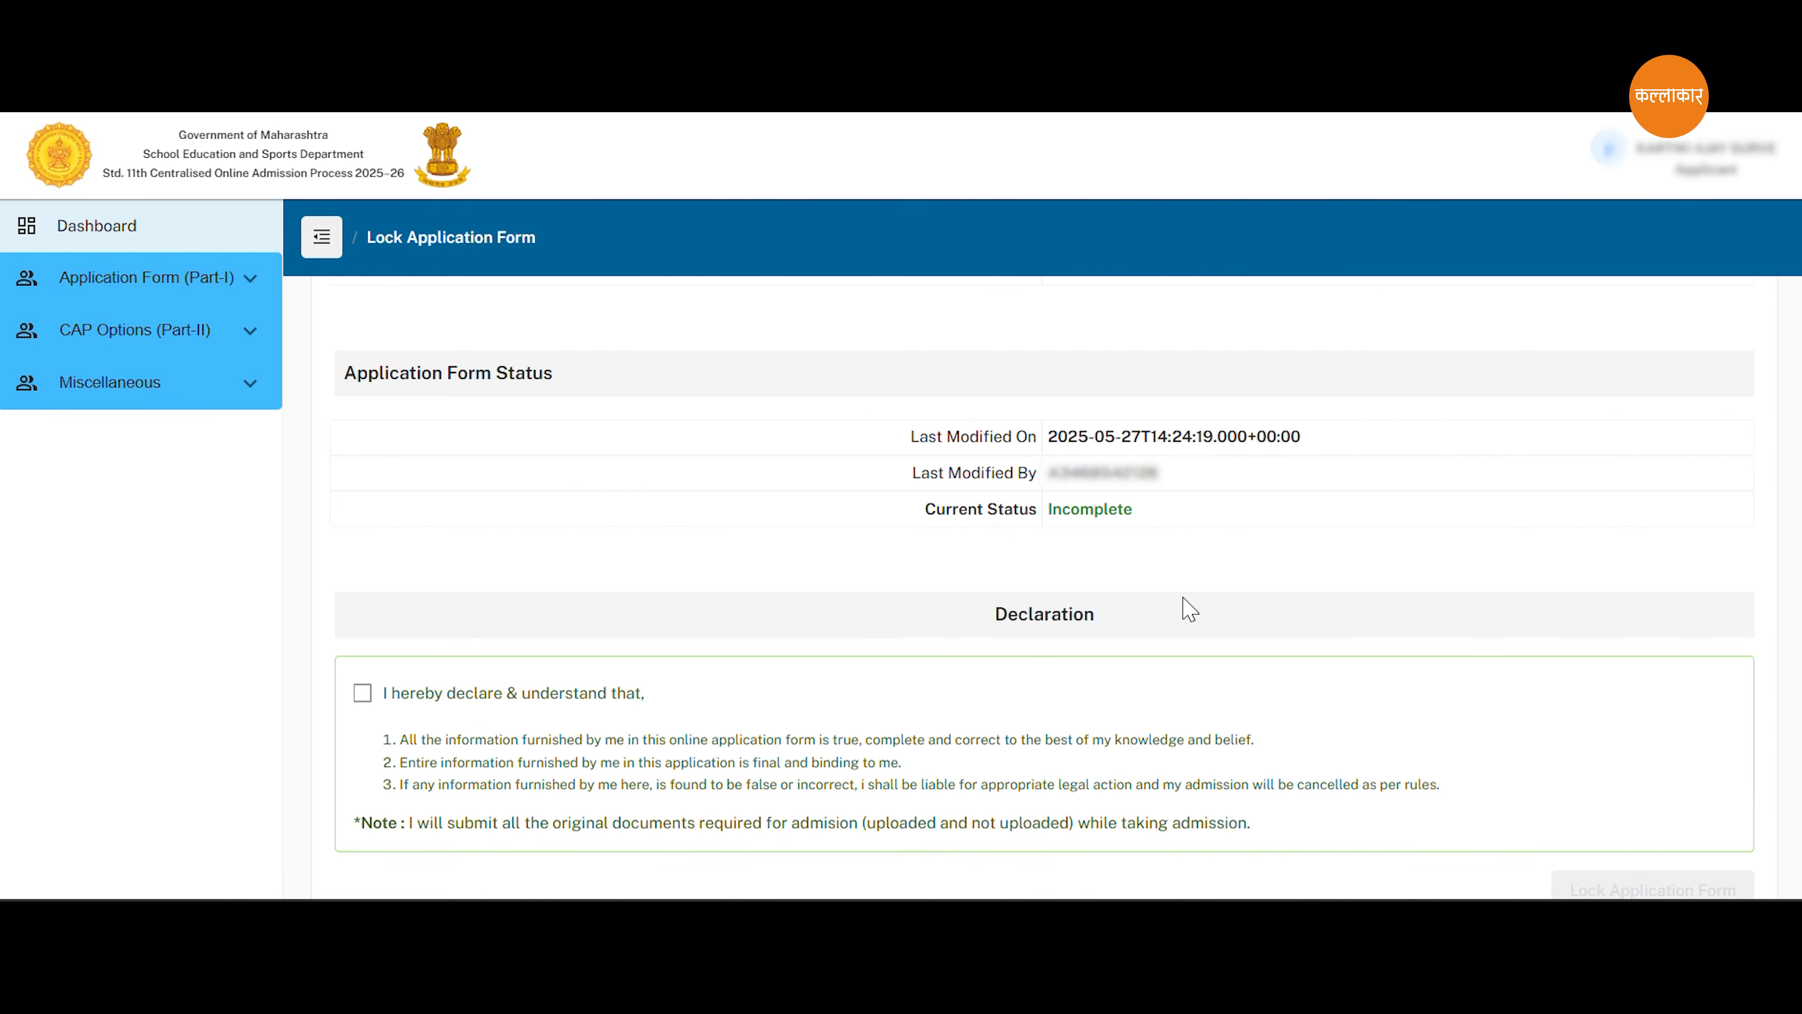
pyautogui.scroll(-1, 1190, 610)
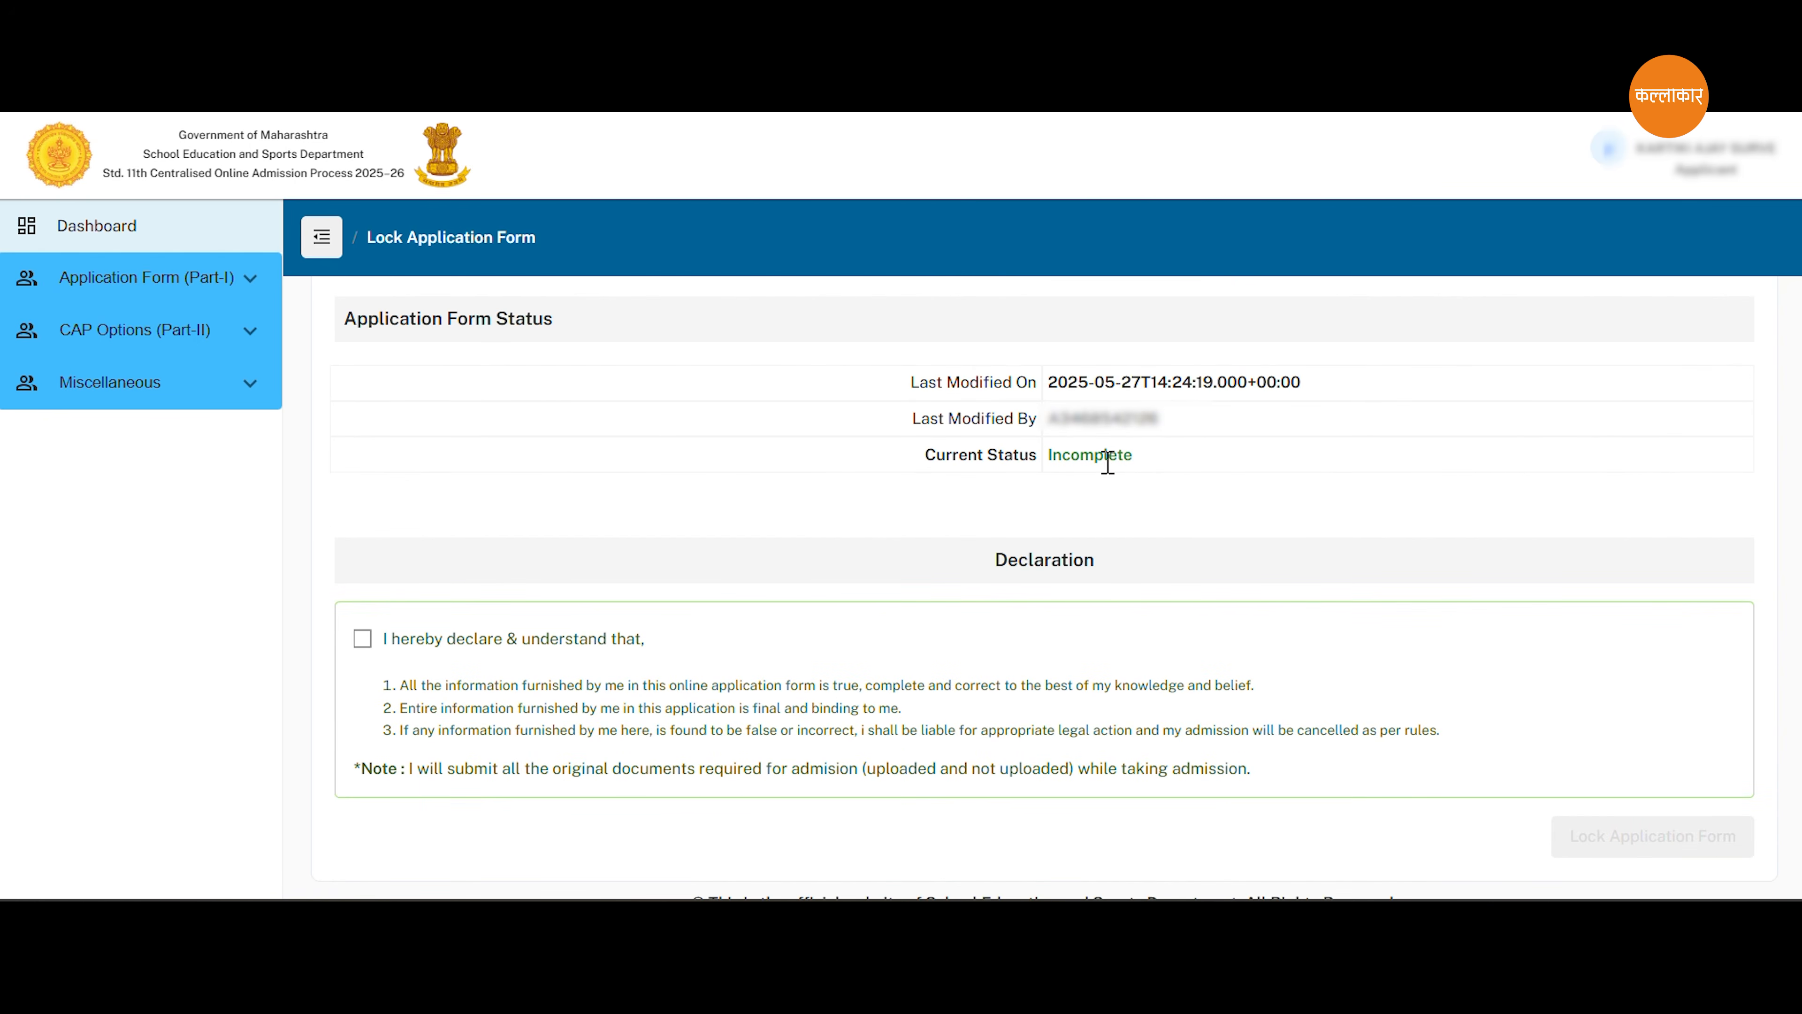
# Accept the declaration and lock the application form, then check its Current Status.
pyautogui.click(363, 640)
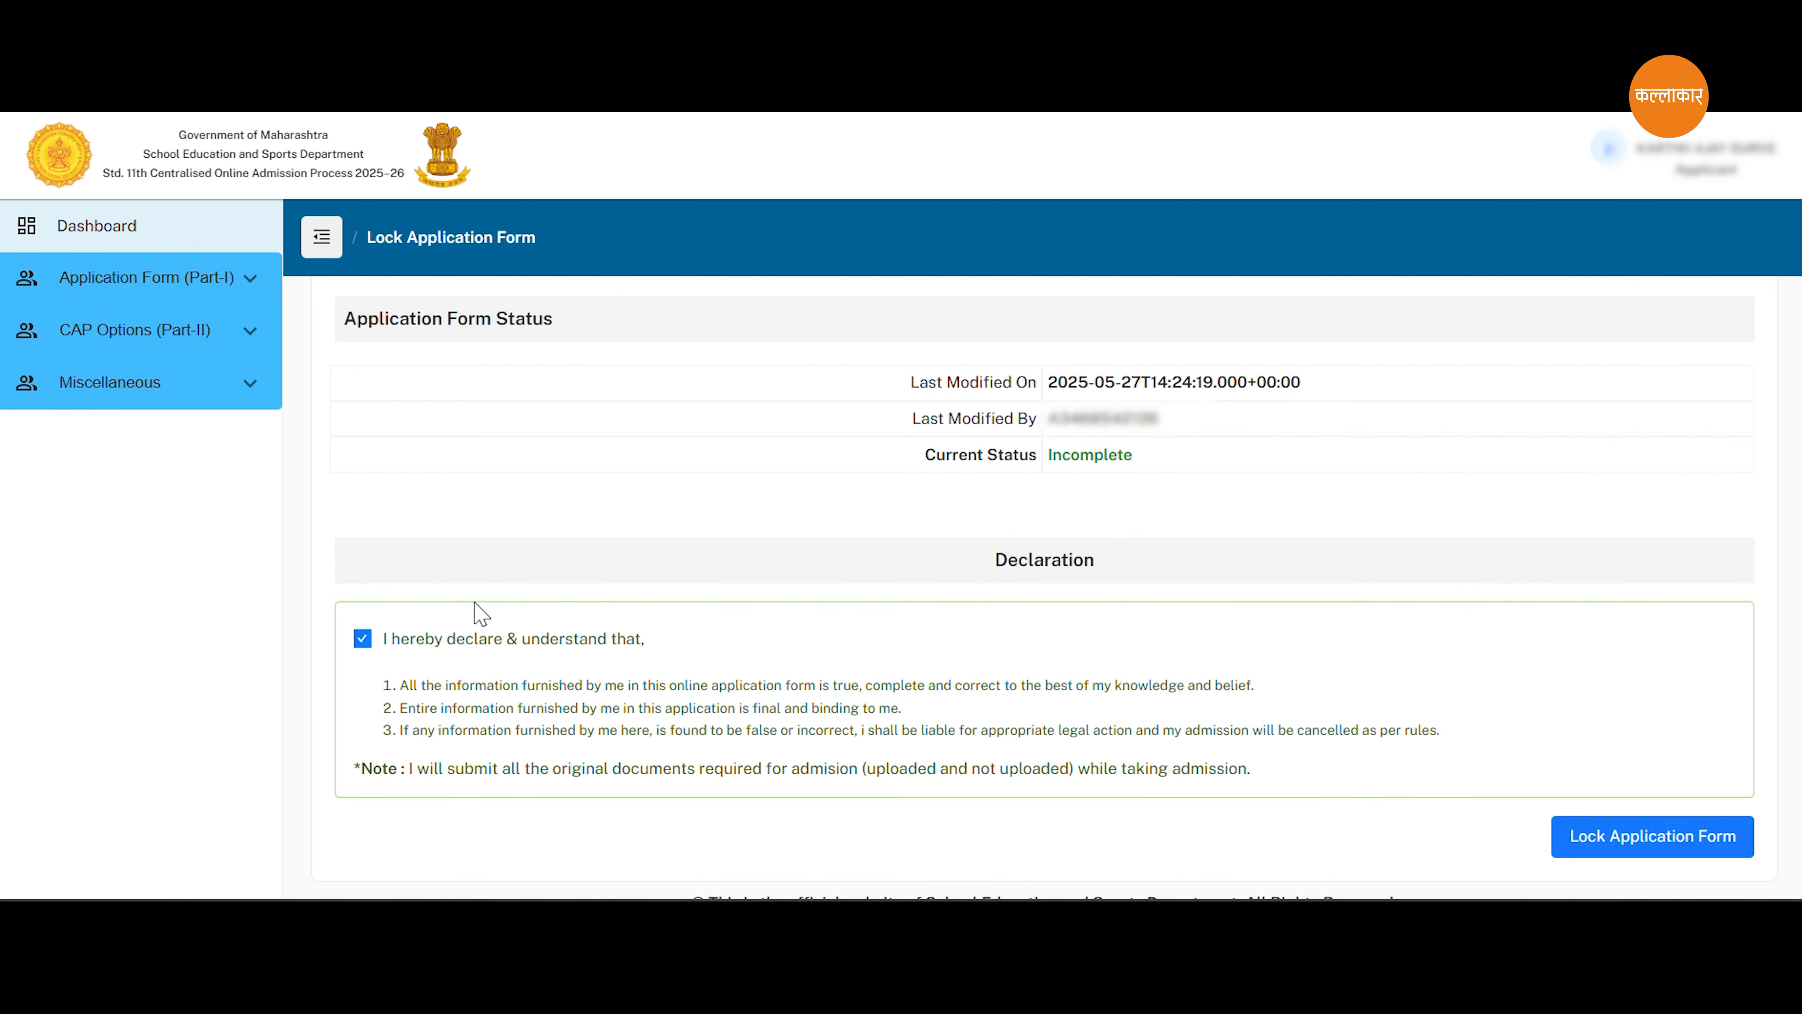
pyautogui.click(1632, 837)
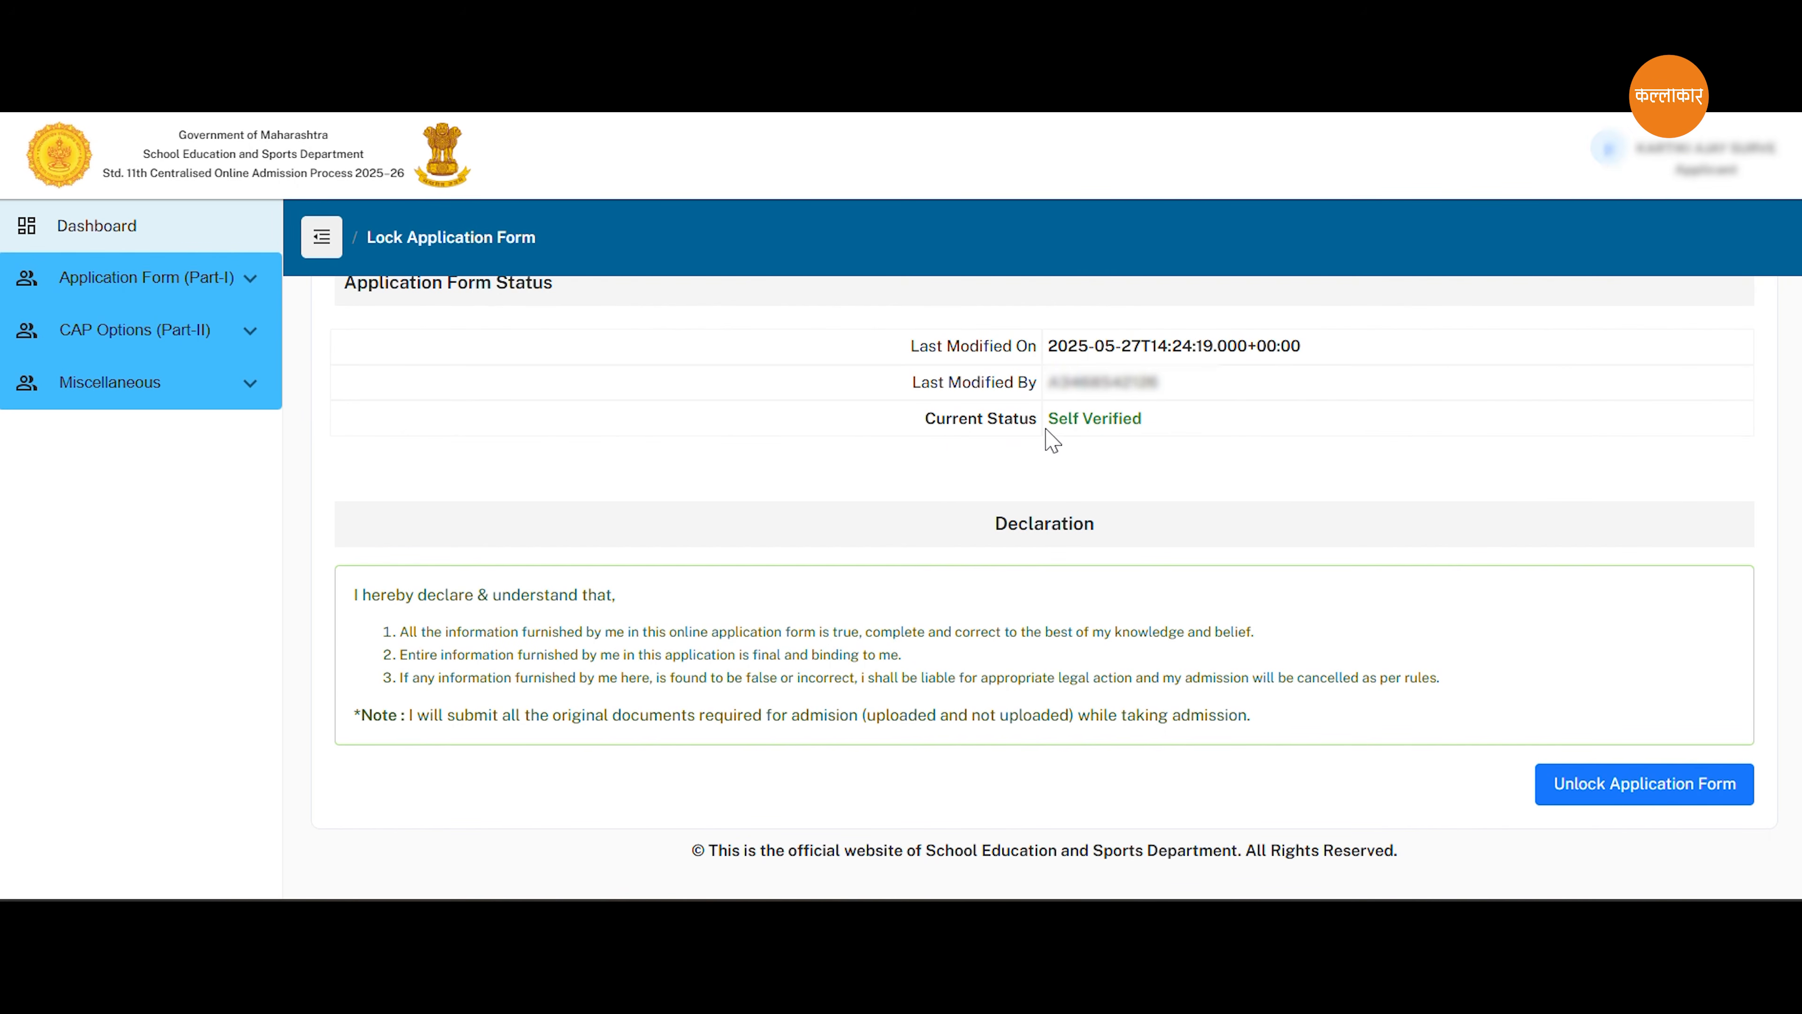
pyautogui.moveTo(1050, 419); pyautogui.dragTo(1174, 426)
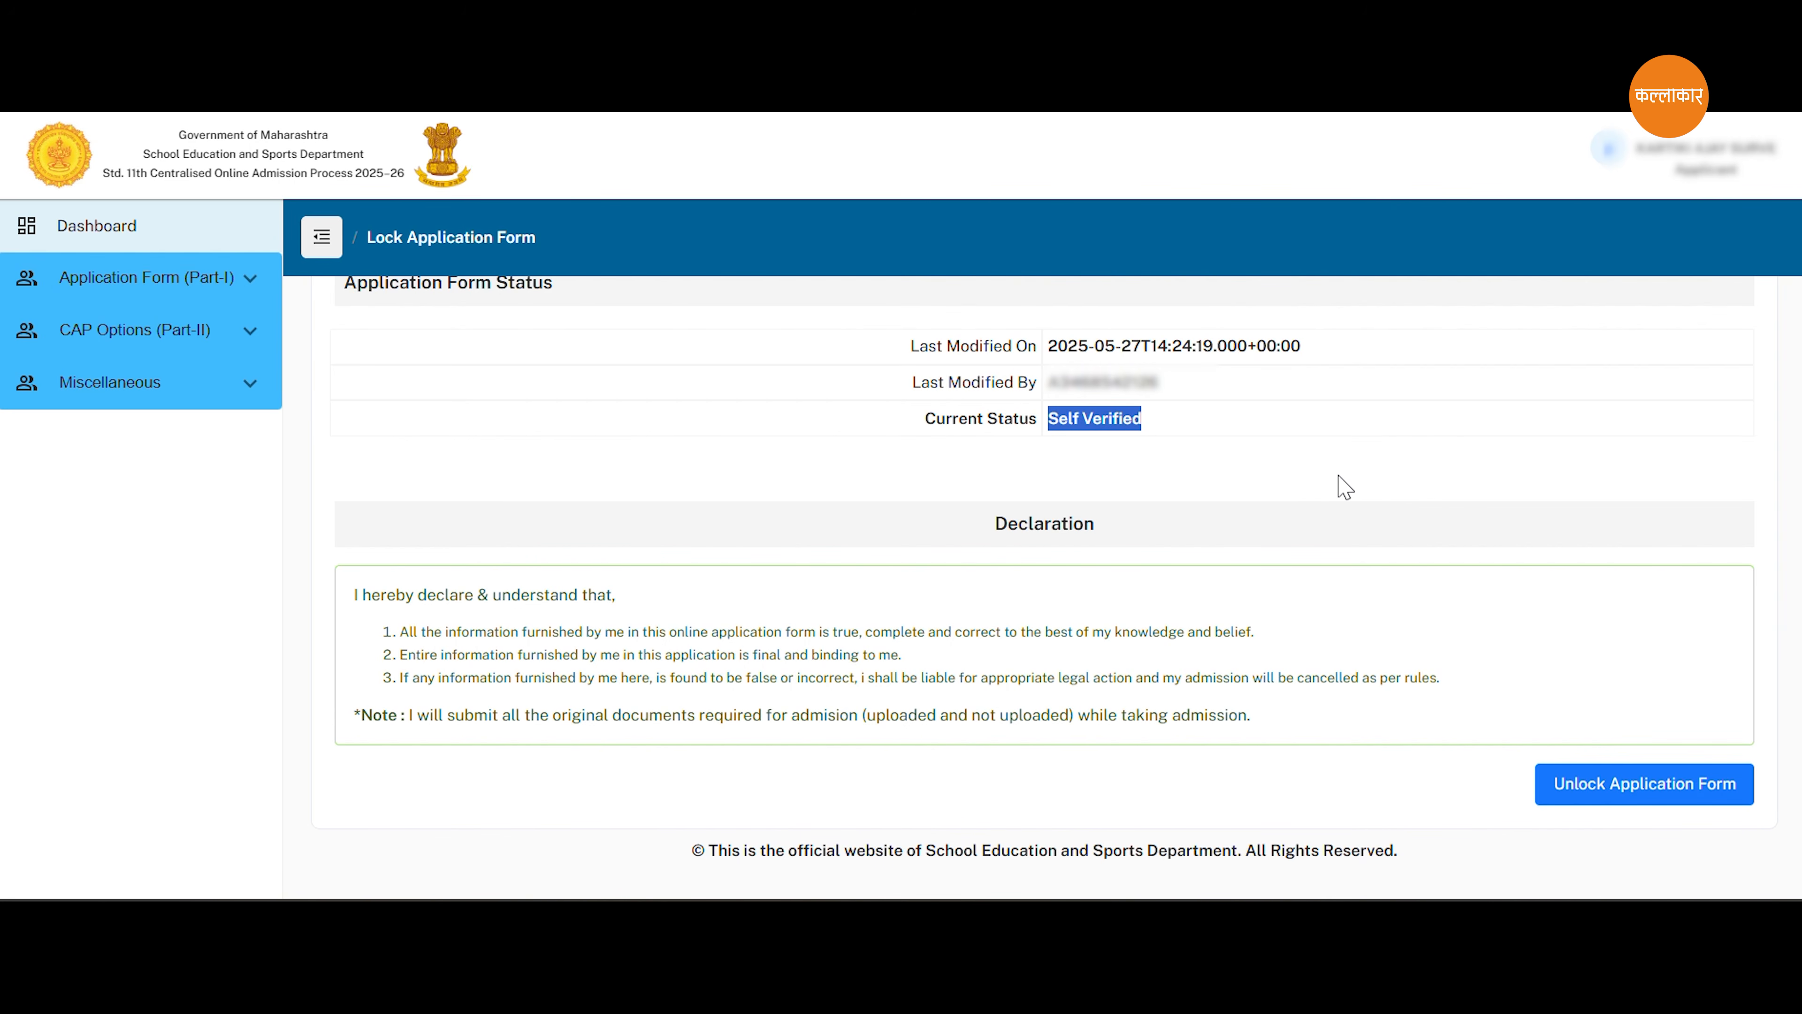
pyautogui.scroll(1, 1214, 615)
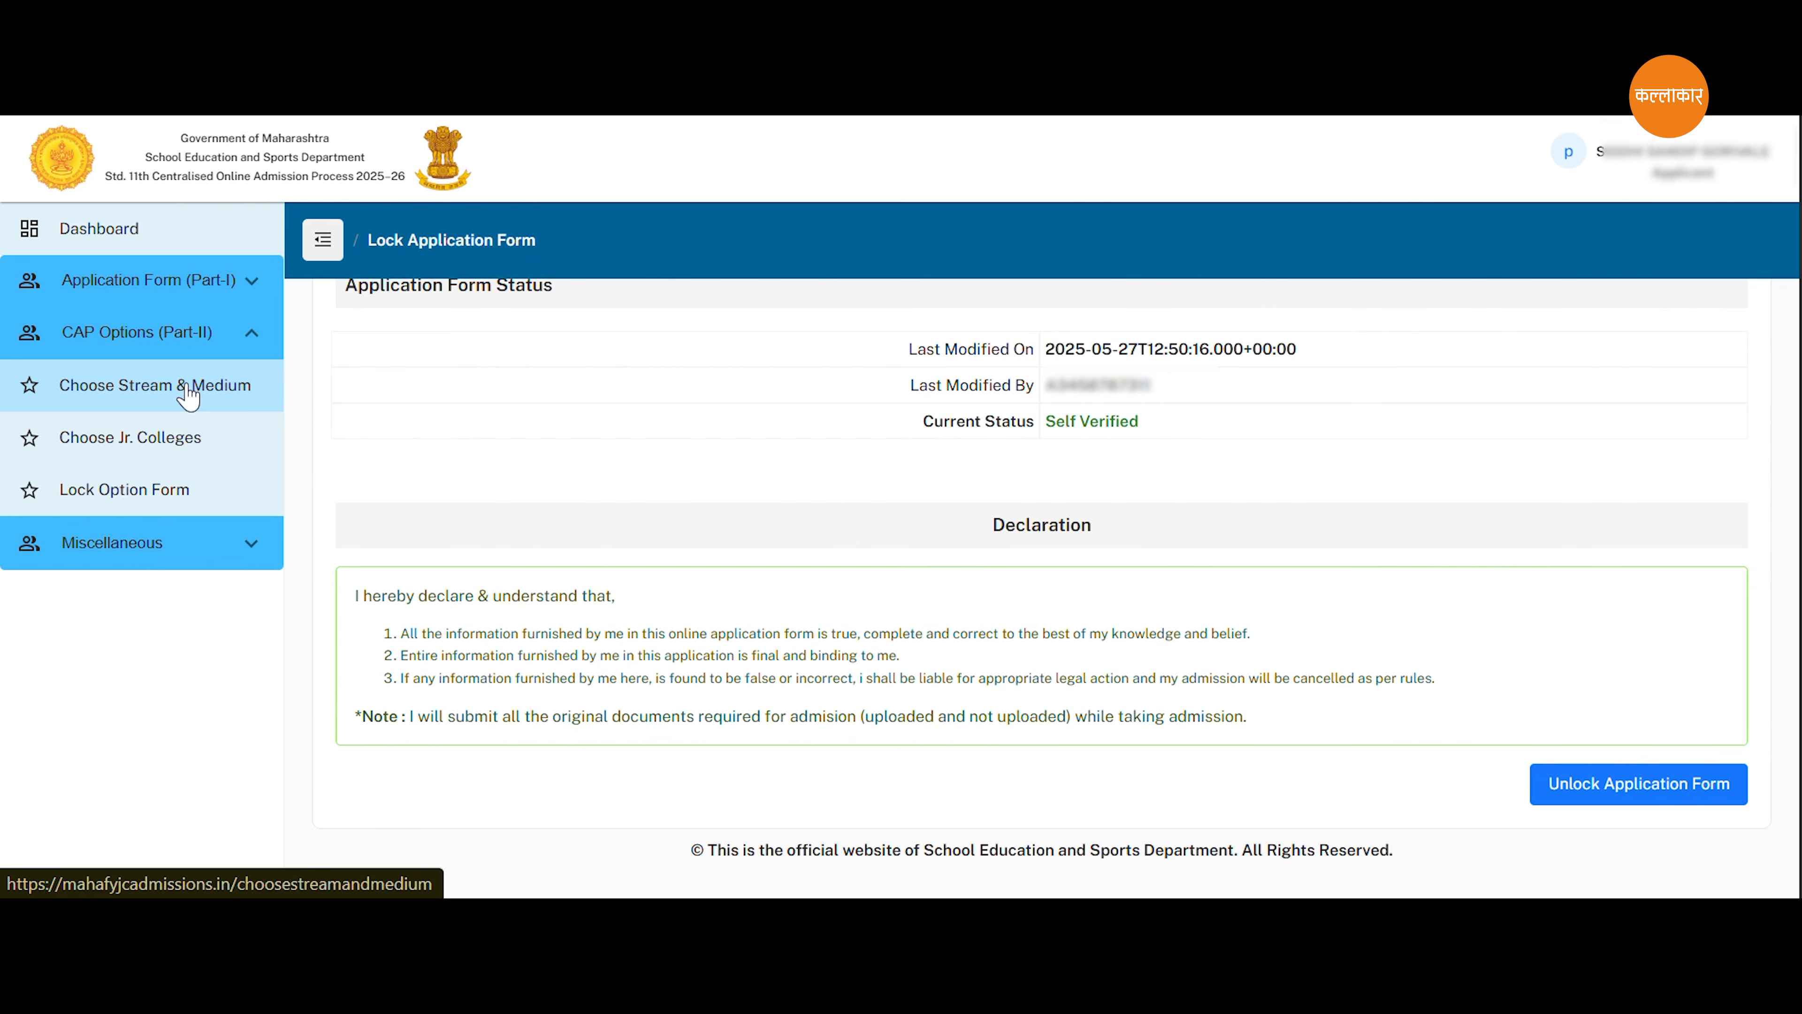
# In Choose Stream & Medium, select the Commerce stream and English medium, accept the preference reset and save.
pyautogui.click(156, 392)
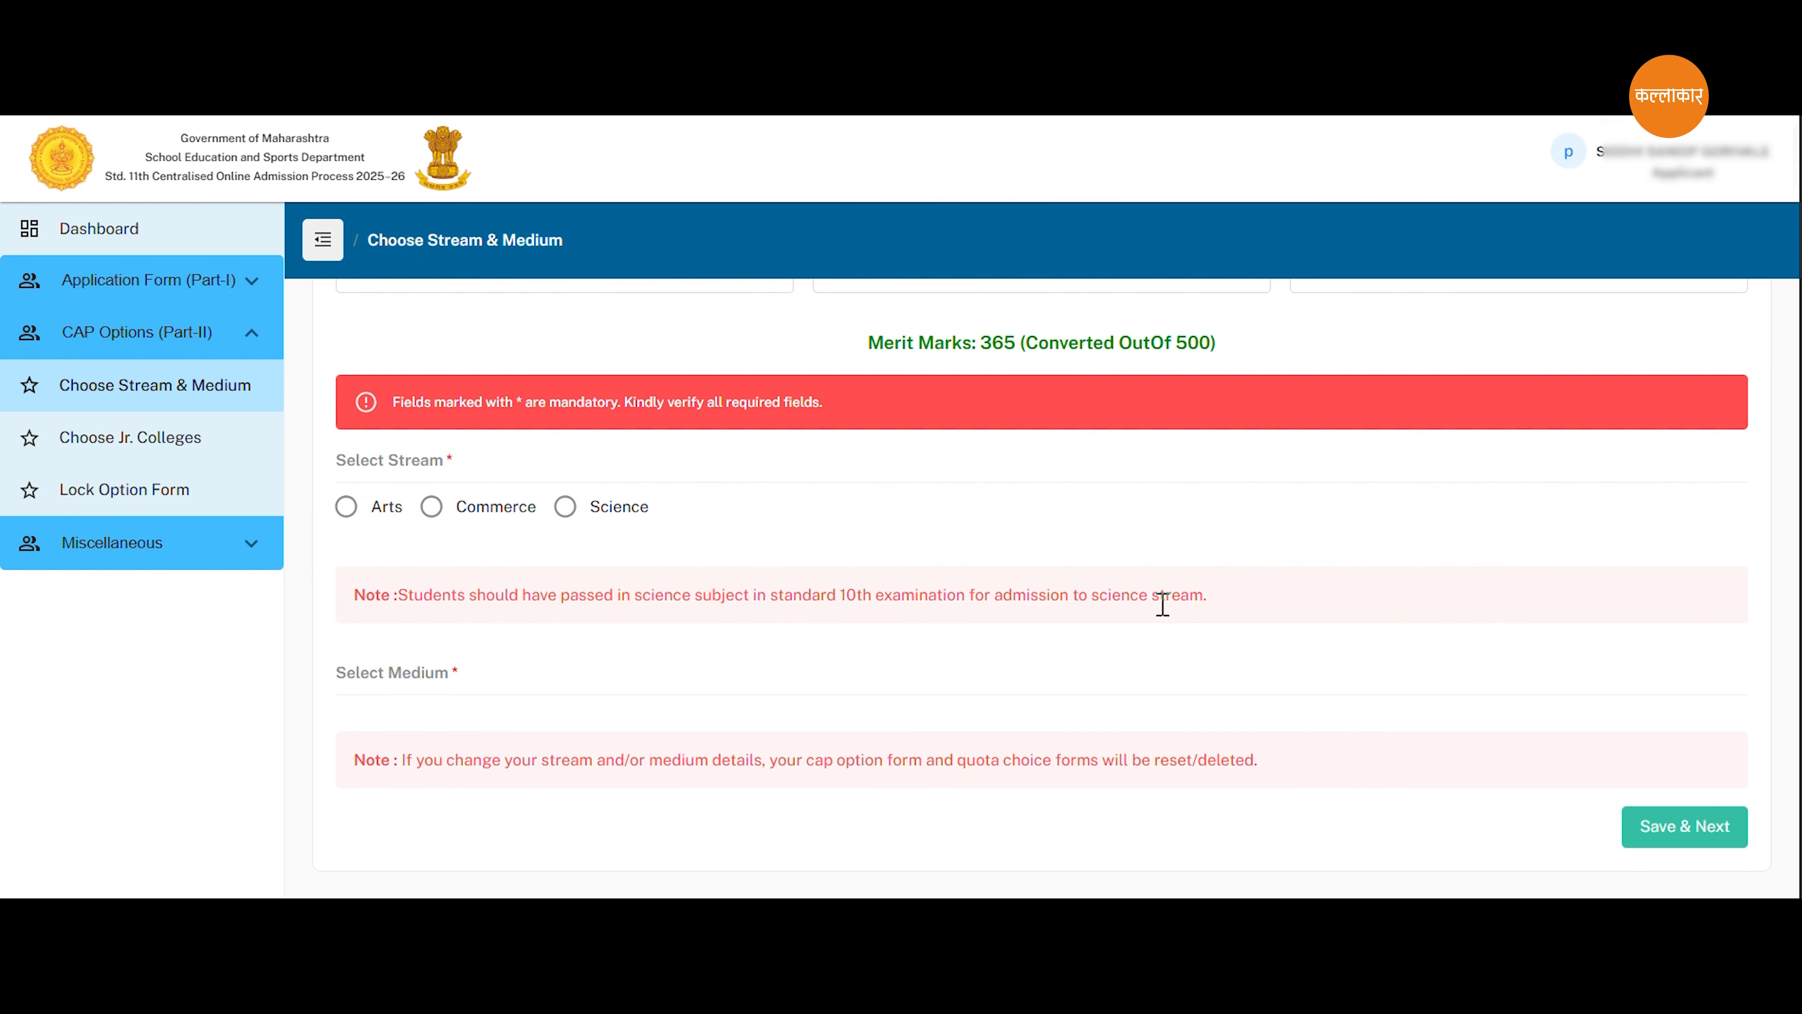
pyautogui.click(431, 507)
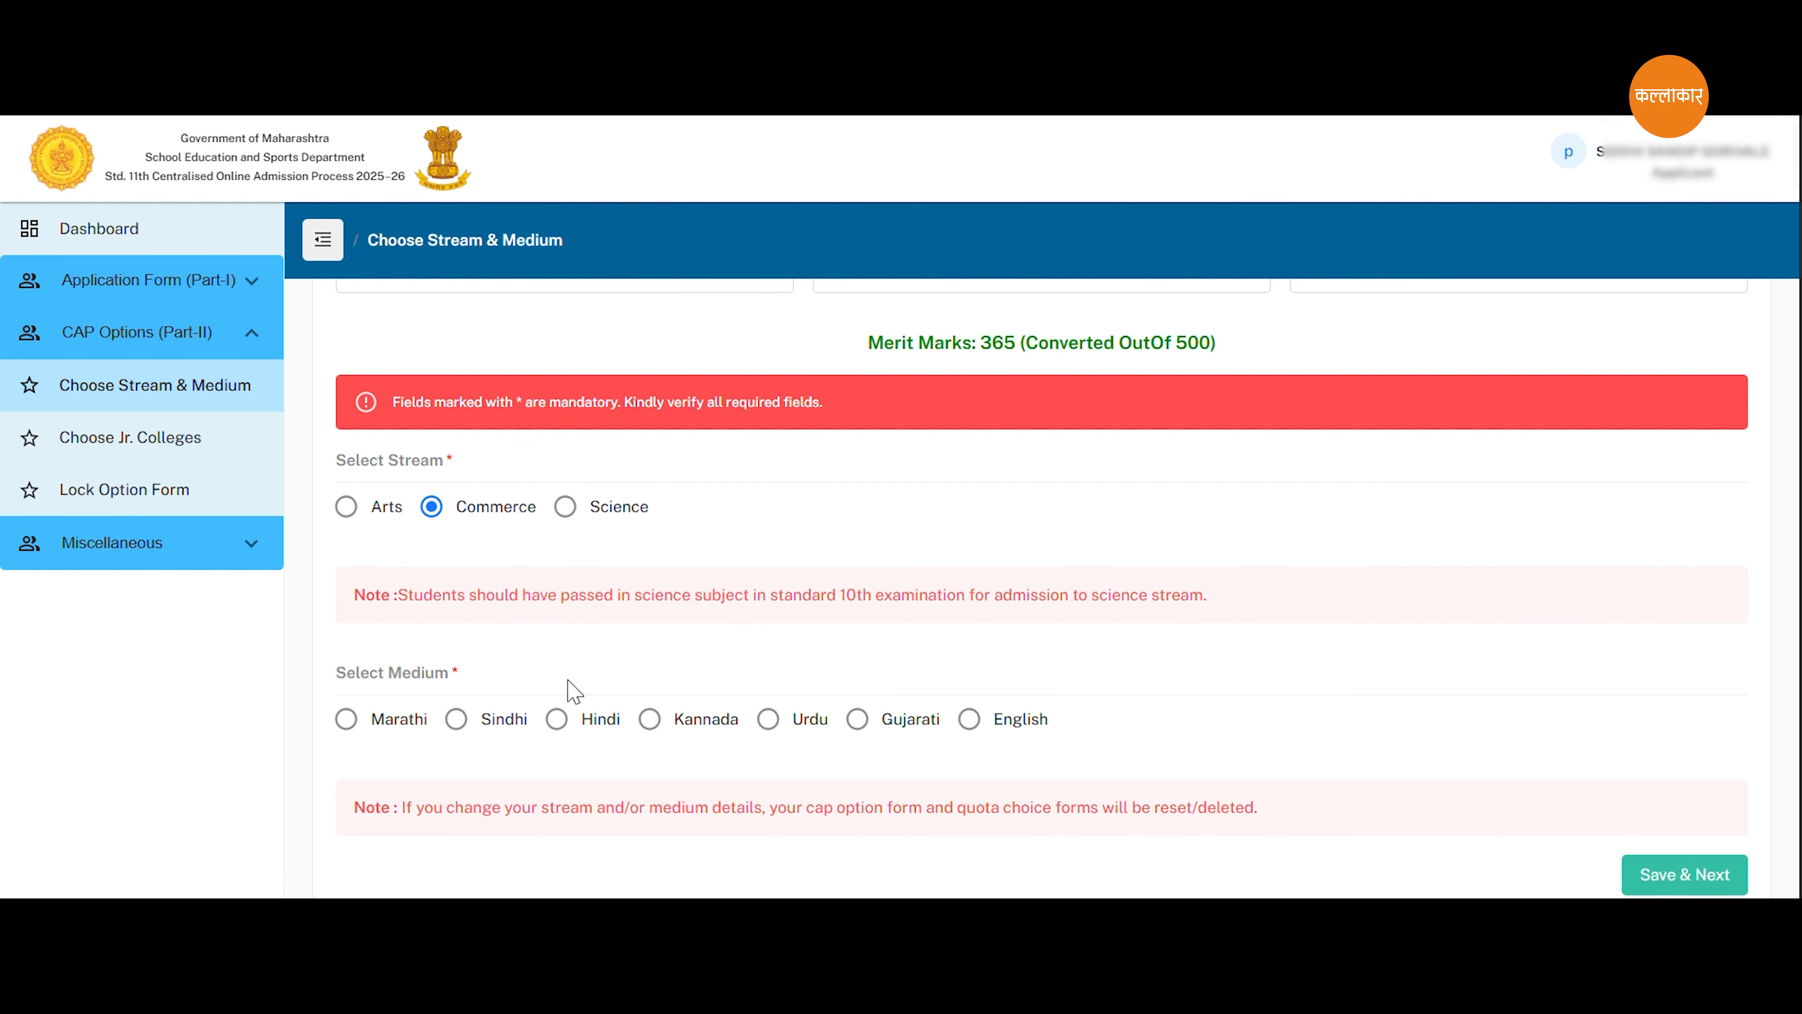
pyautogui.click(970, 719)
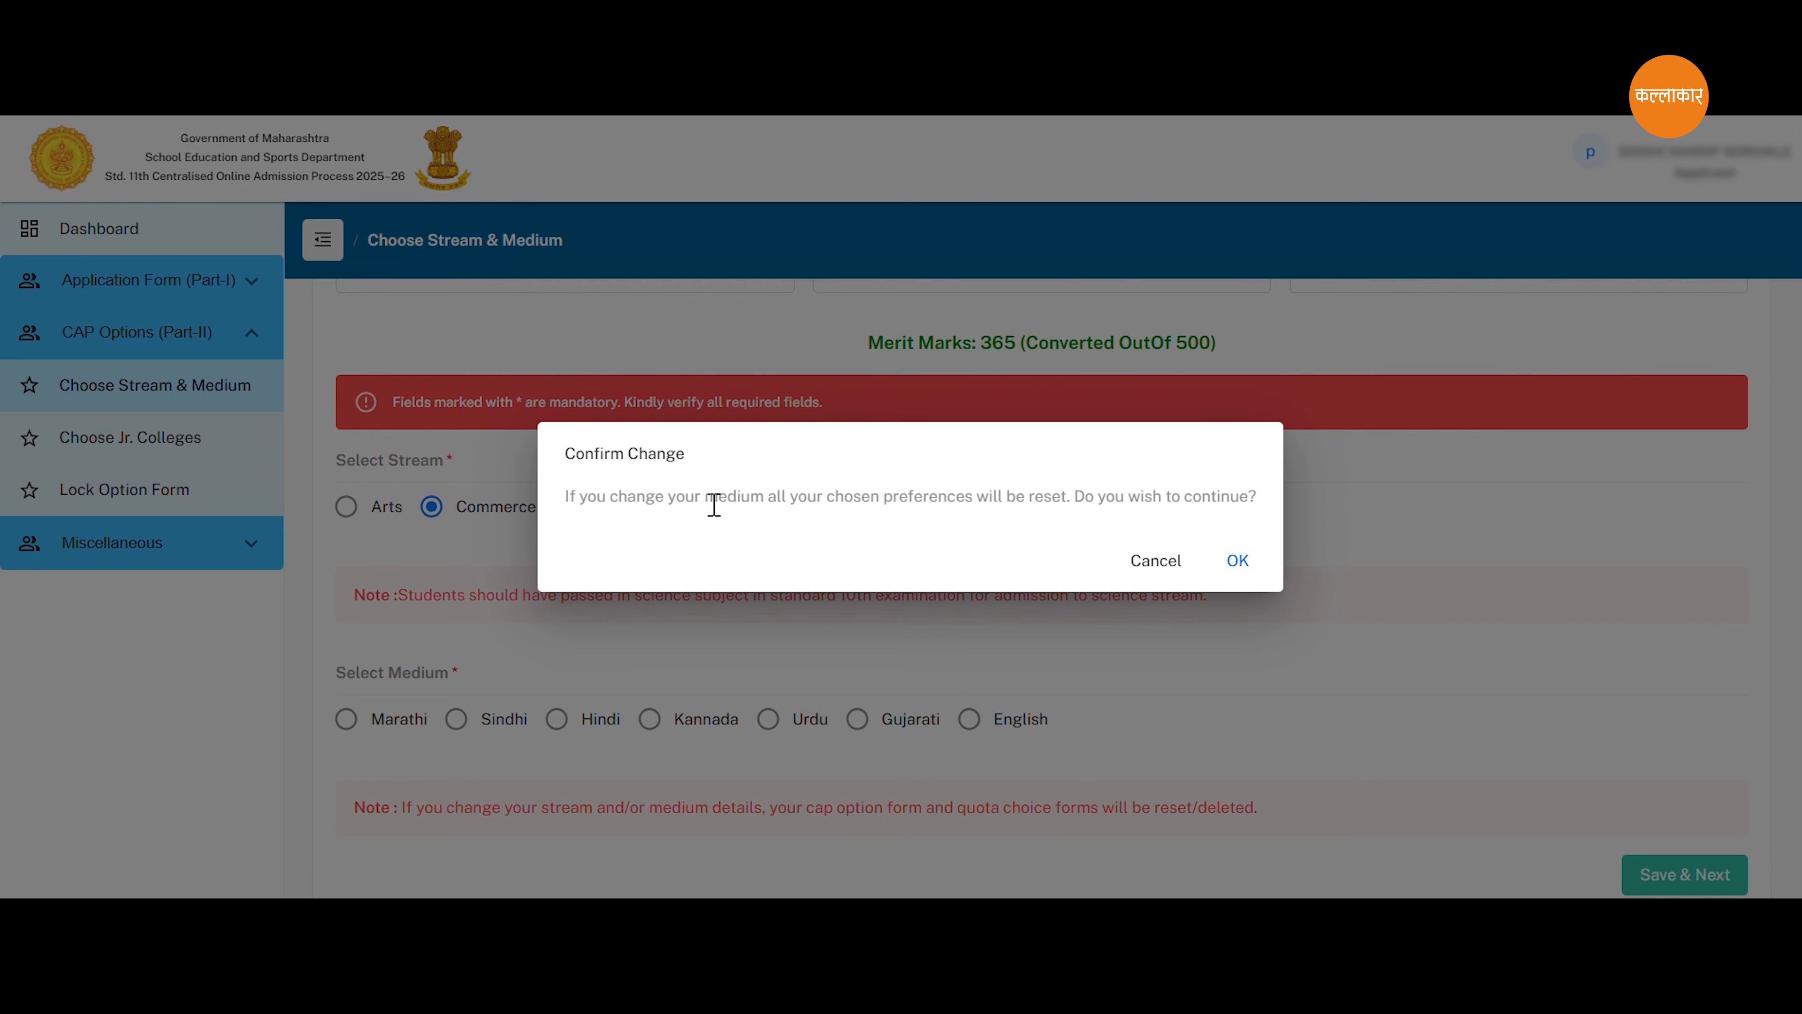
pyautogui.click(1234, 561)
pyautogui.click(1660, 834)
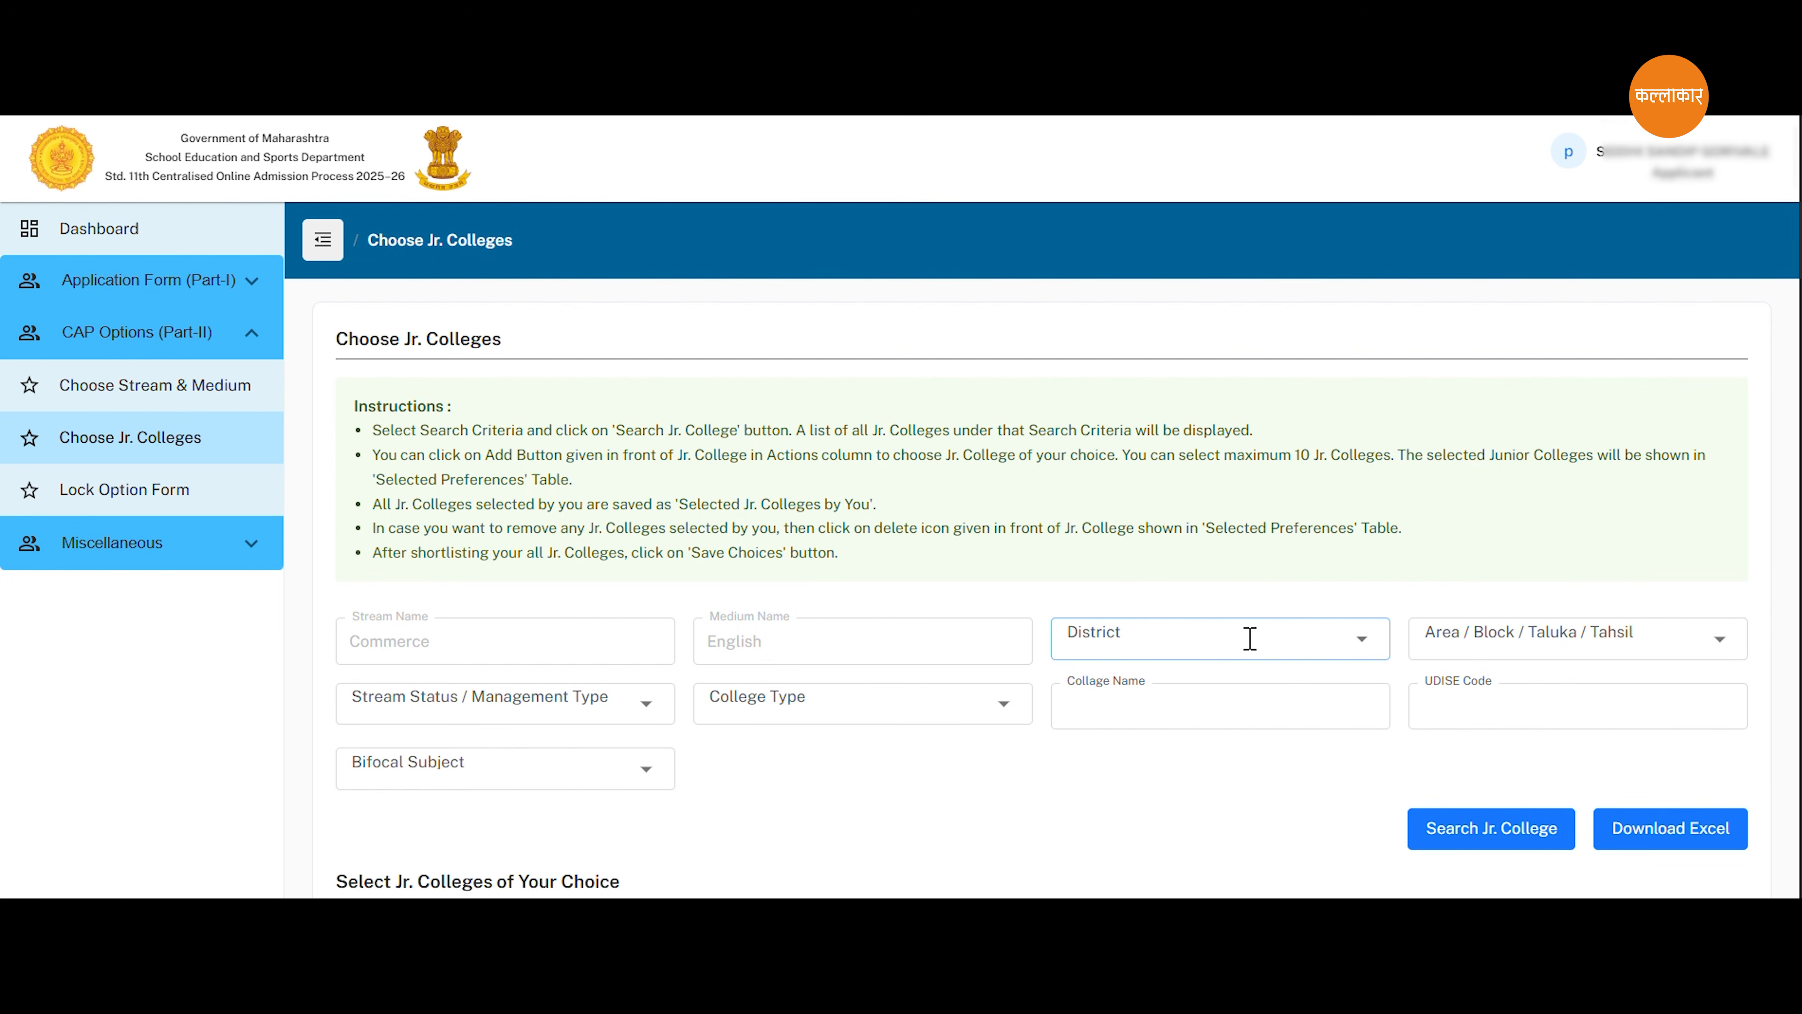
# Set the college search criteria to the MUMBAI CITY/SUBURBAN district and the MUMBAI_DYD_URC3 (GHATKOPAR) (272303) area.
pyautogui.click(1362, 639)
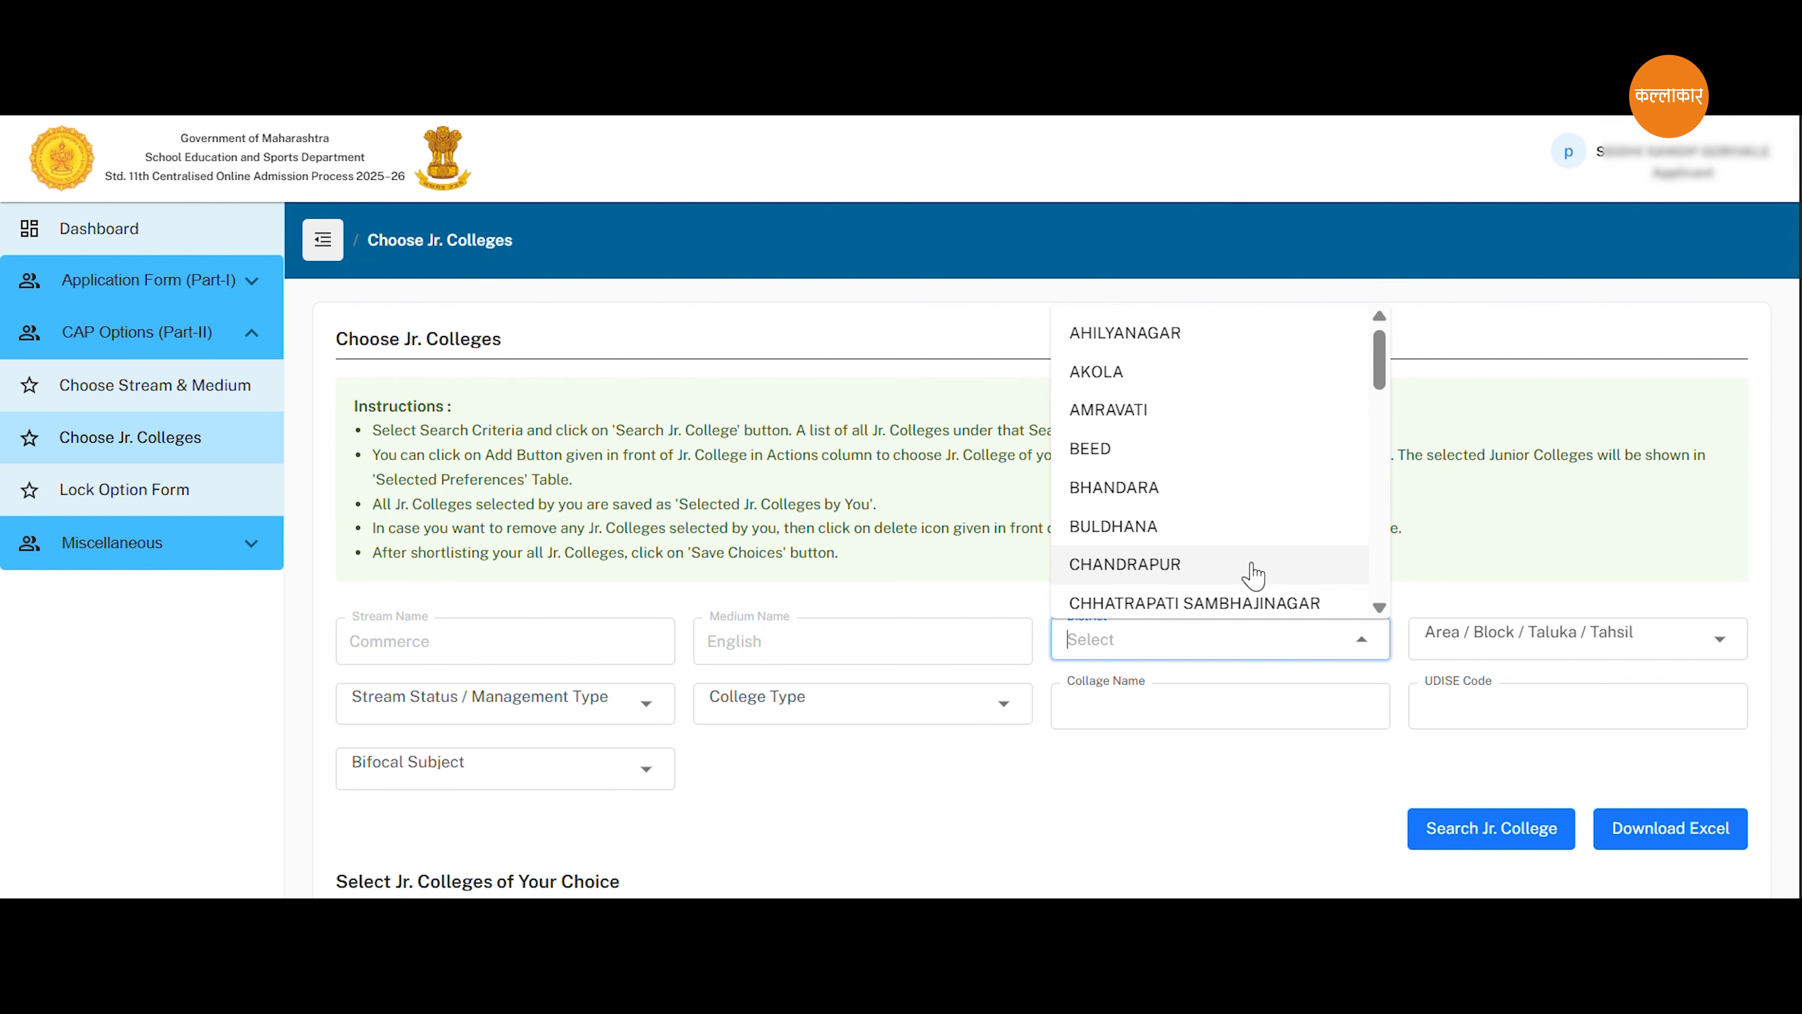
pyautogui.scroll(-3, 1254, 575)
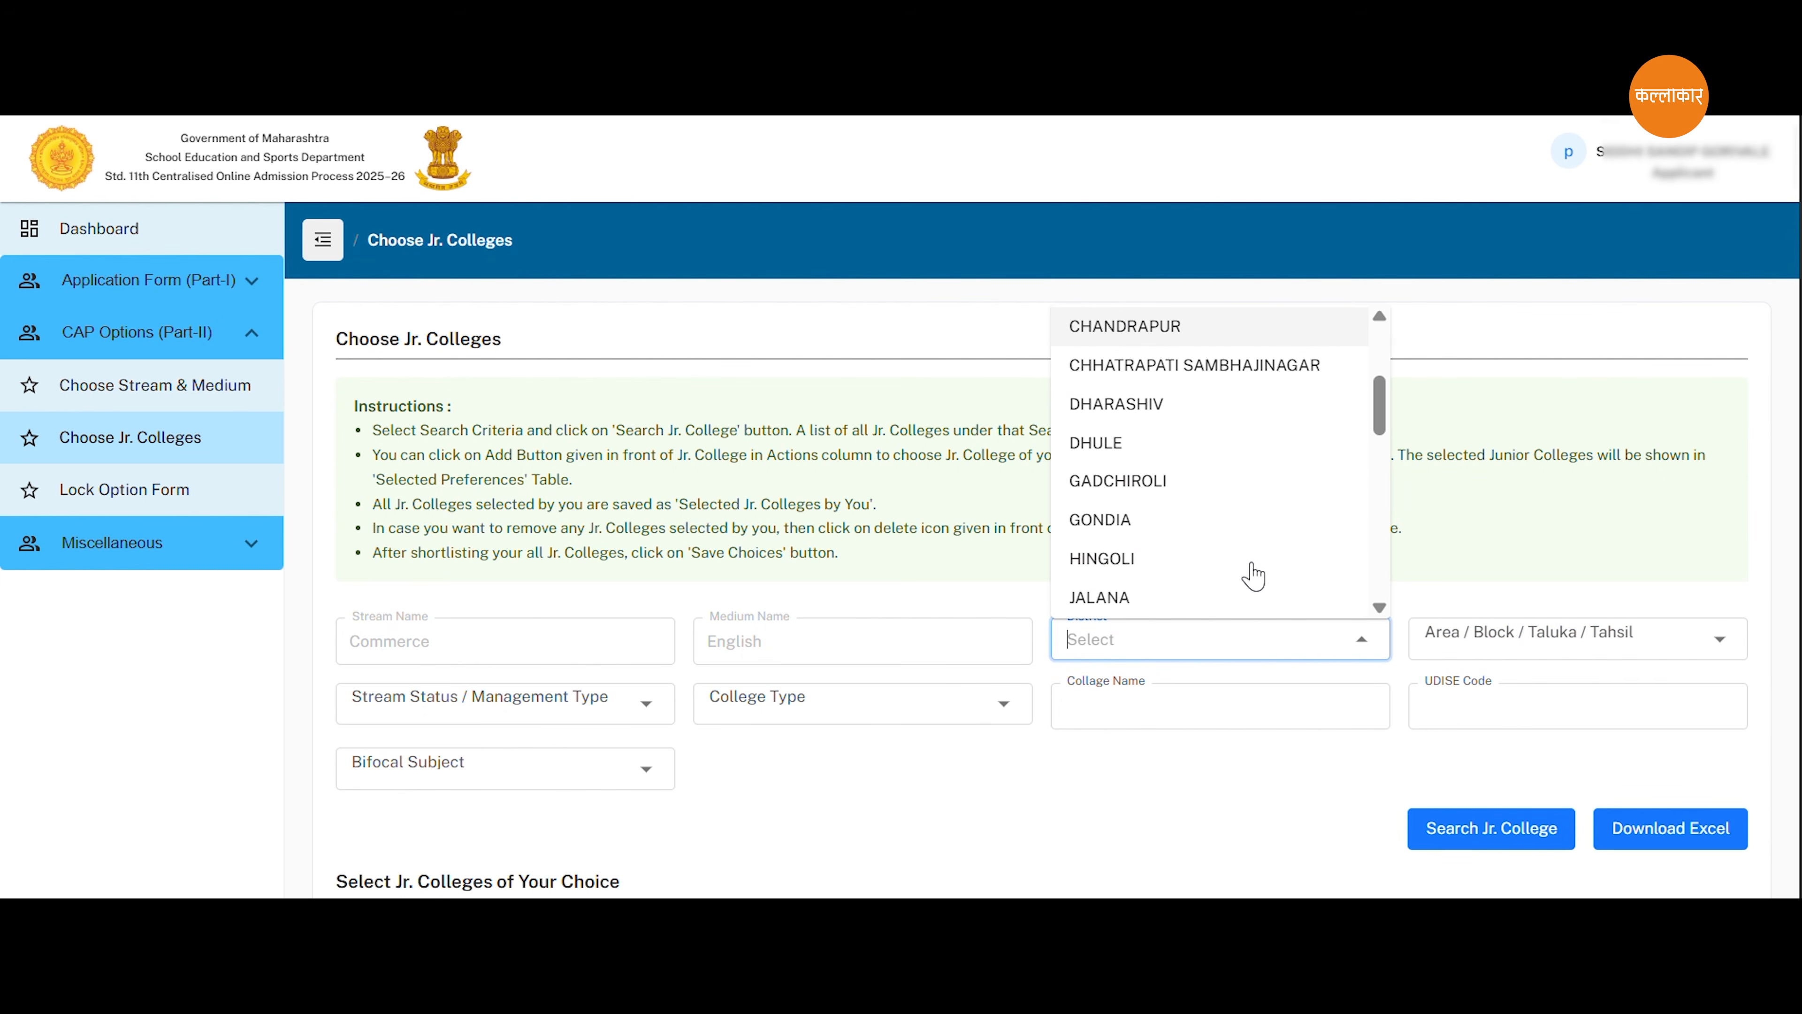
pyautogui.scroll(-3, 1253, 575)
pyautogui.click(1212, 511)
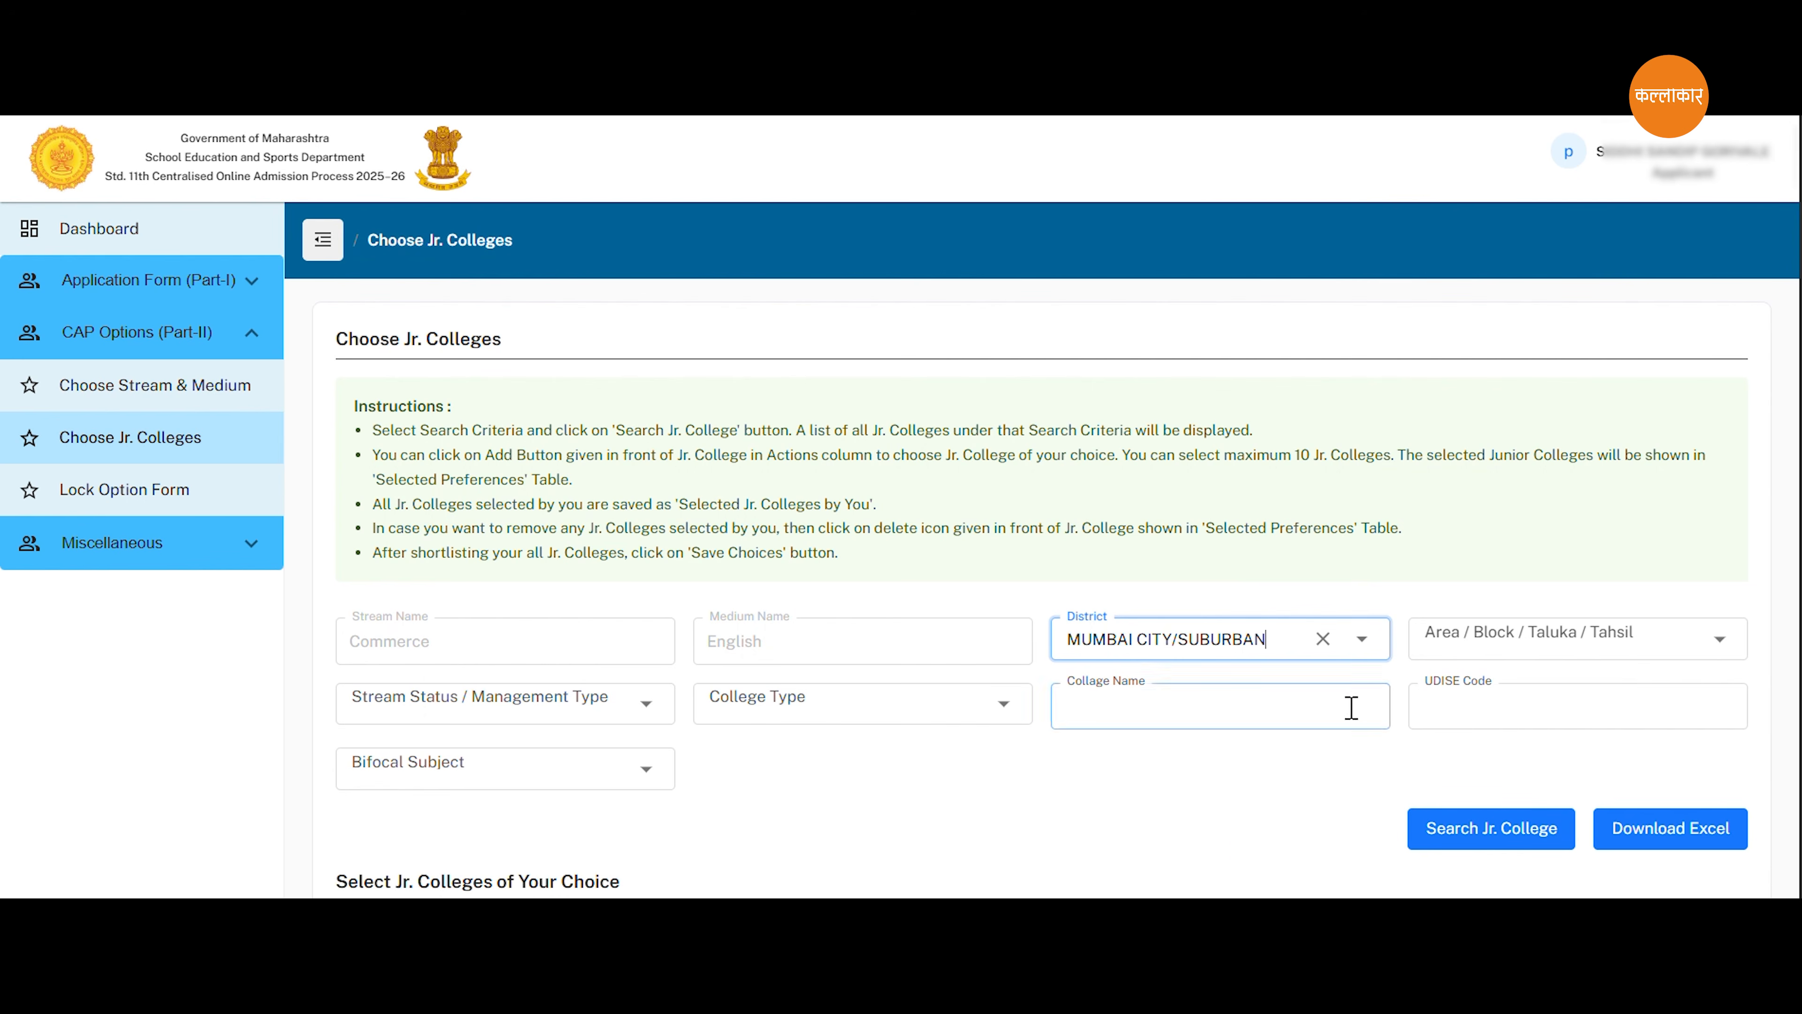
pyautogui.click(1717, 640)
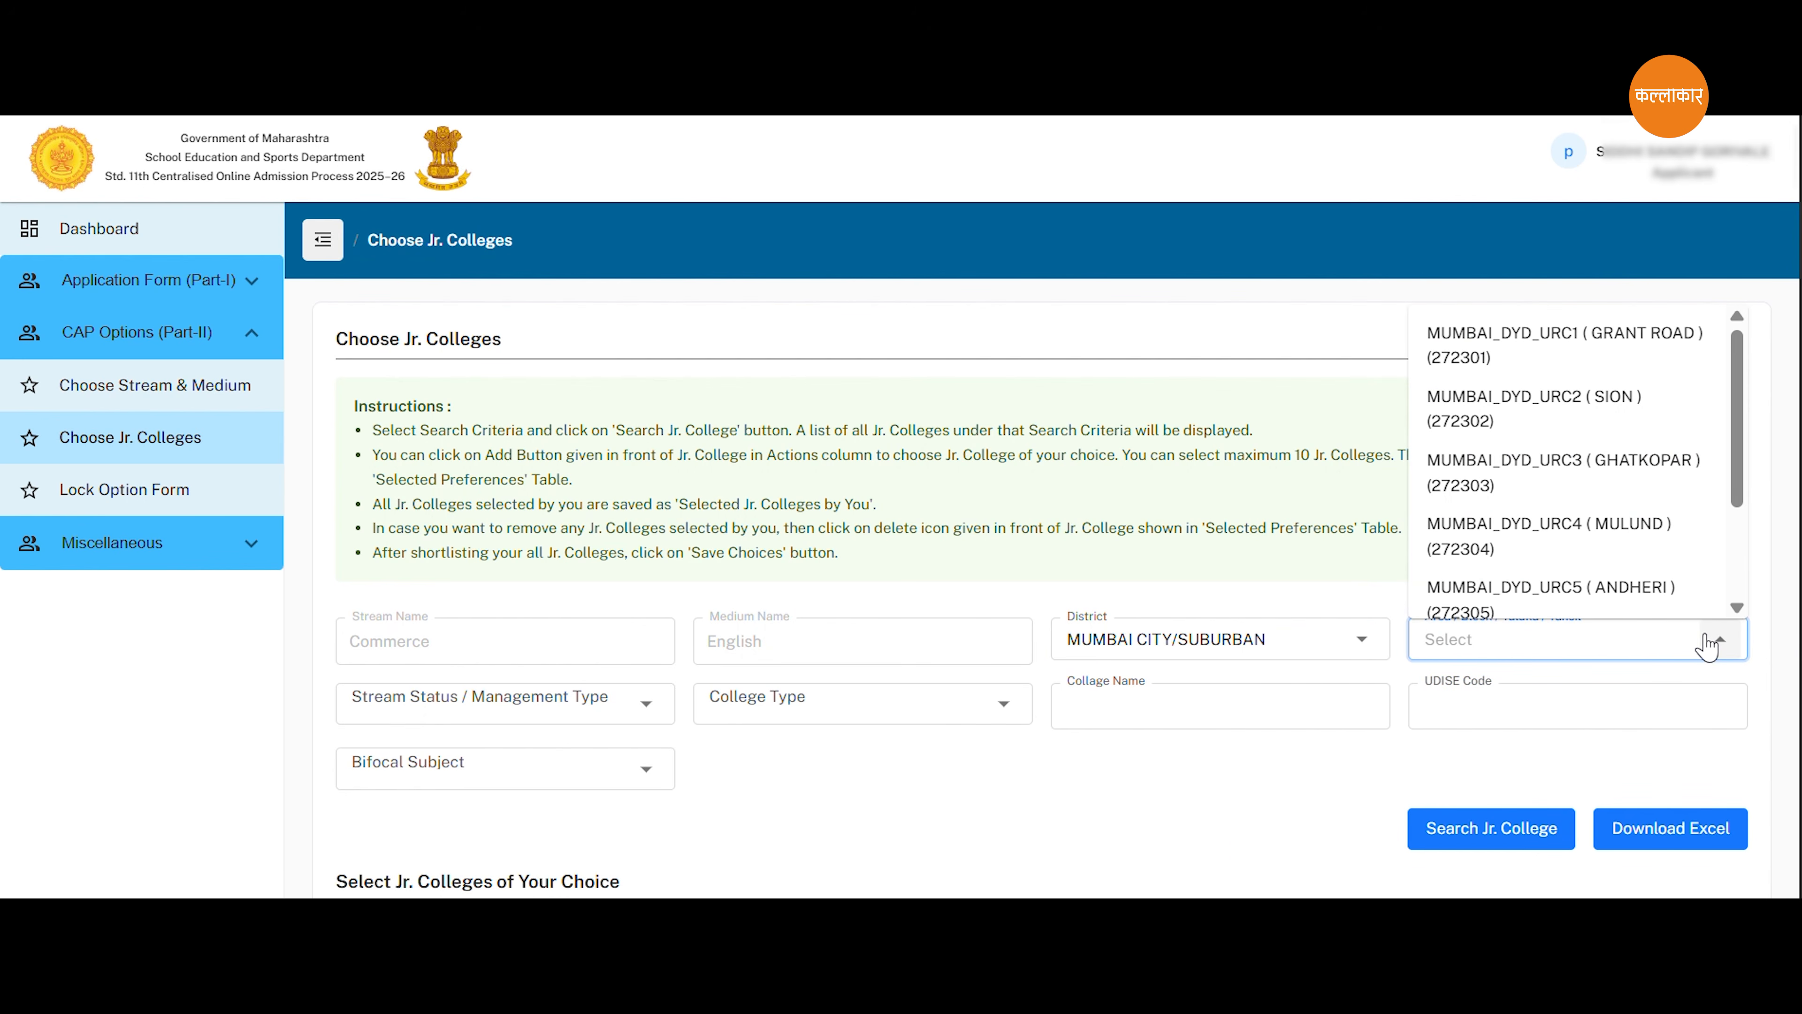
pyautogui.click(1610, 485)
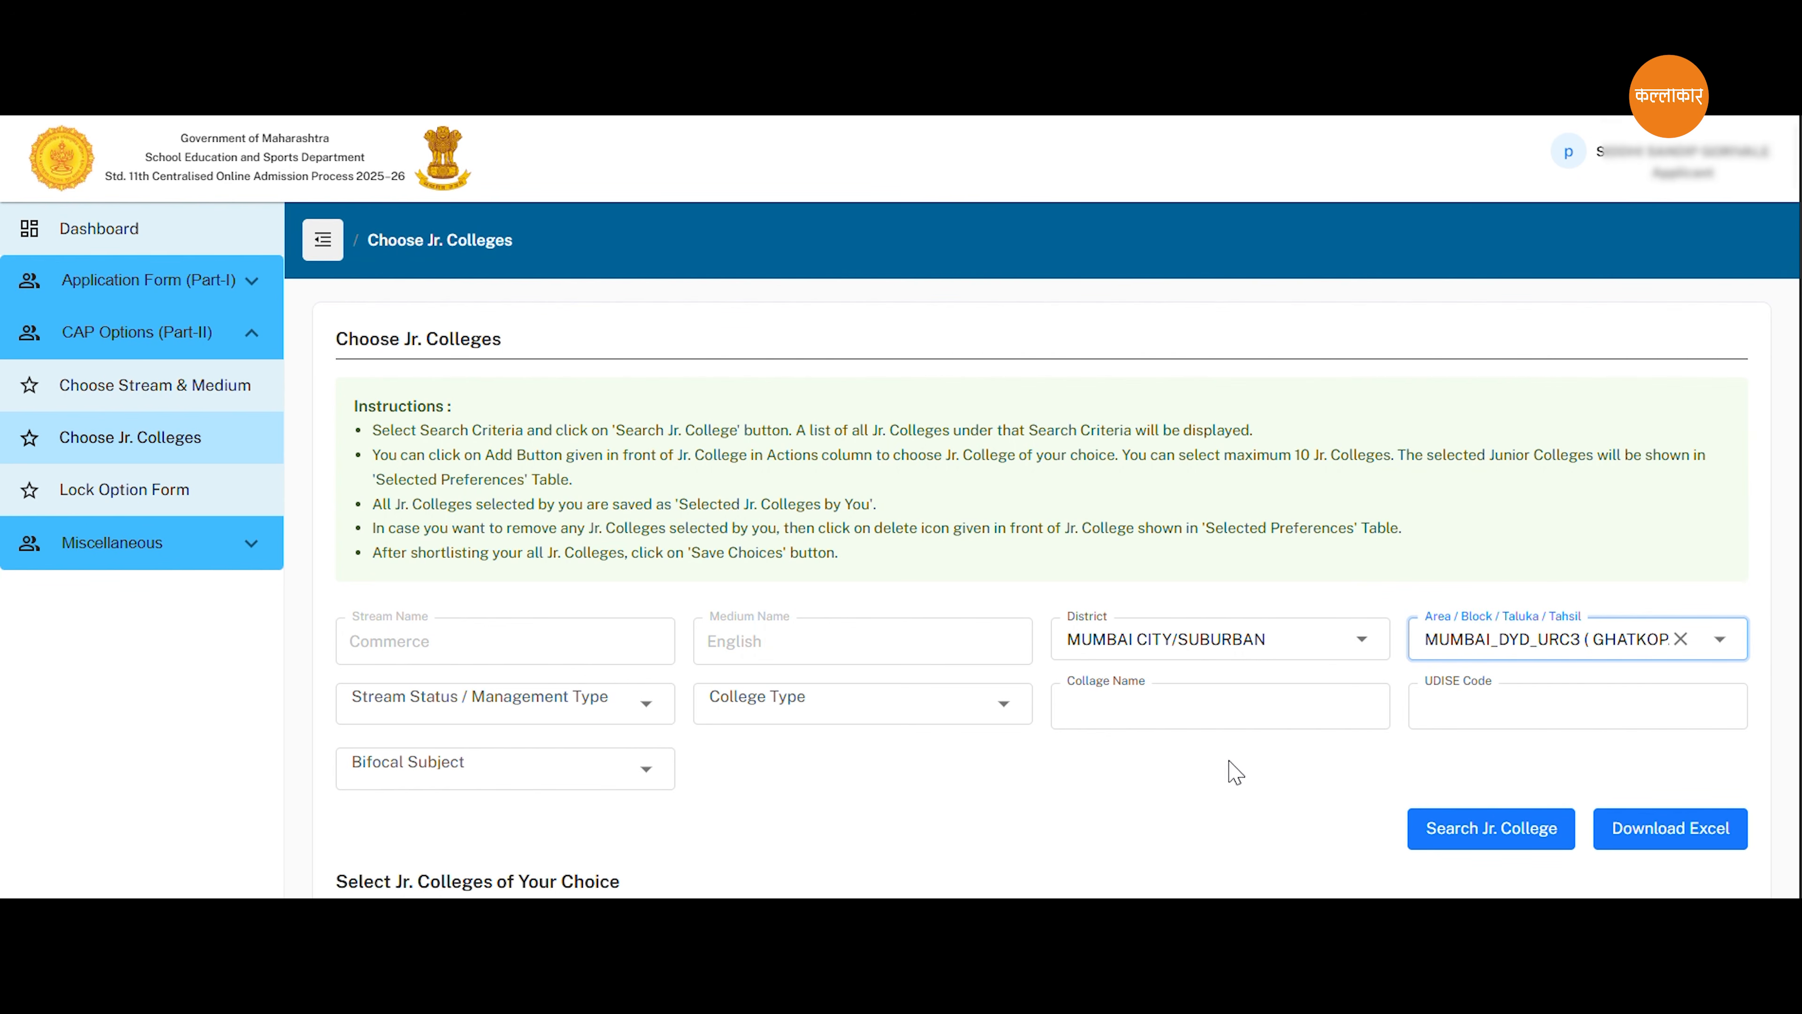
pyautogui.click(1482, 707)
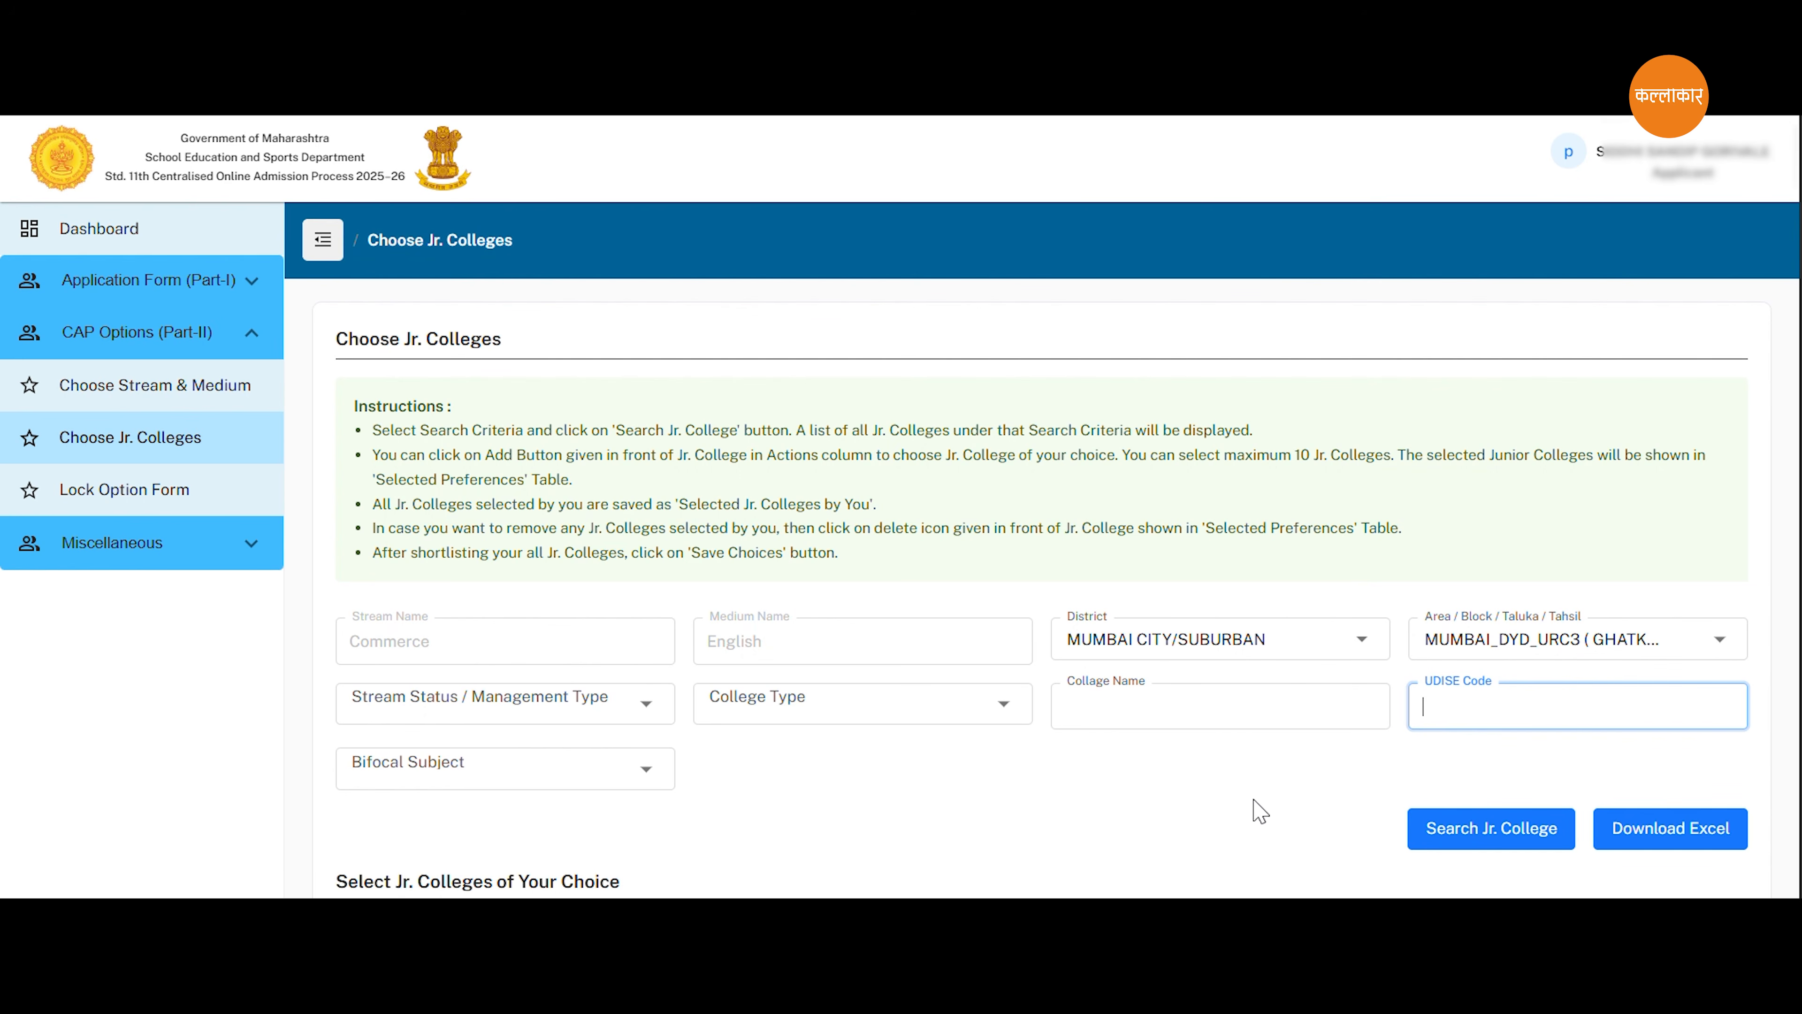
pyautogui.write('2723')
pyautogui.scroll(-1, 1376, 703)
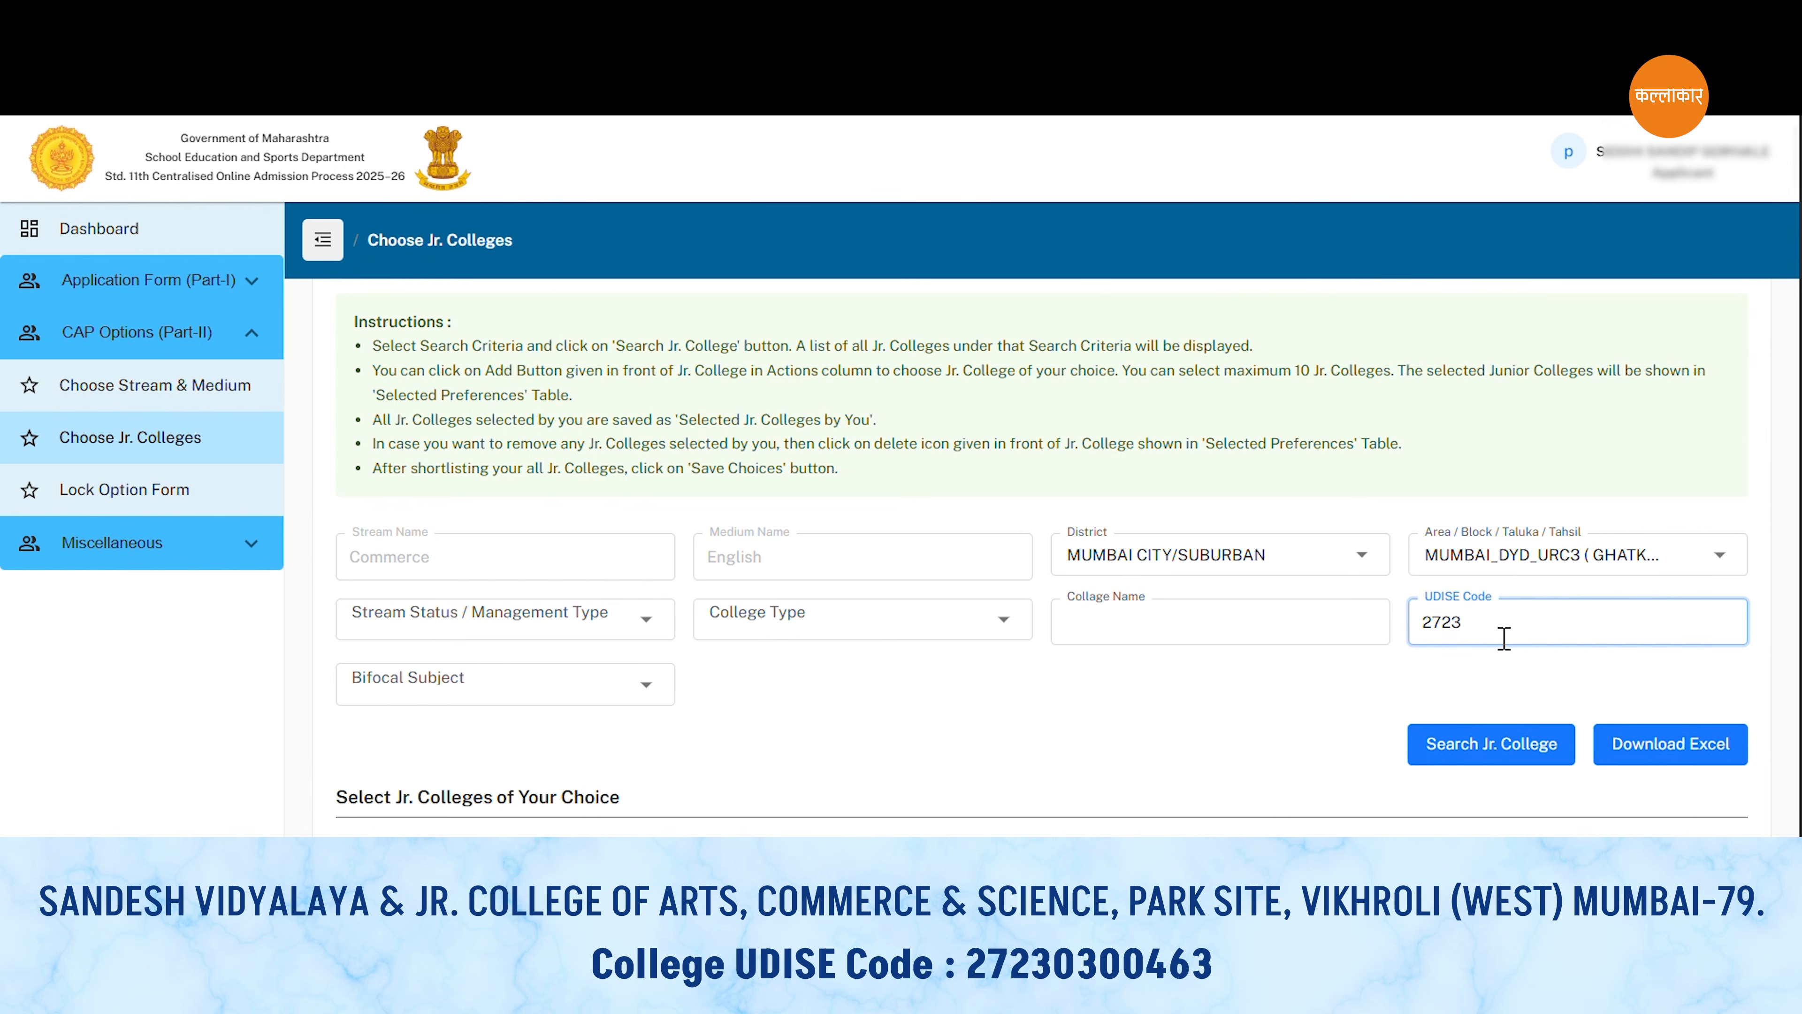
pyautogui.write('0300463')
pyautogui.click(1500, 752)
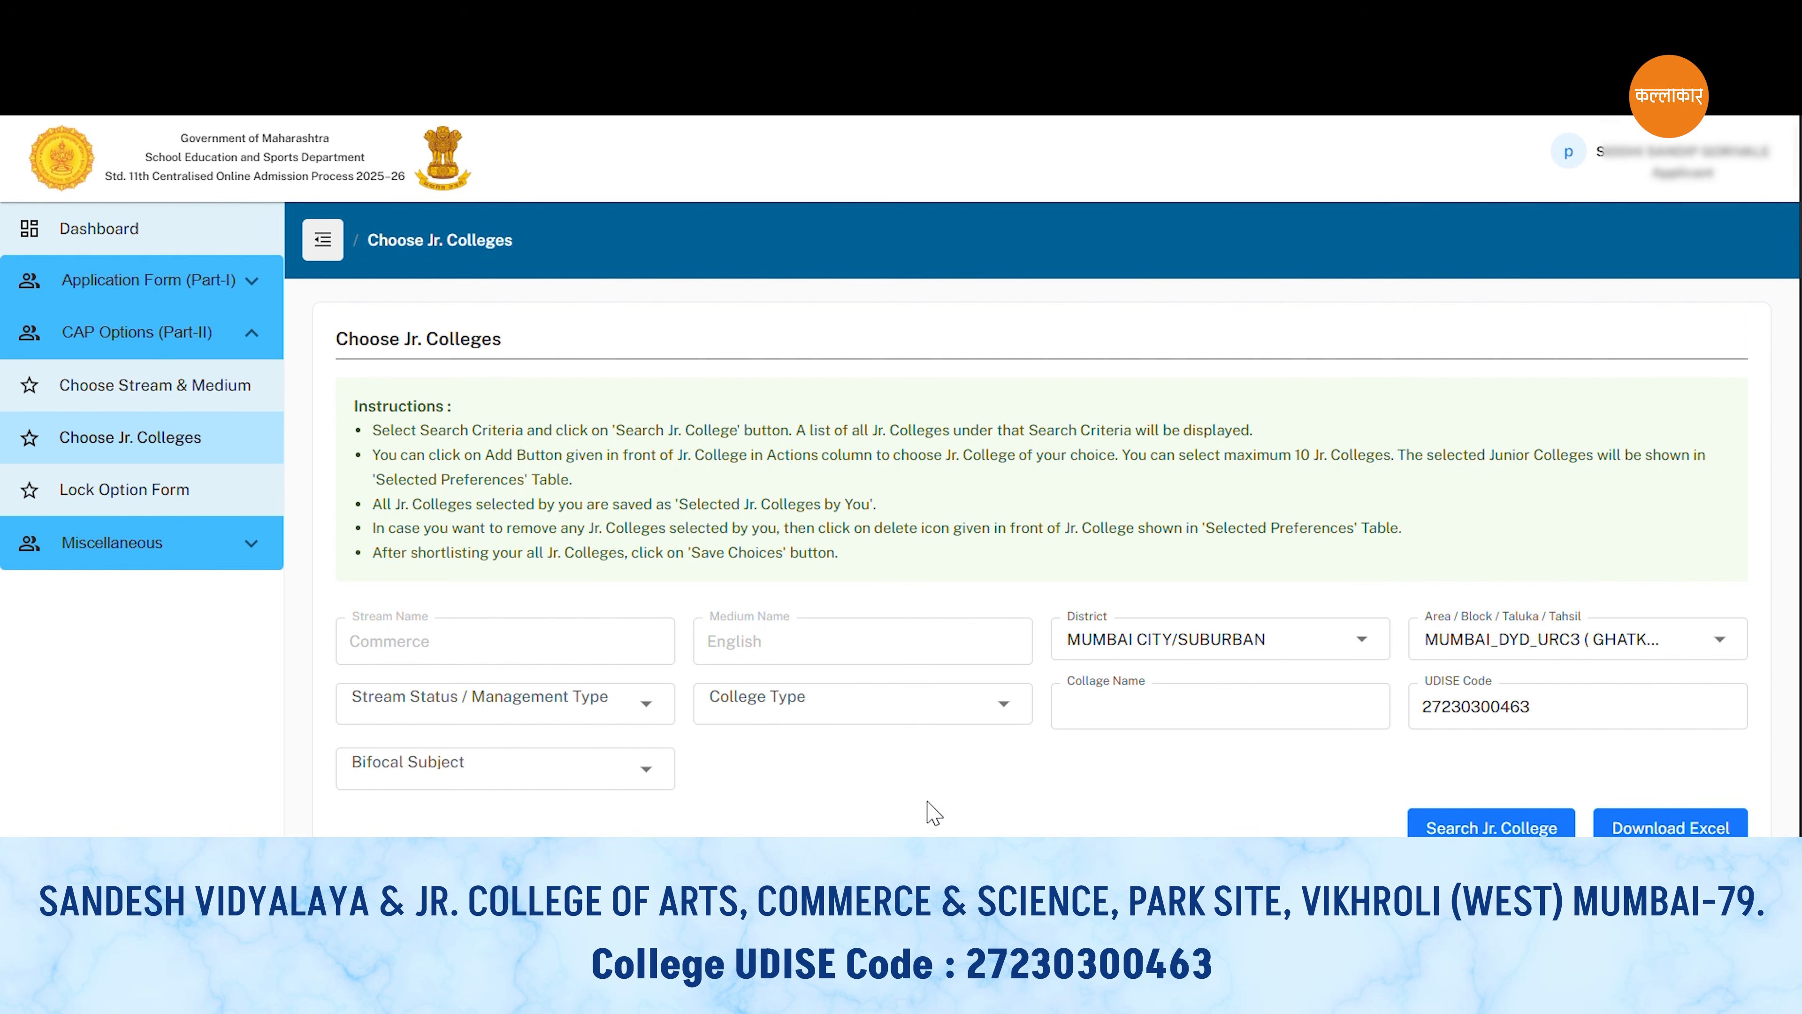
pyautogui.scroll(-2, 953, 809)
pyautogui.scroll(-6, 953, 809)
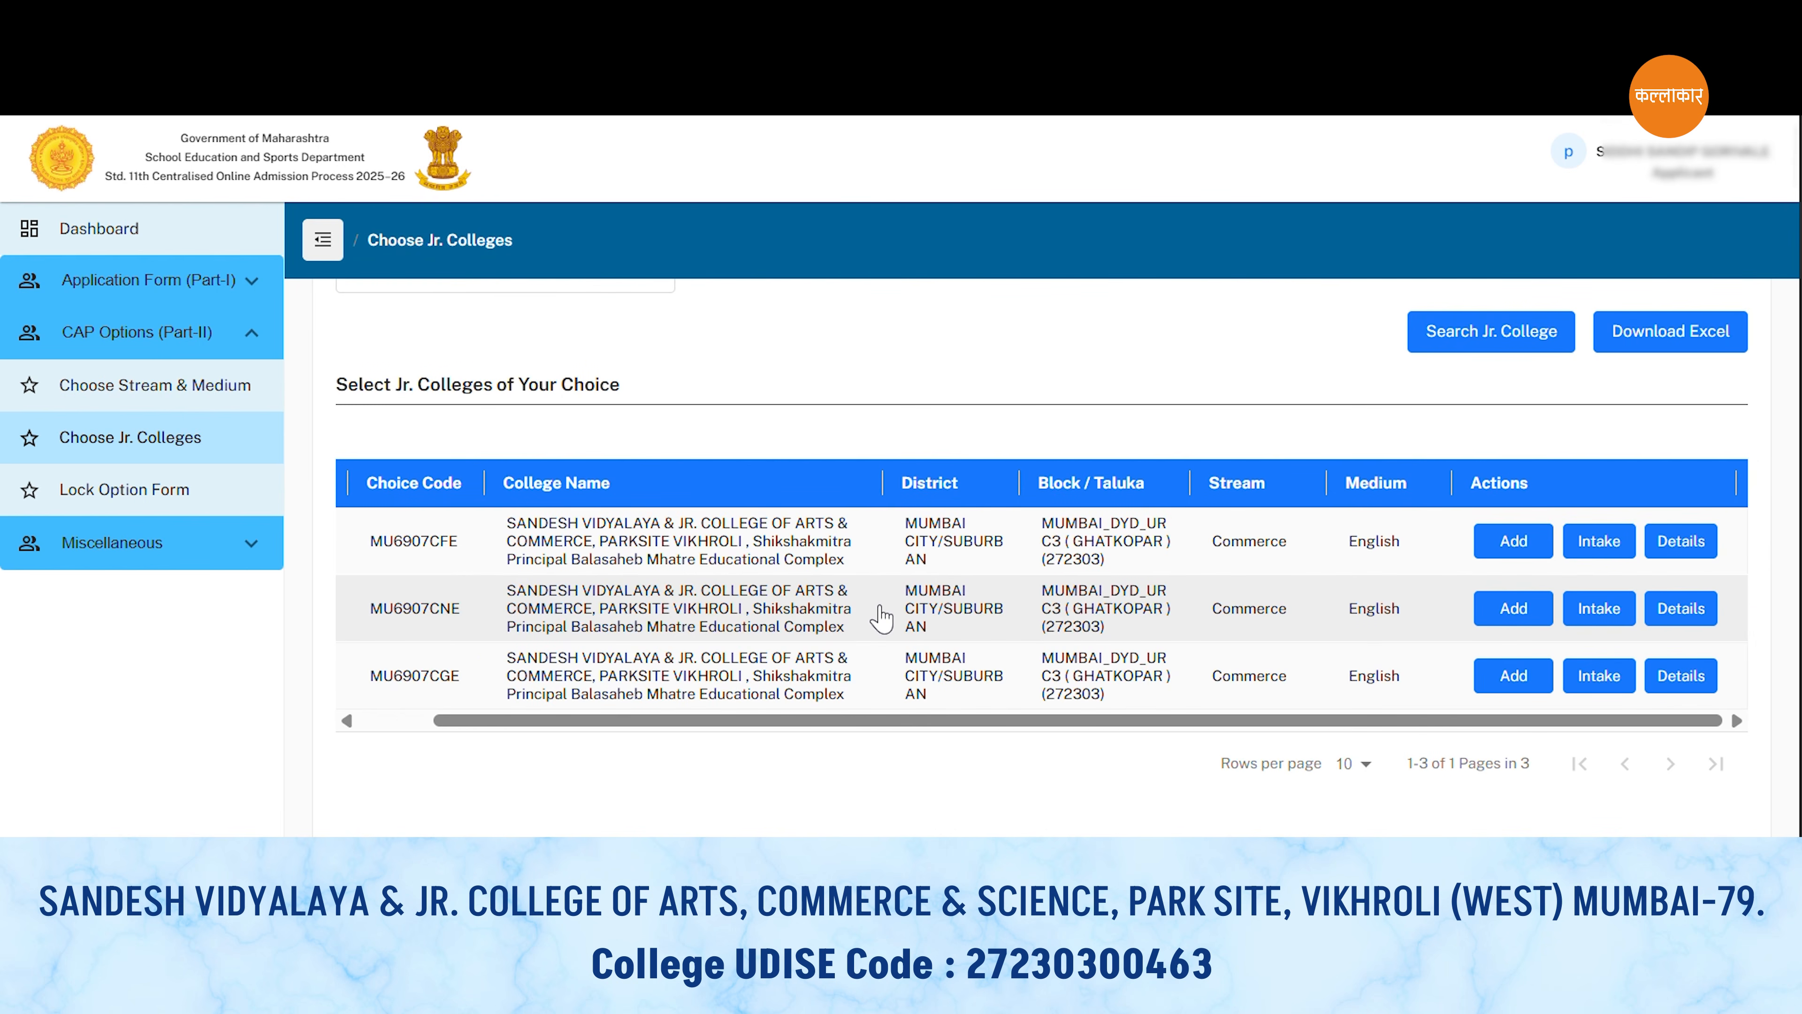
# Examine the listed Sandesh Vidyalaya choices and the MU6907CGE college details, including college information, secondary schools, address and hostel facility.
pyautogui.hscroll(-3, 882, 617)
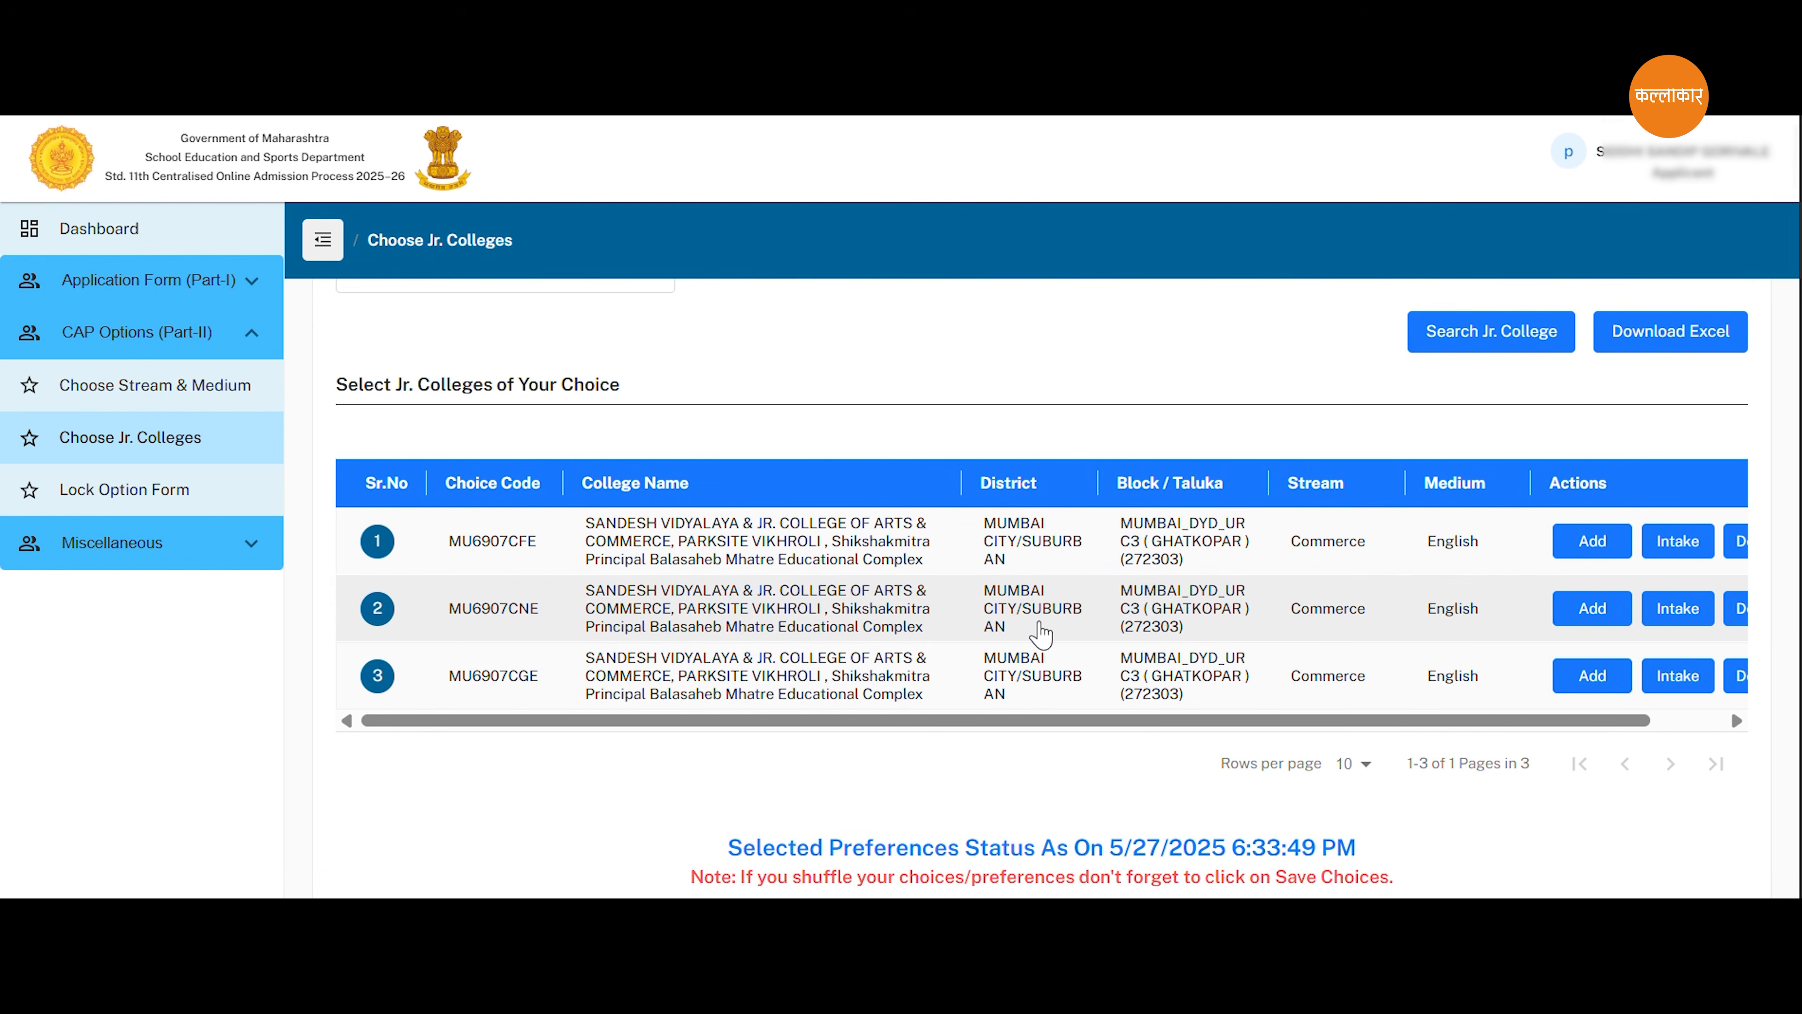
pyautogui.hscroll(3, 1034, 628)
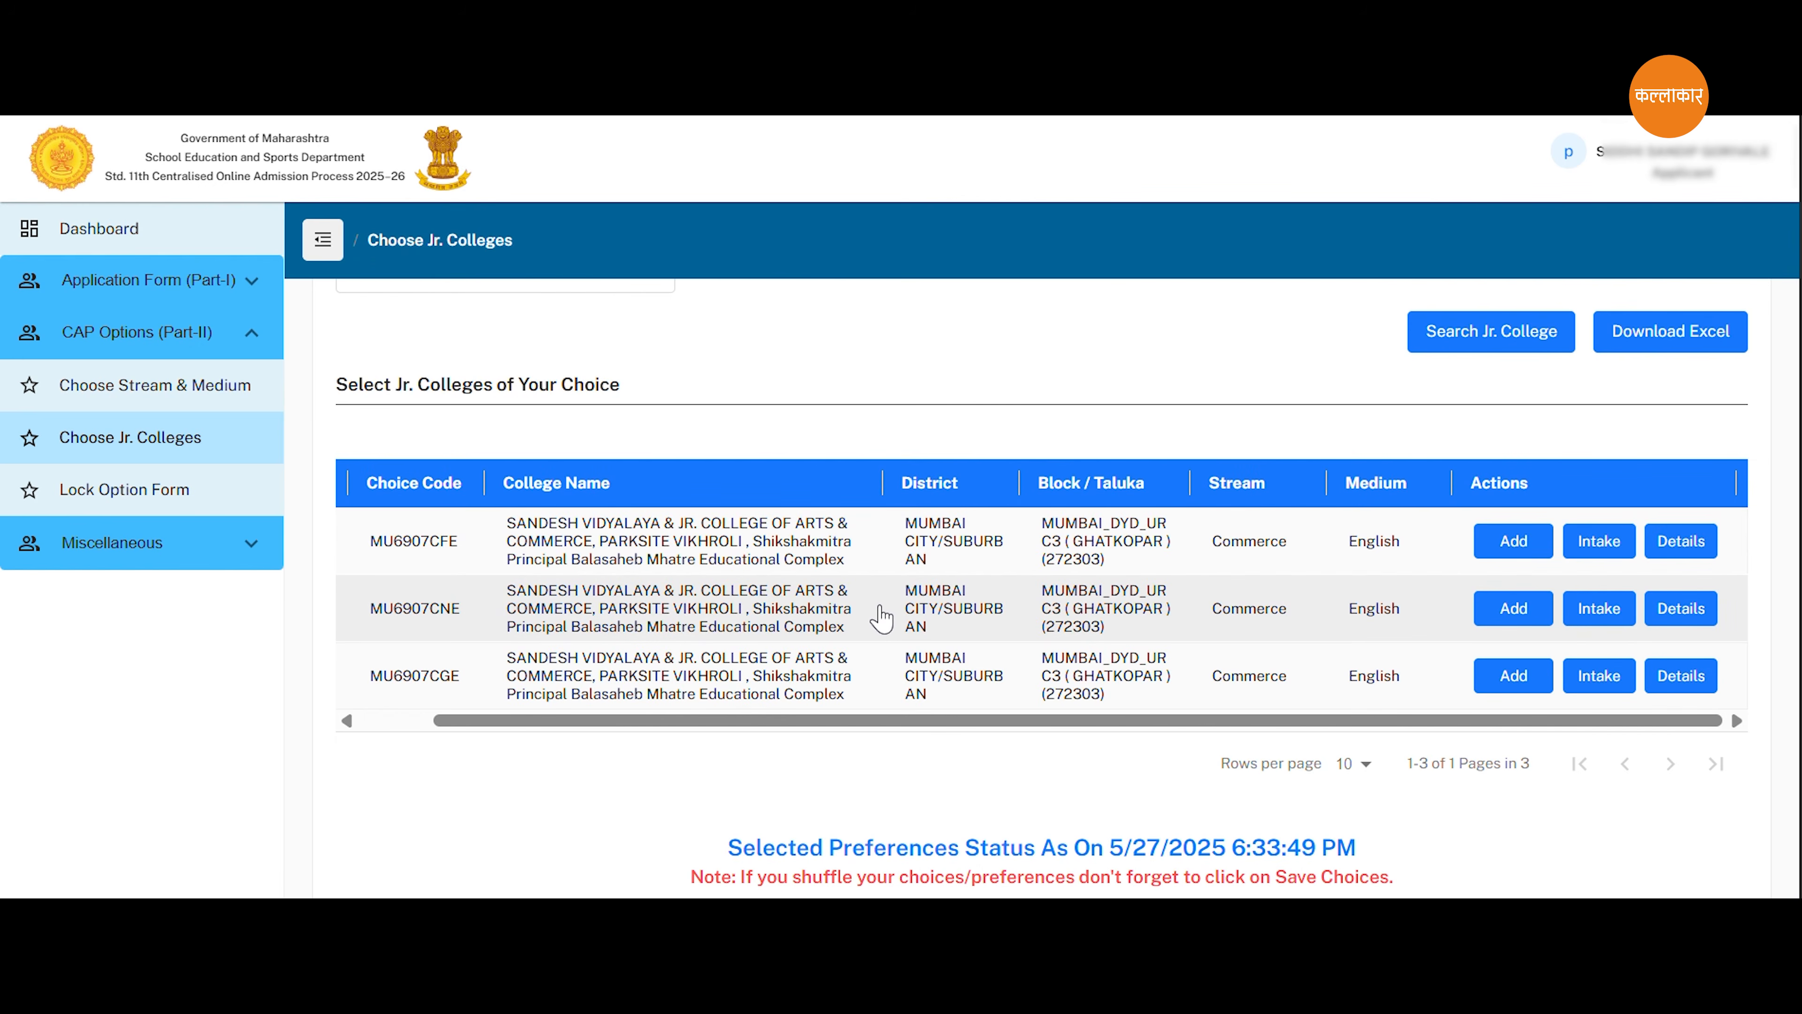
pyautogui.hscroll(-2, 882, 617)
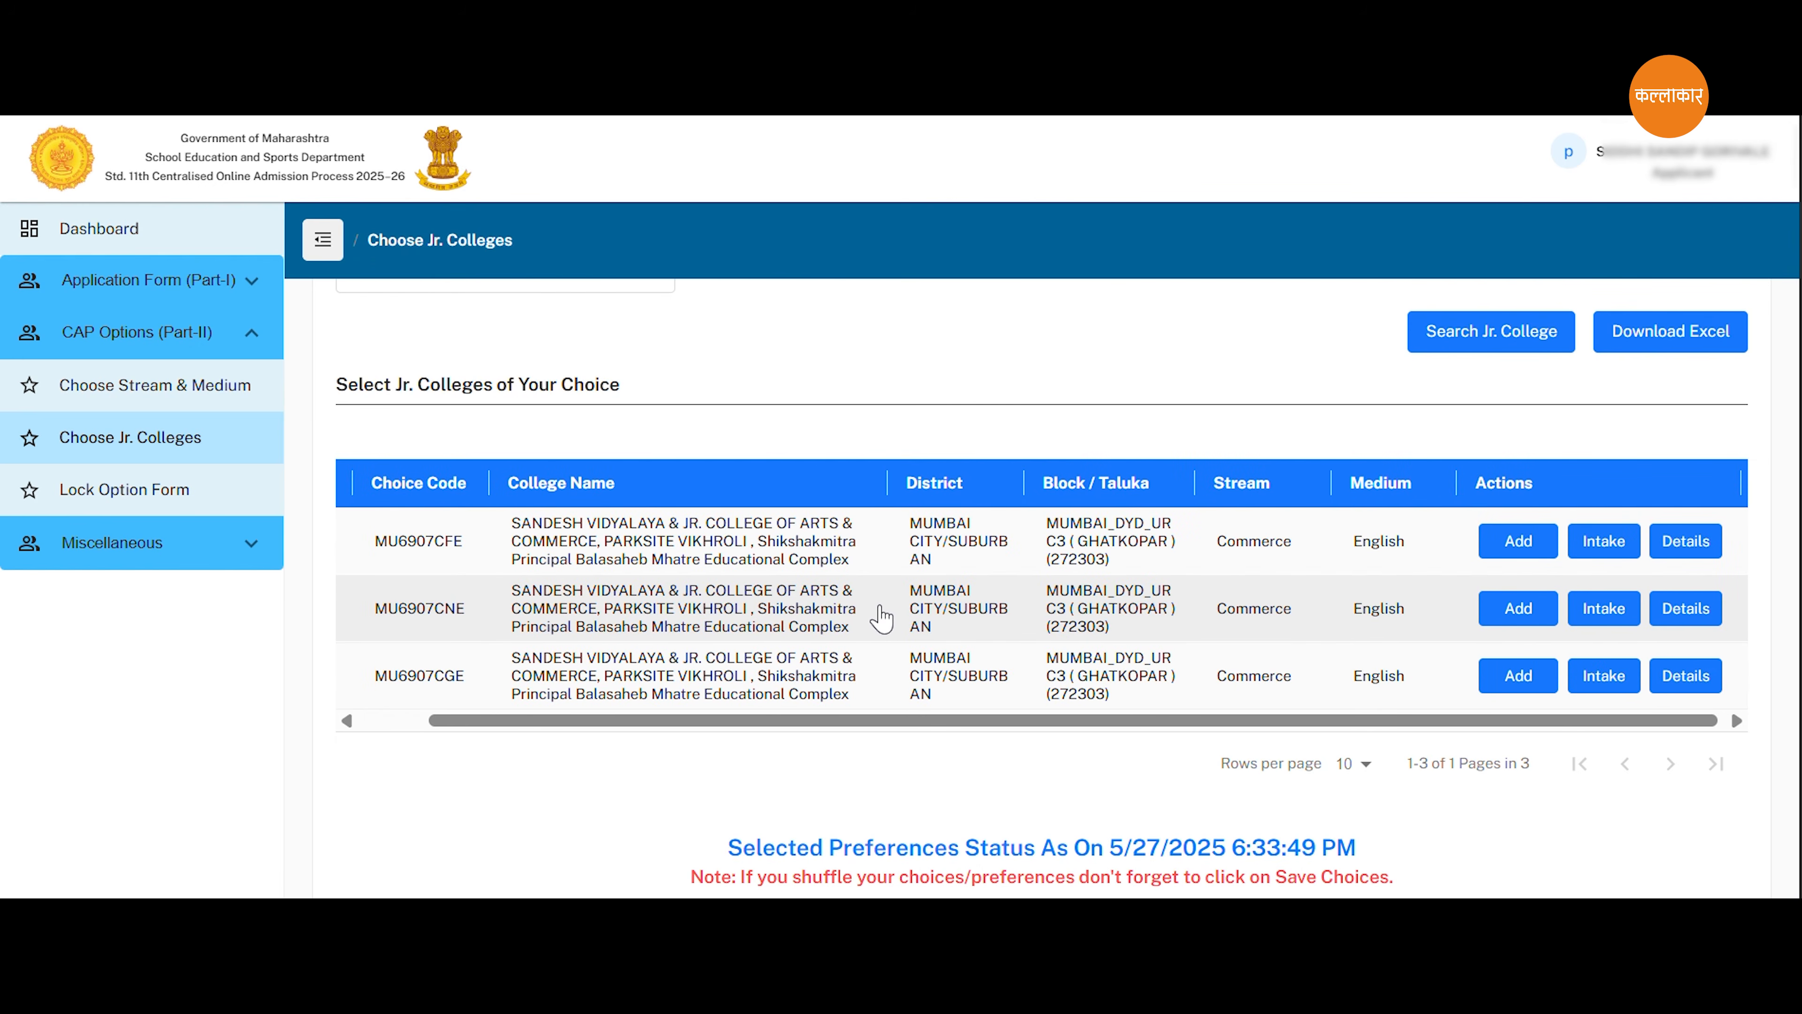
pyautogui.hscroll(-2, 882, 613)
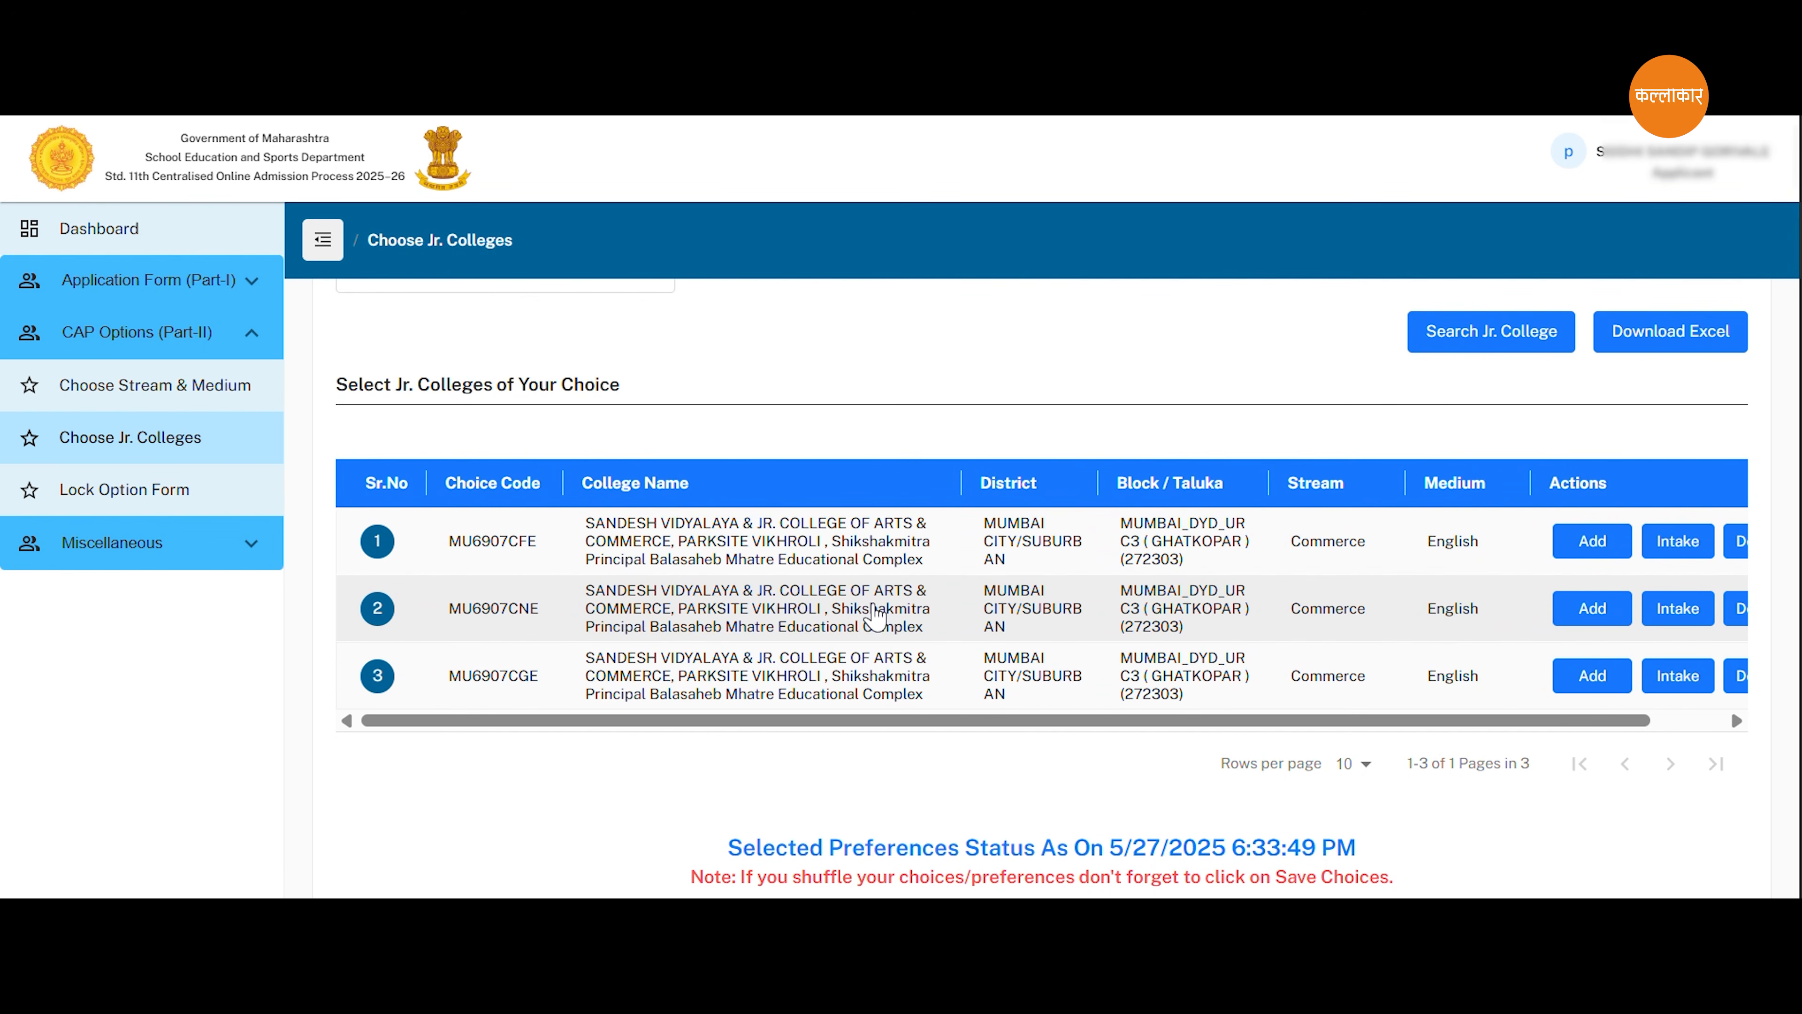
pyautogui.hscroll(2, 878, 618)
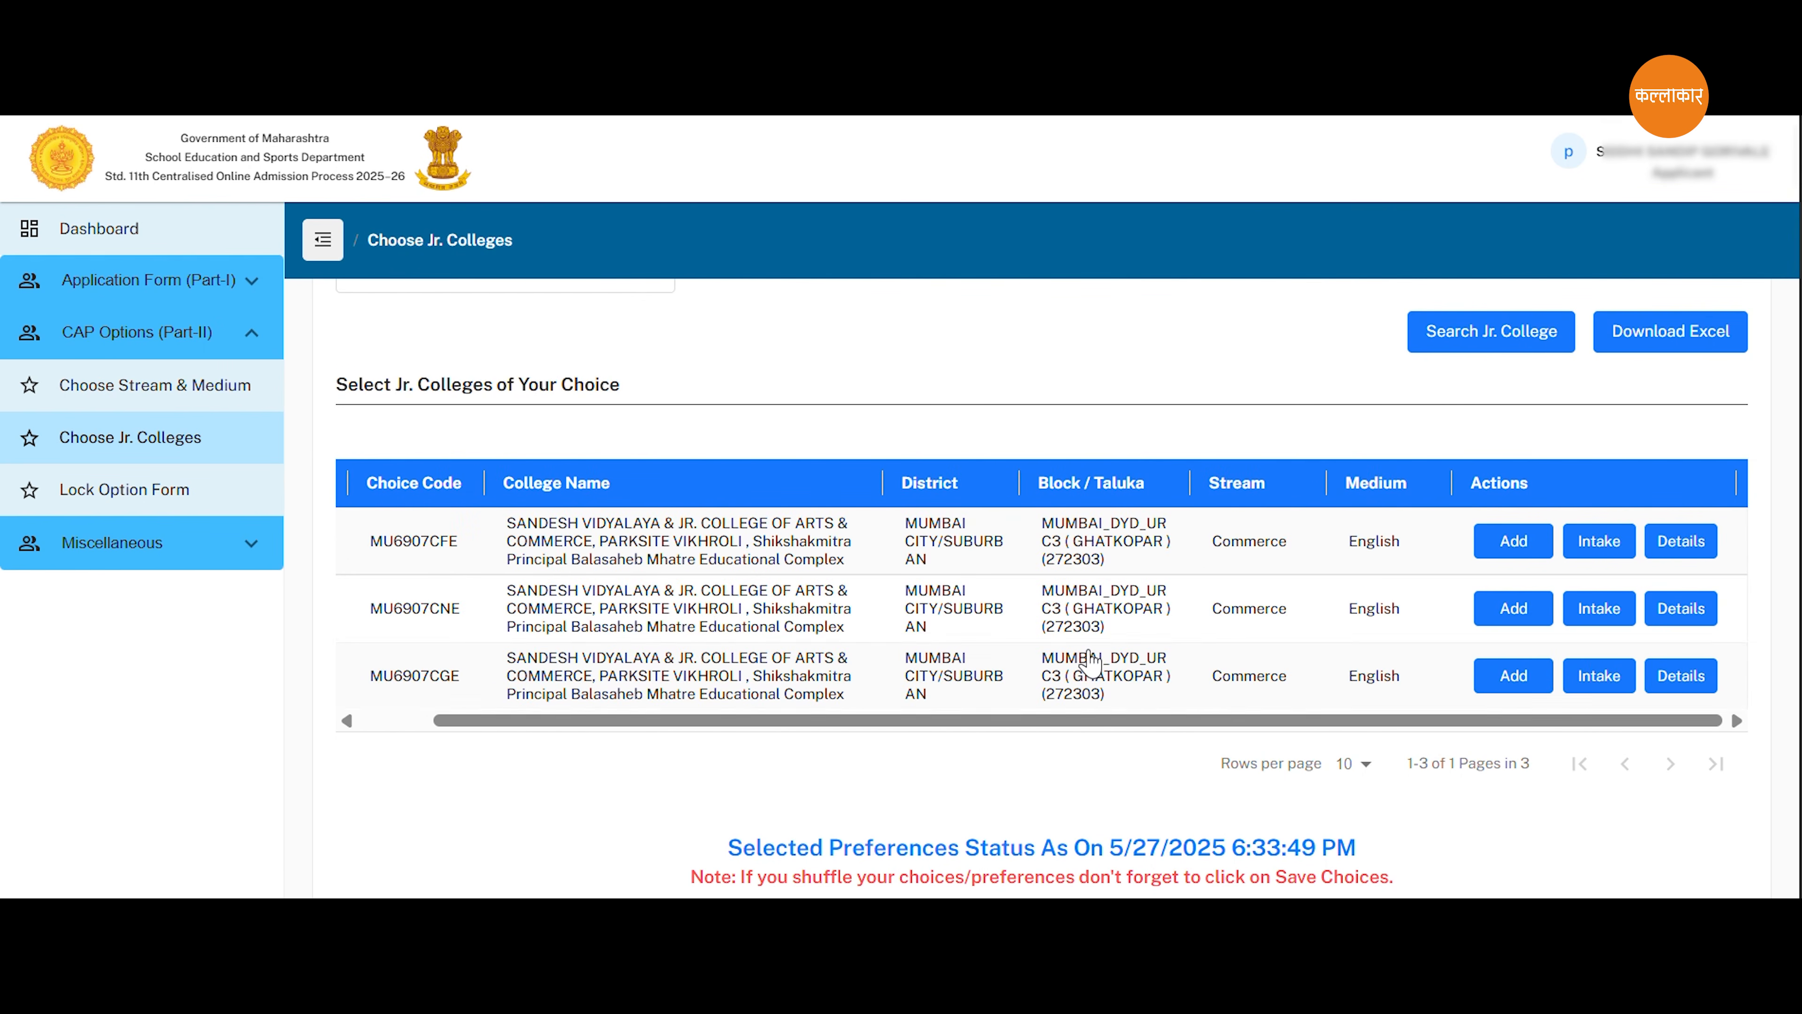
pyautogui.click(1681, 676)
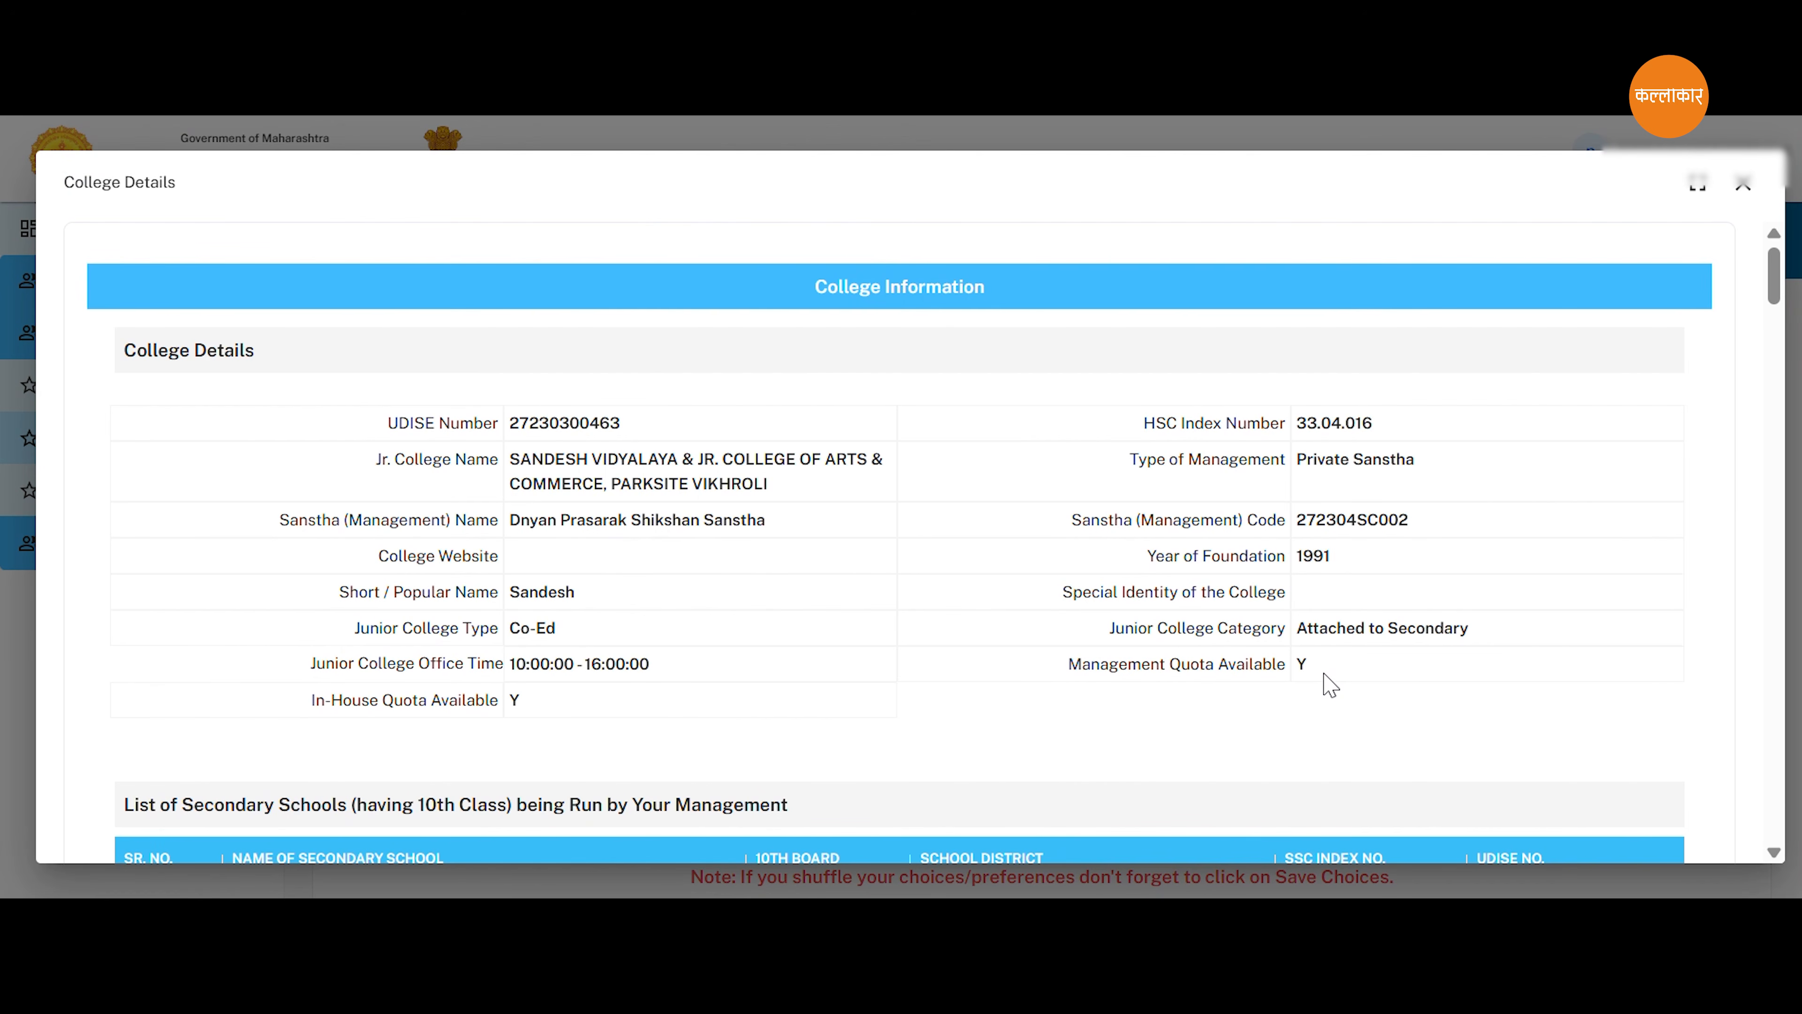
pyautogui.scroll(-3, 1327, 681)
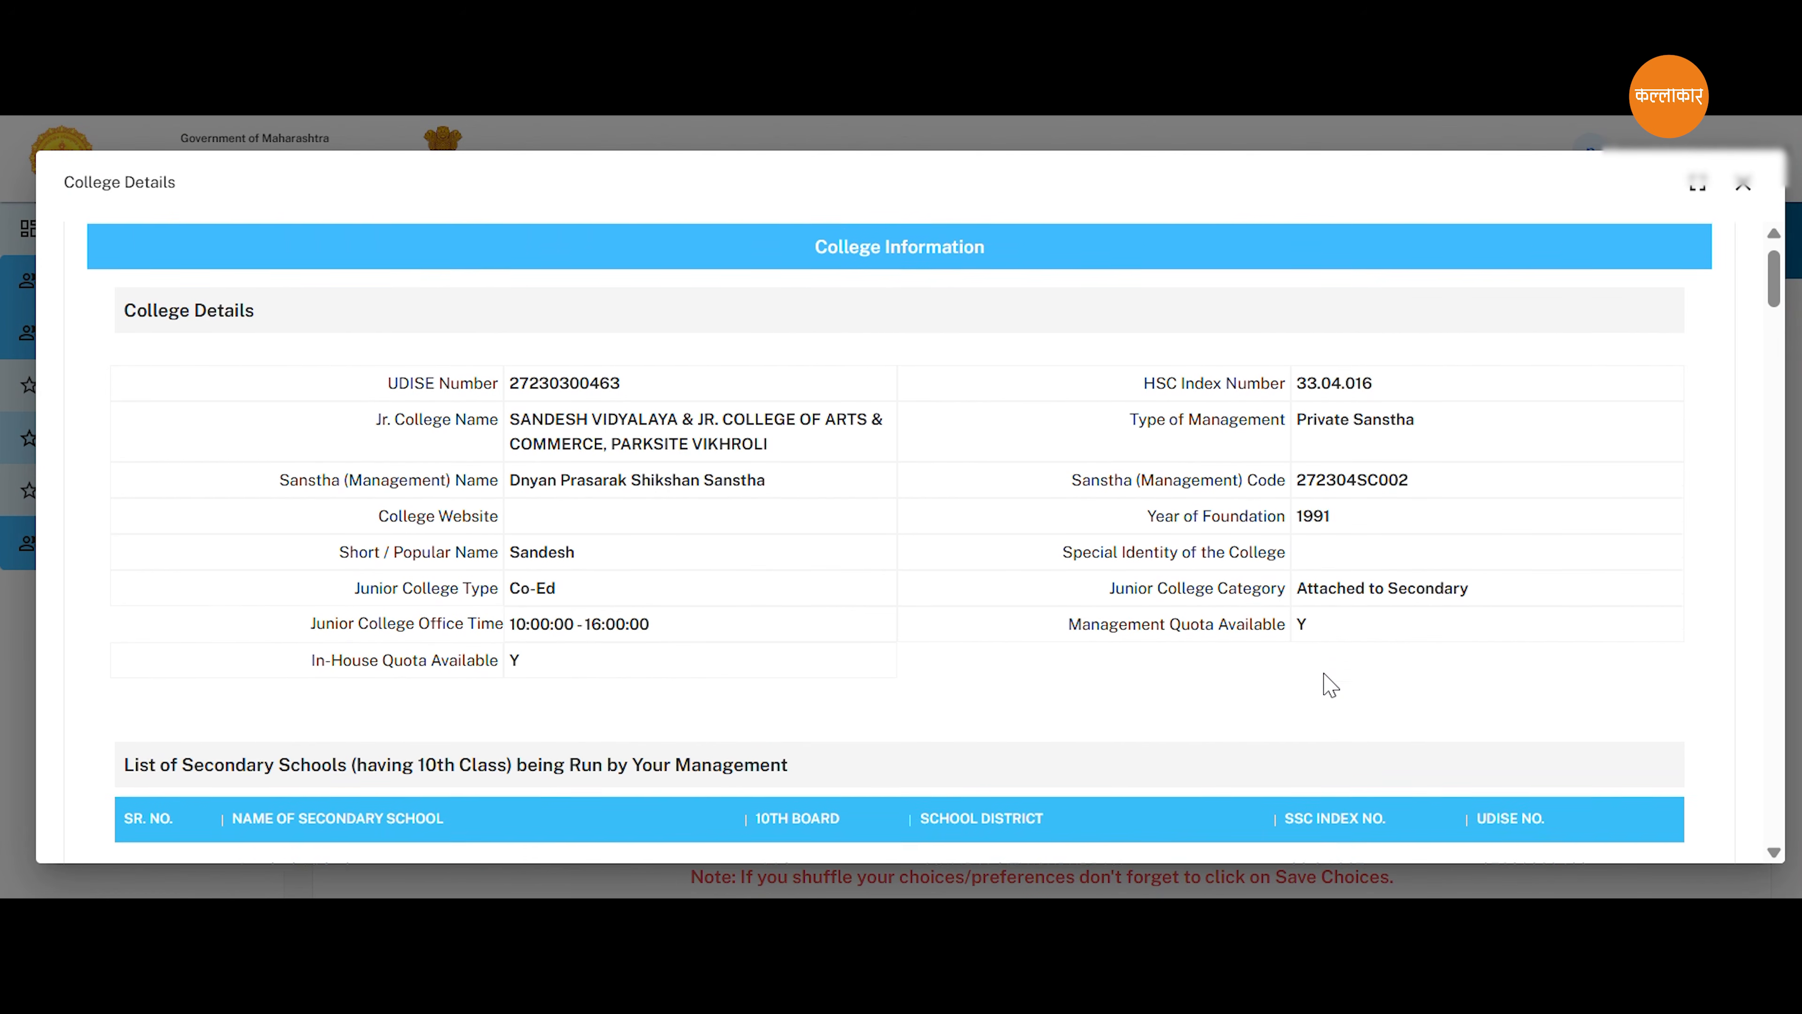
pyautogui.scroll(-2, 1309, 669)
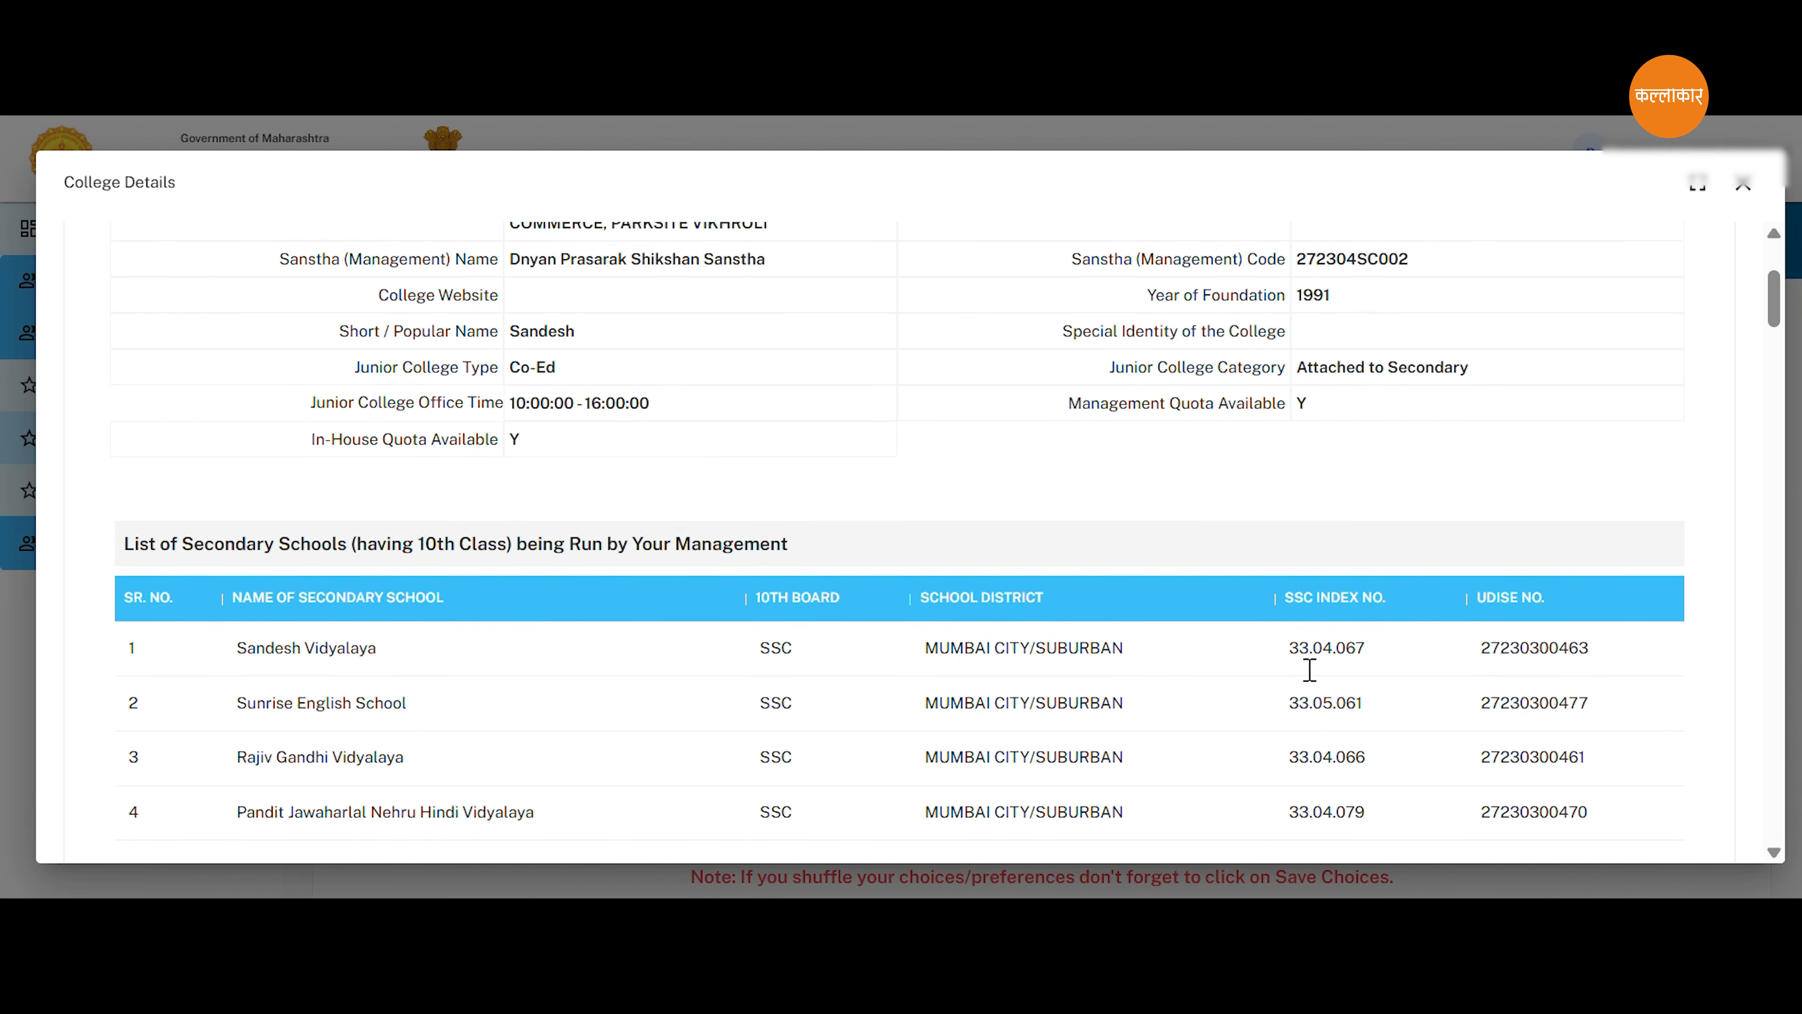
pyautogui.scroll(-2, 1299, 682)
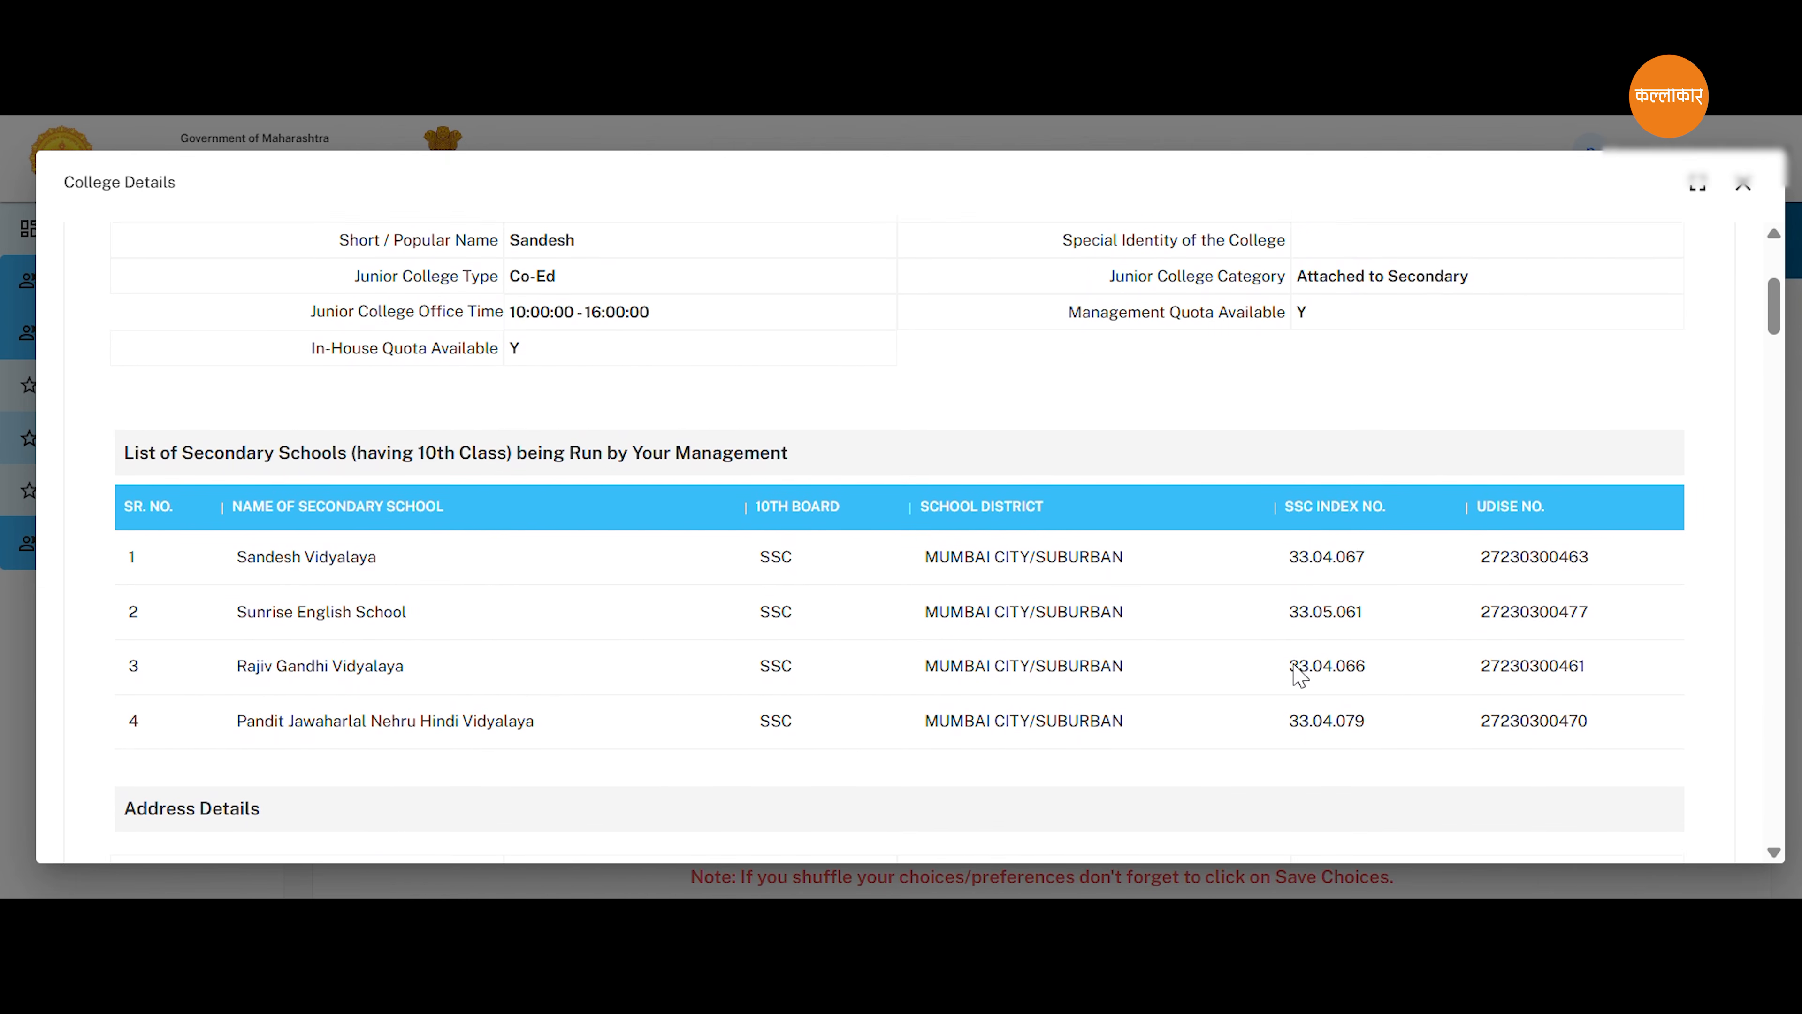
pyautogui.scroll(-4, 1295, 663)
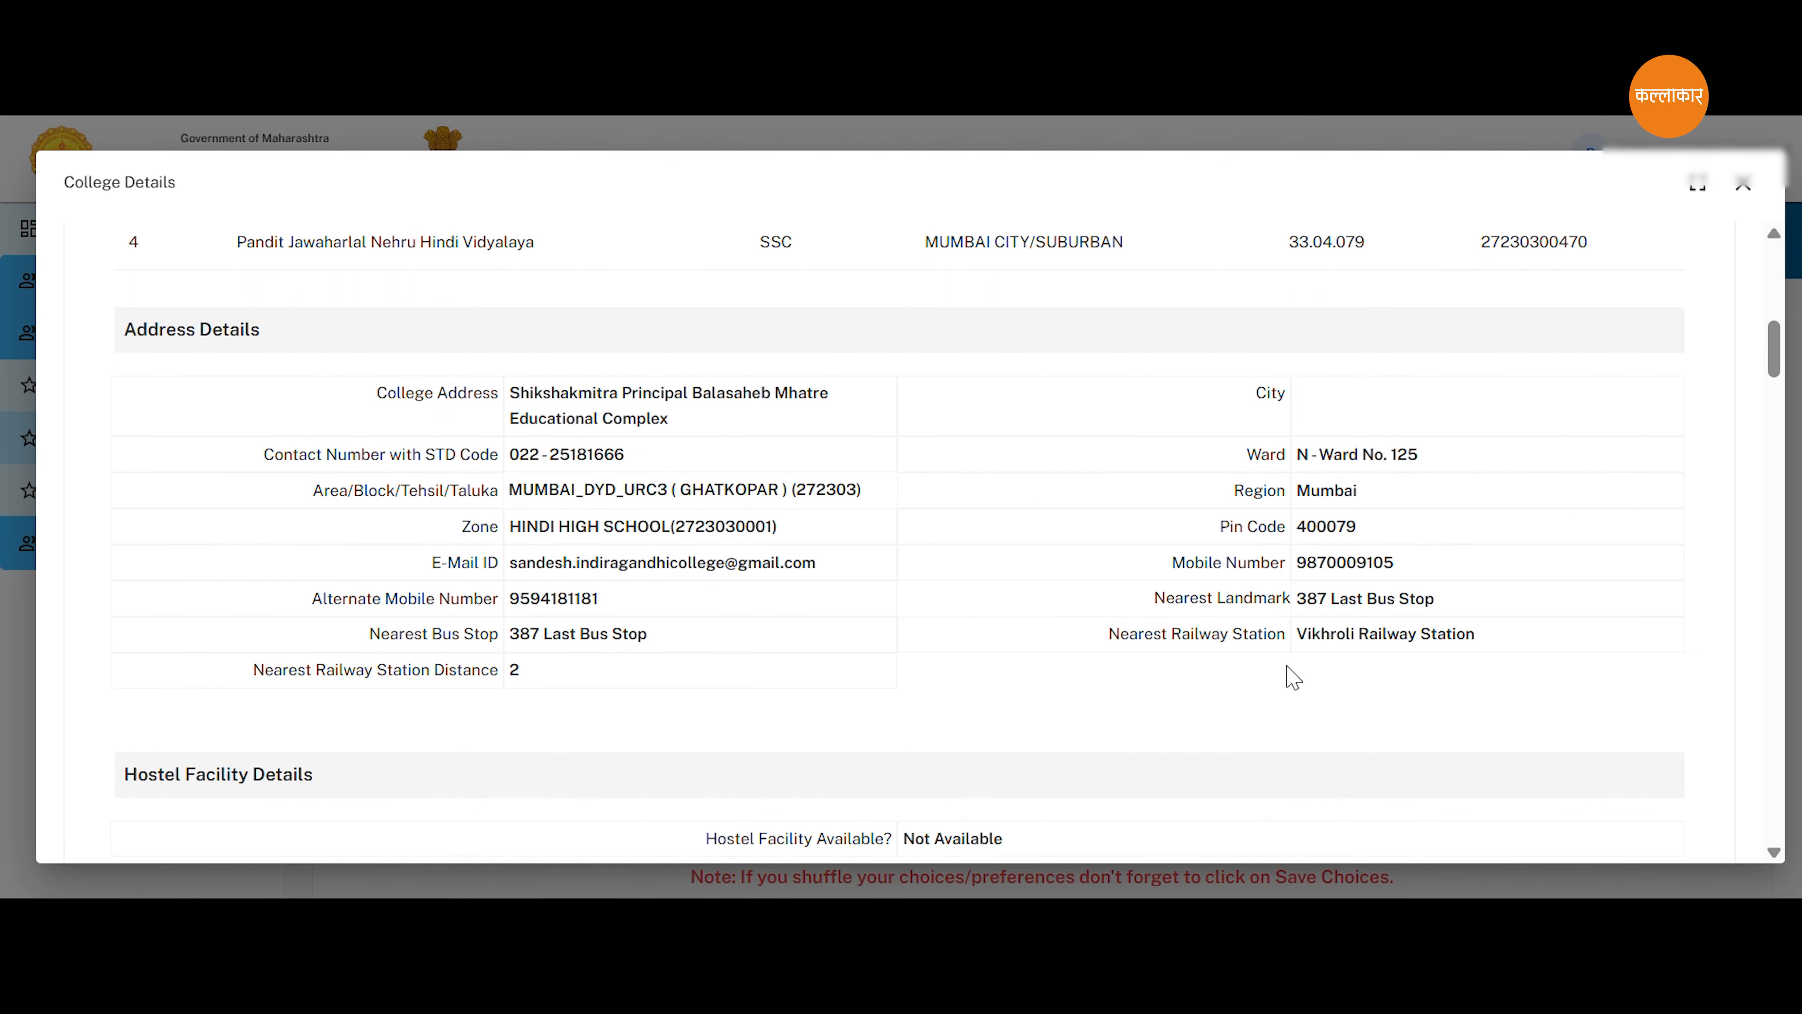
pyautogui.scroll(-2, 1290, 671)
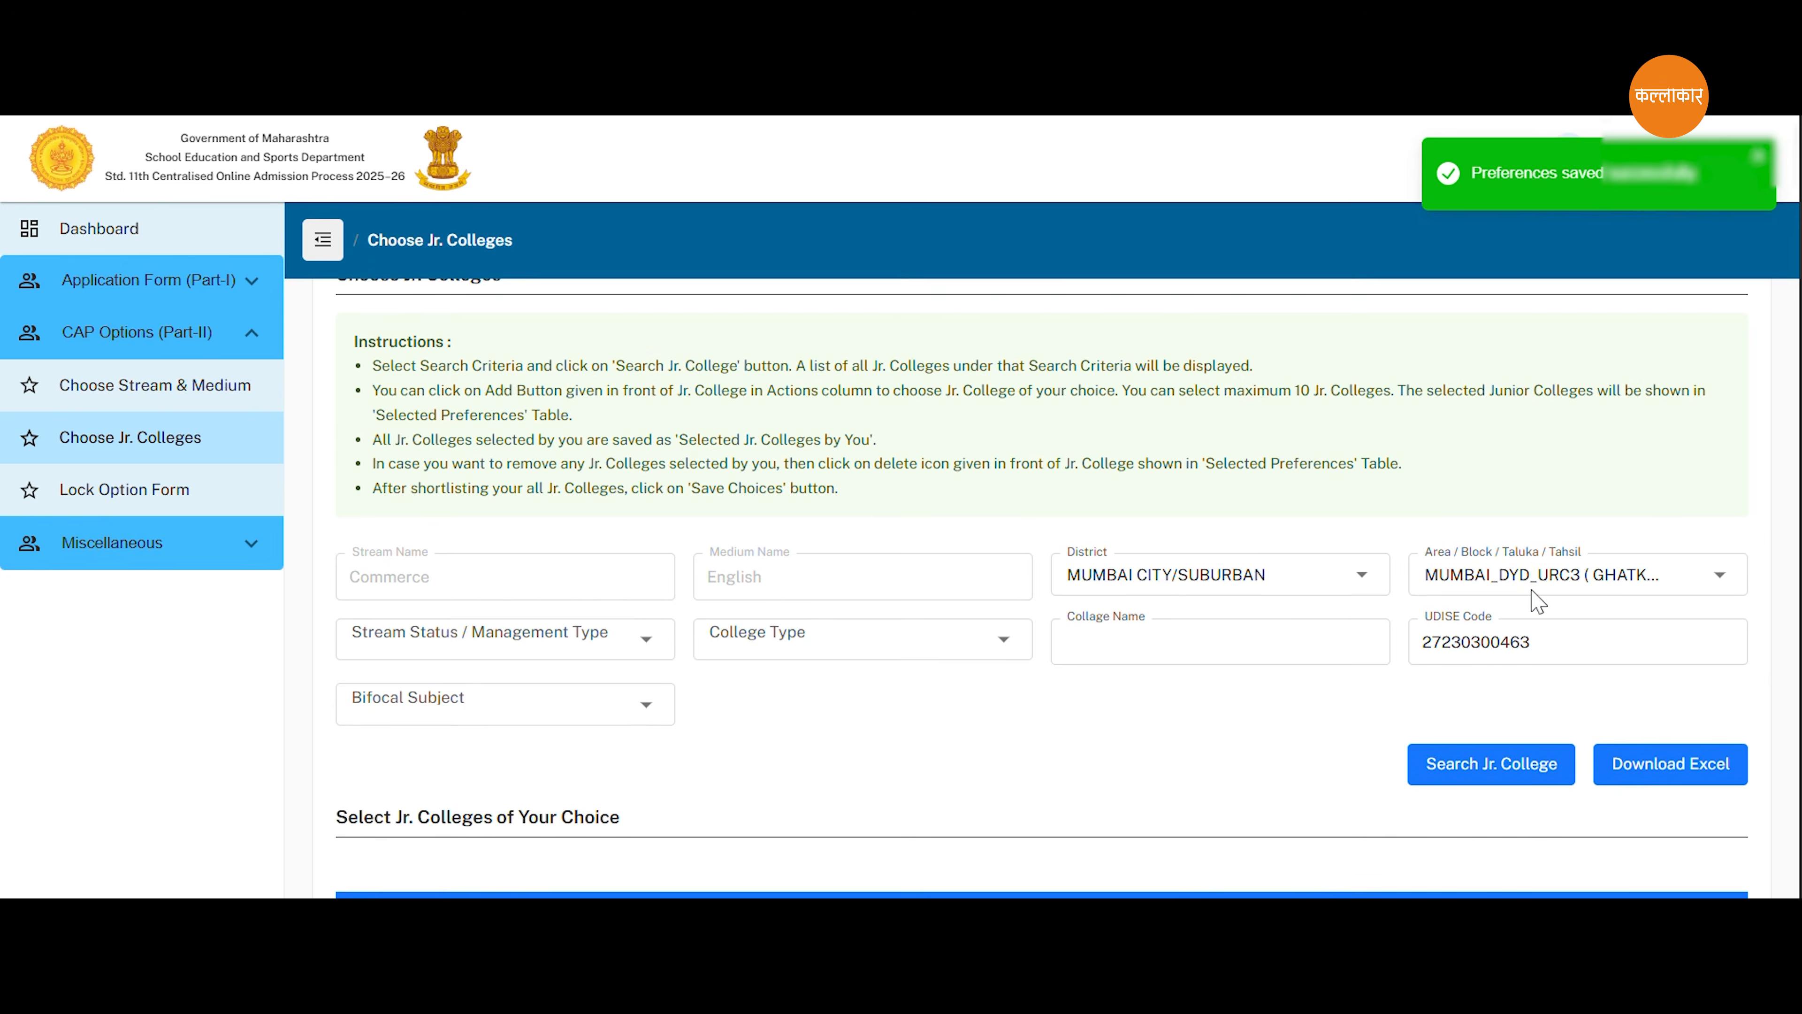
# Add the Sandesh Vidyalaya choice MU6907CFE to the selected preferences and go to the preference table.
pyautogui.scroll(-5, 1533, 596)
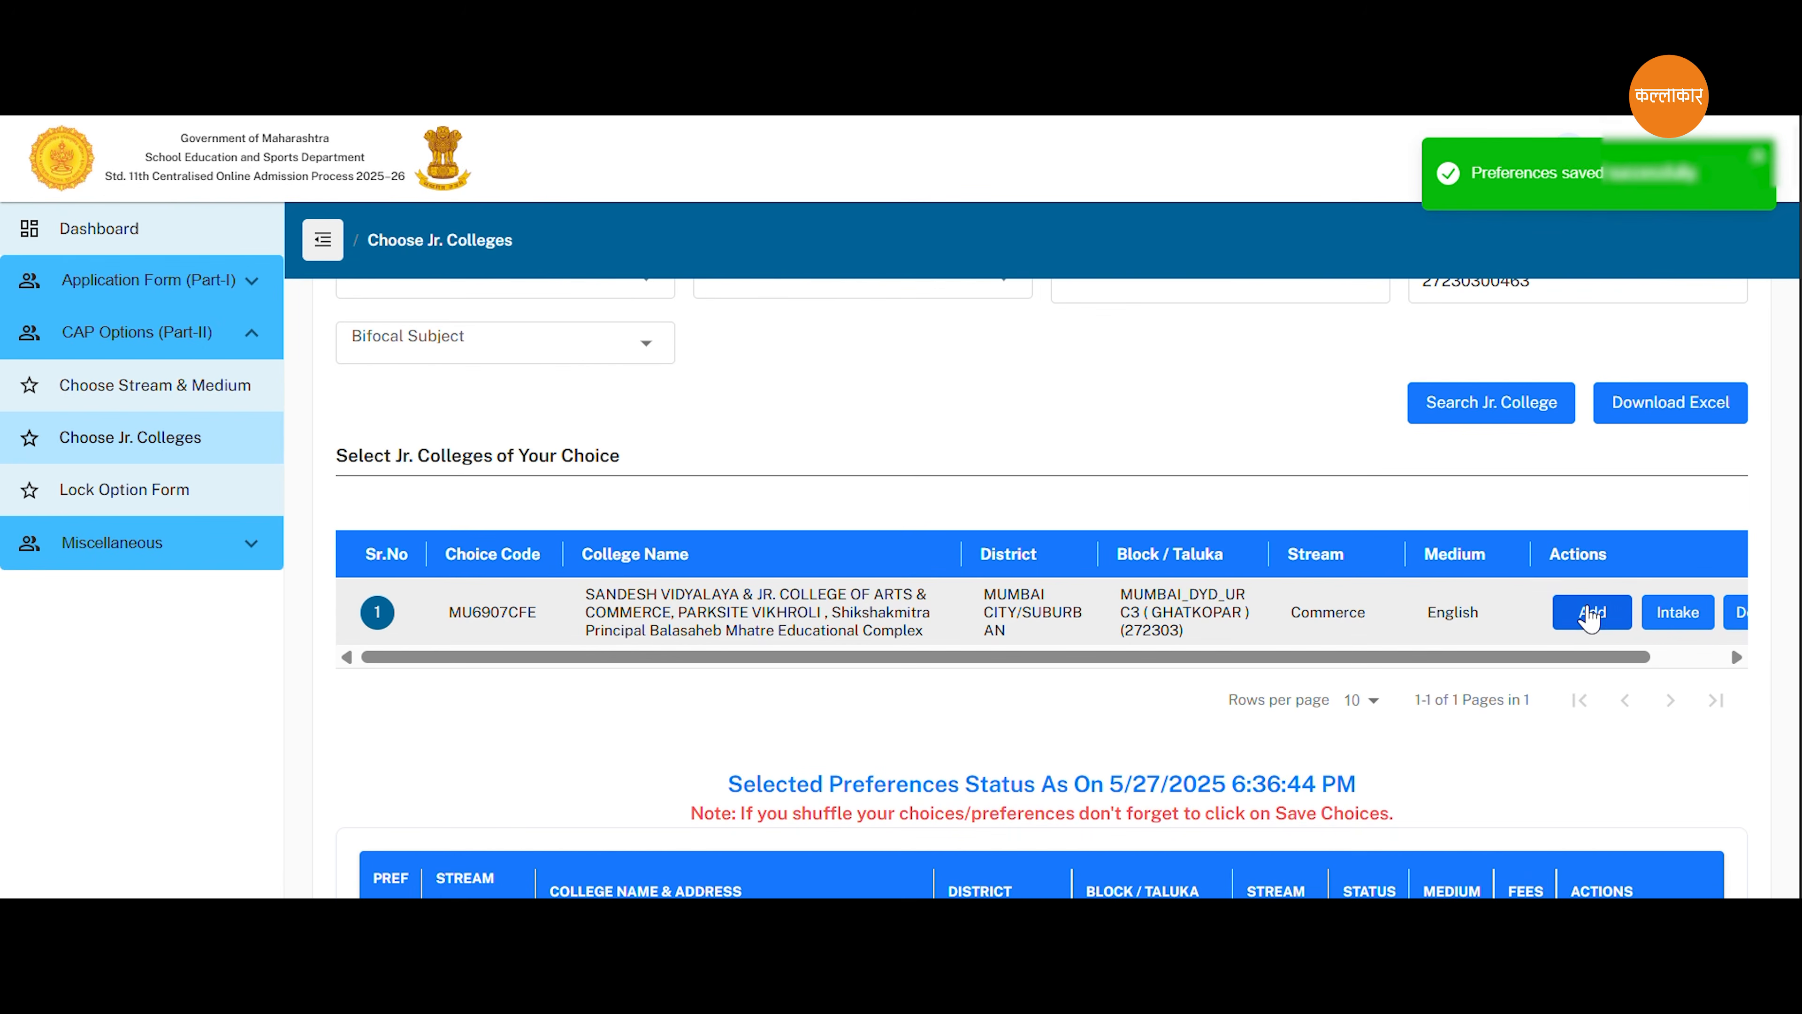
pyautogui.click(1590, 612)
pyautogui.scroll(-2, 1591, 611)
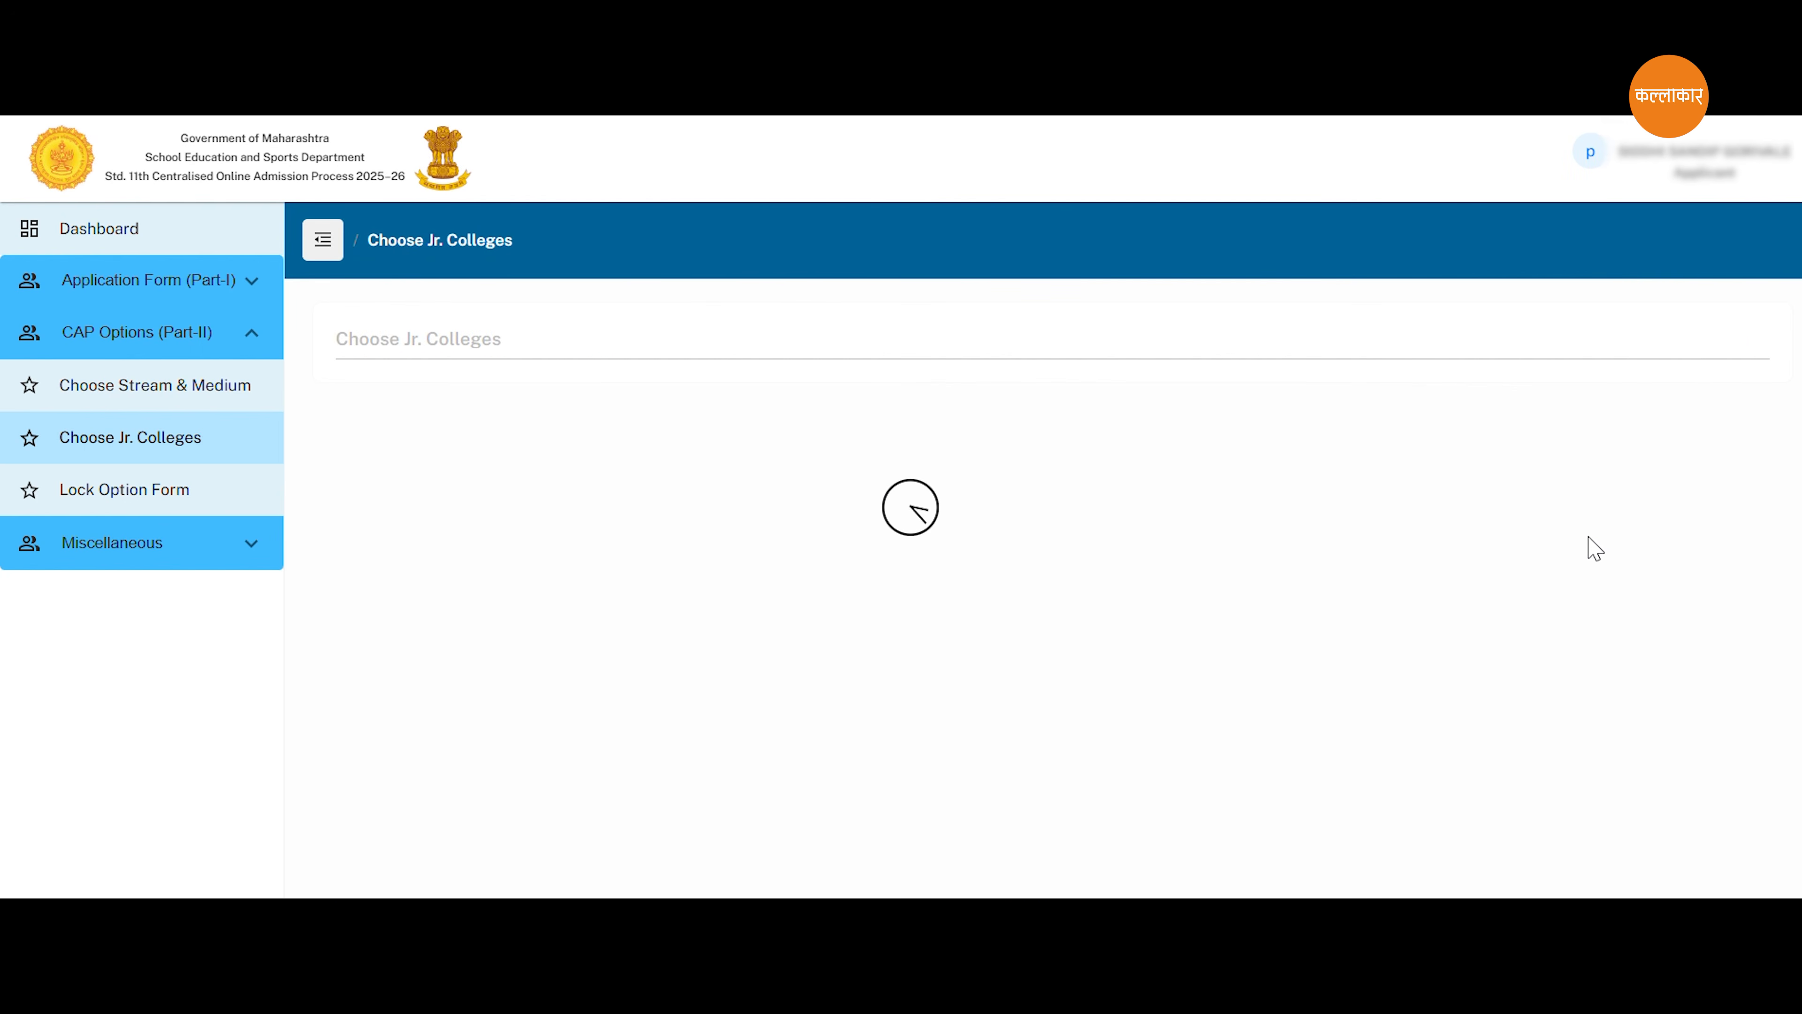
pyautogui.scroll(-2, 1536, 616)
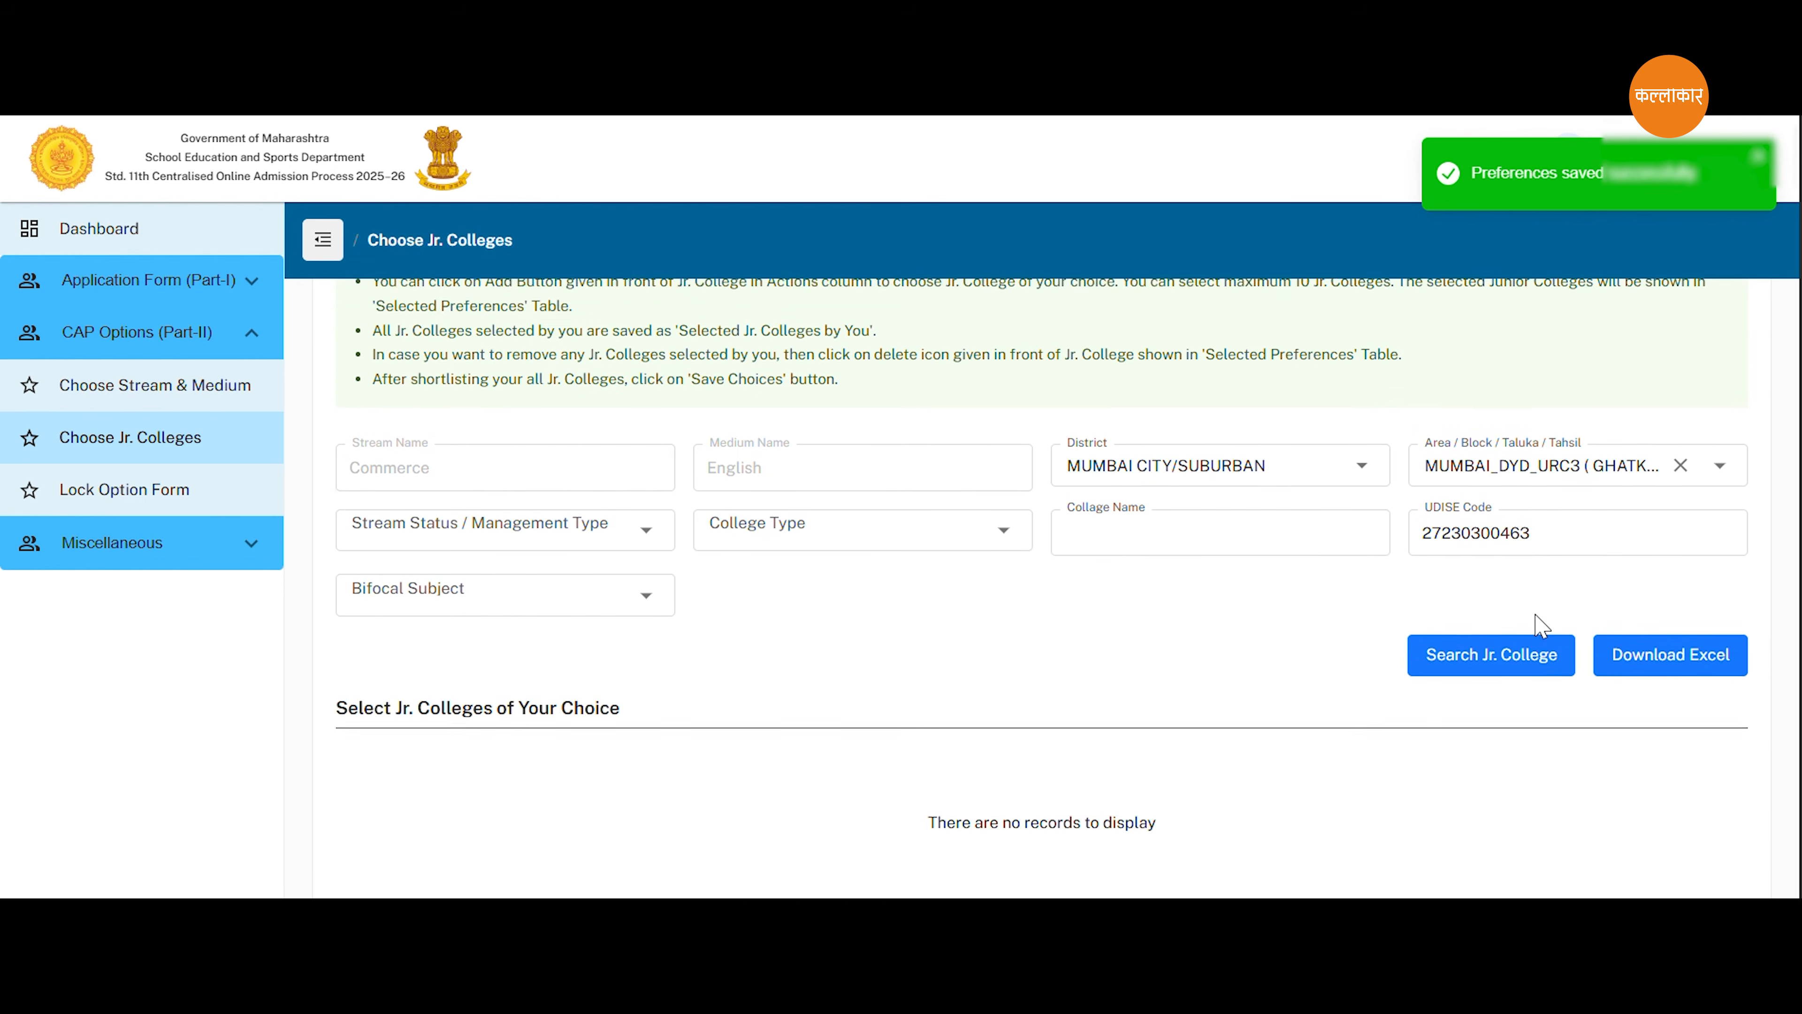
pyautogui.scroll(-6, 1538, 622)
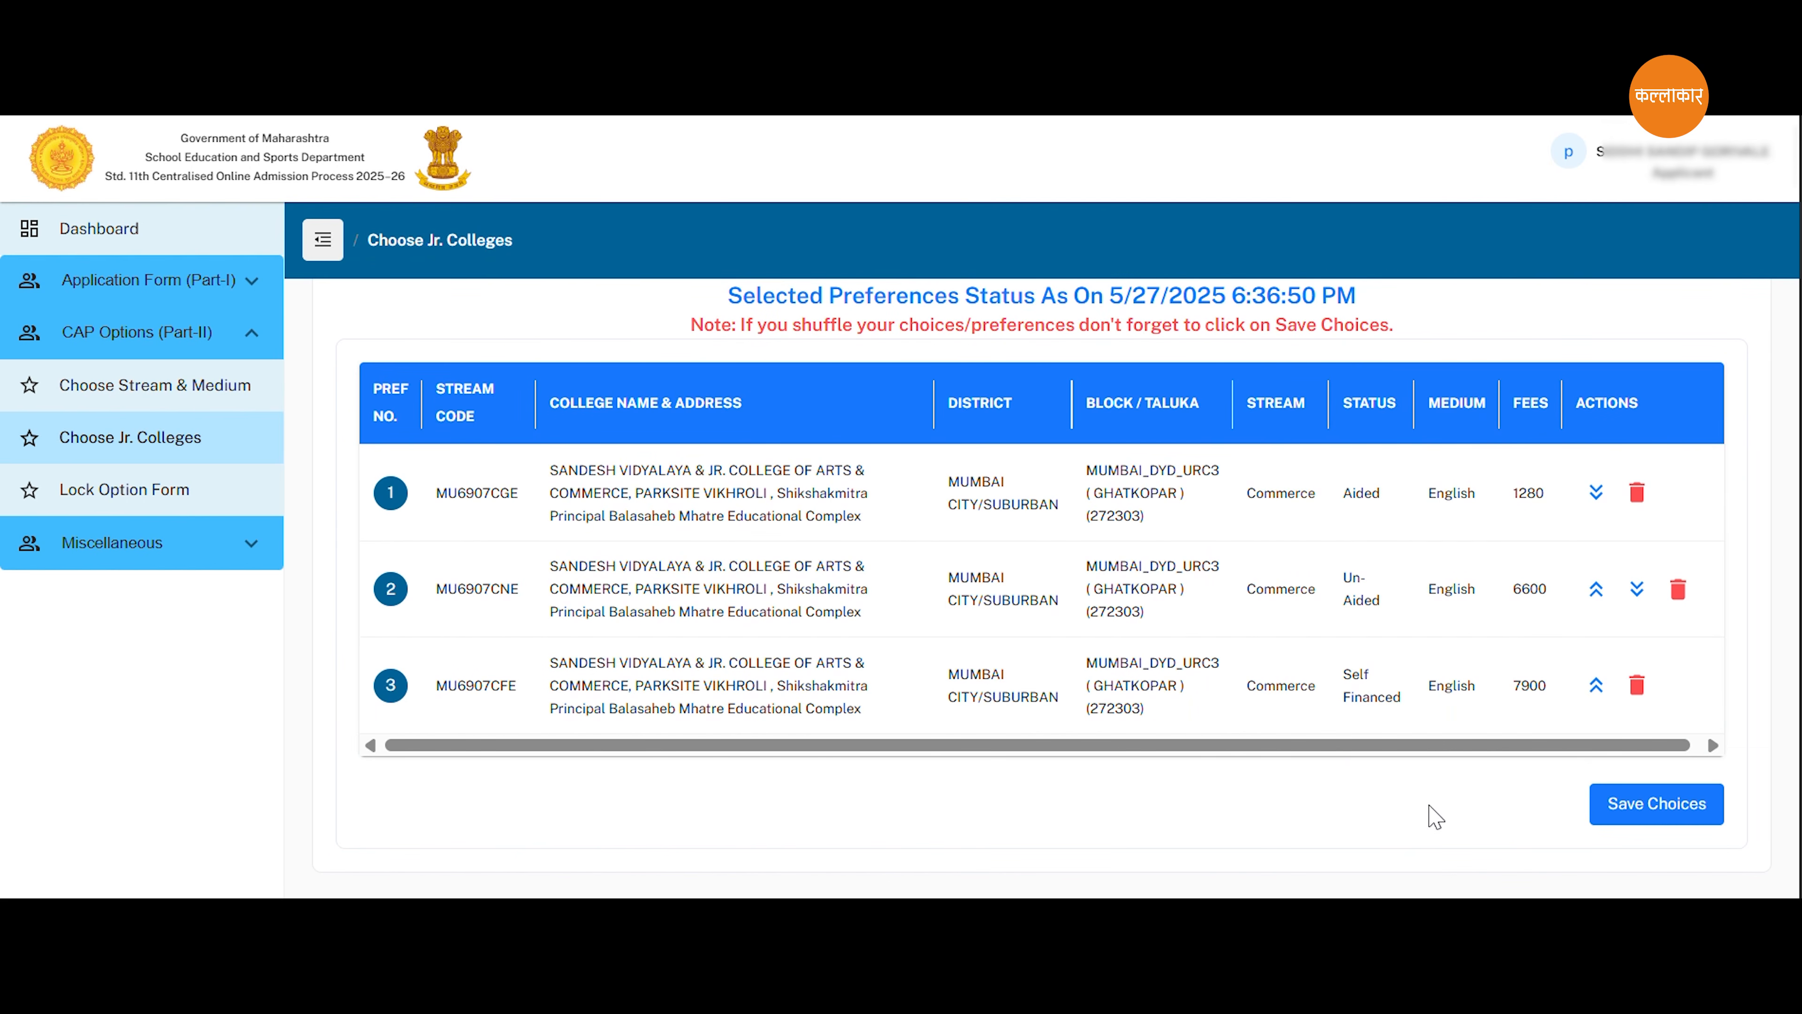
# Try reordering the selected preferences, arrange them as Aided, Un-Aided and Self Financed, and save the choices.
pyautogui.click(1639, 593)
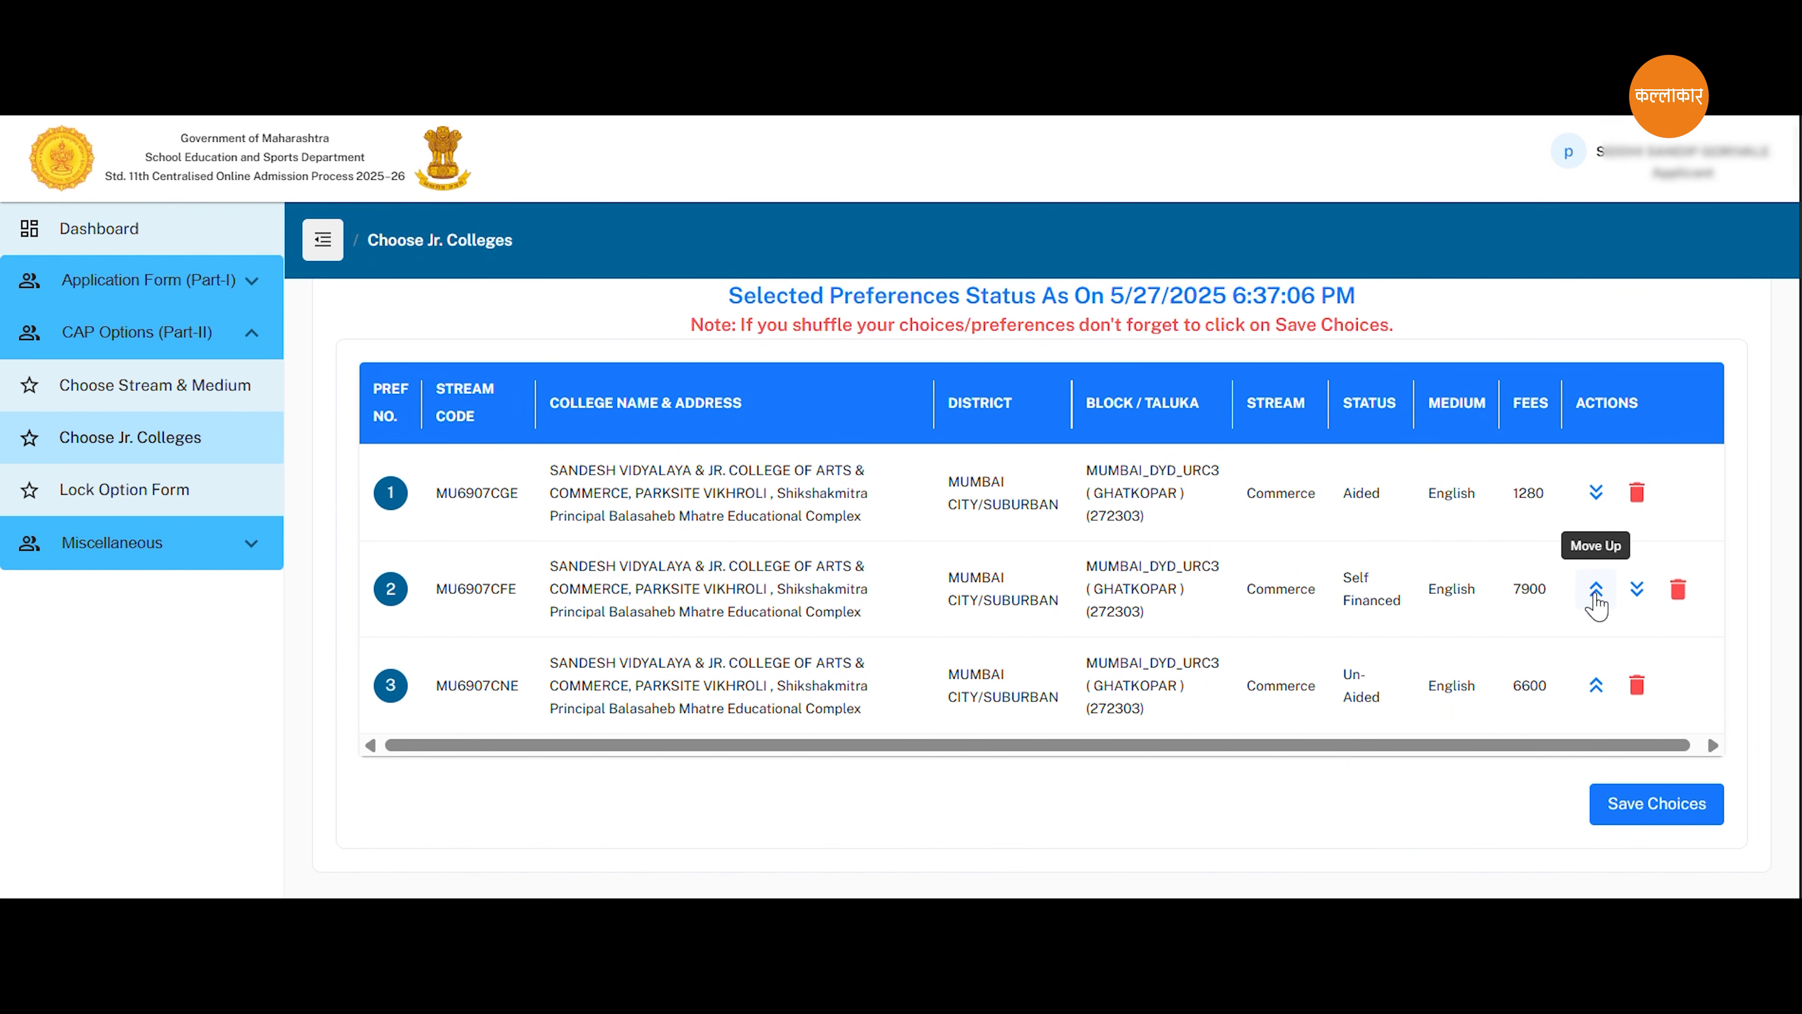
pyautogui.click(1596, 593)
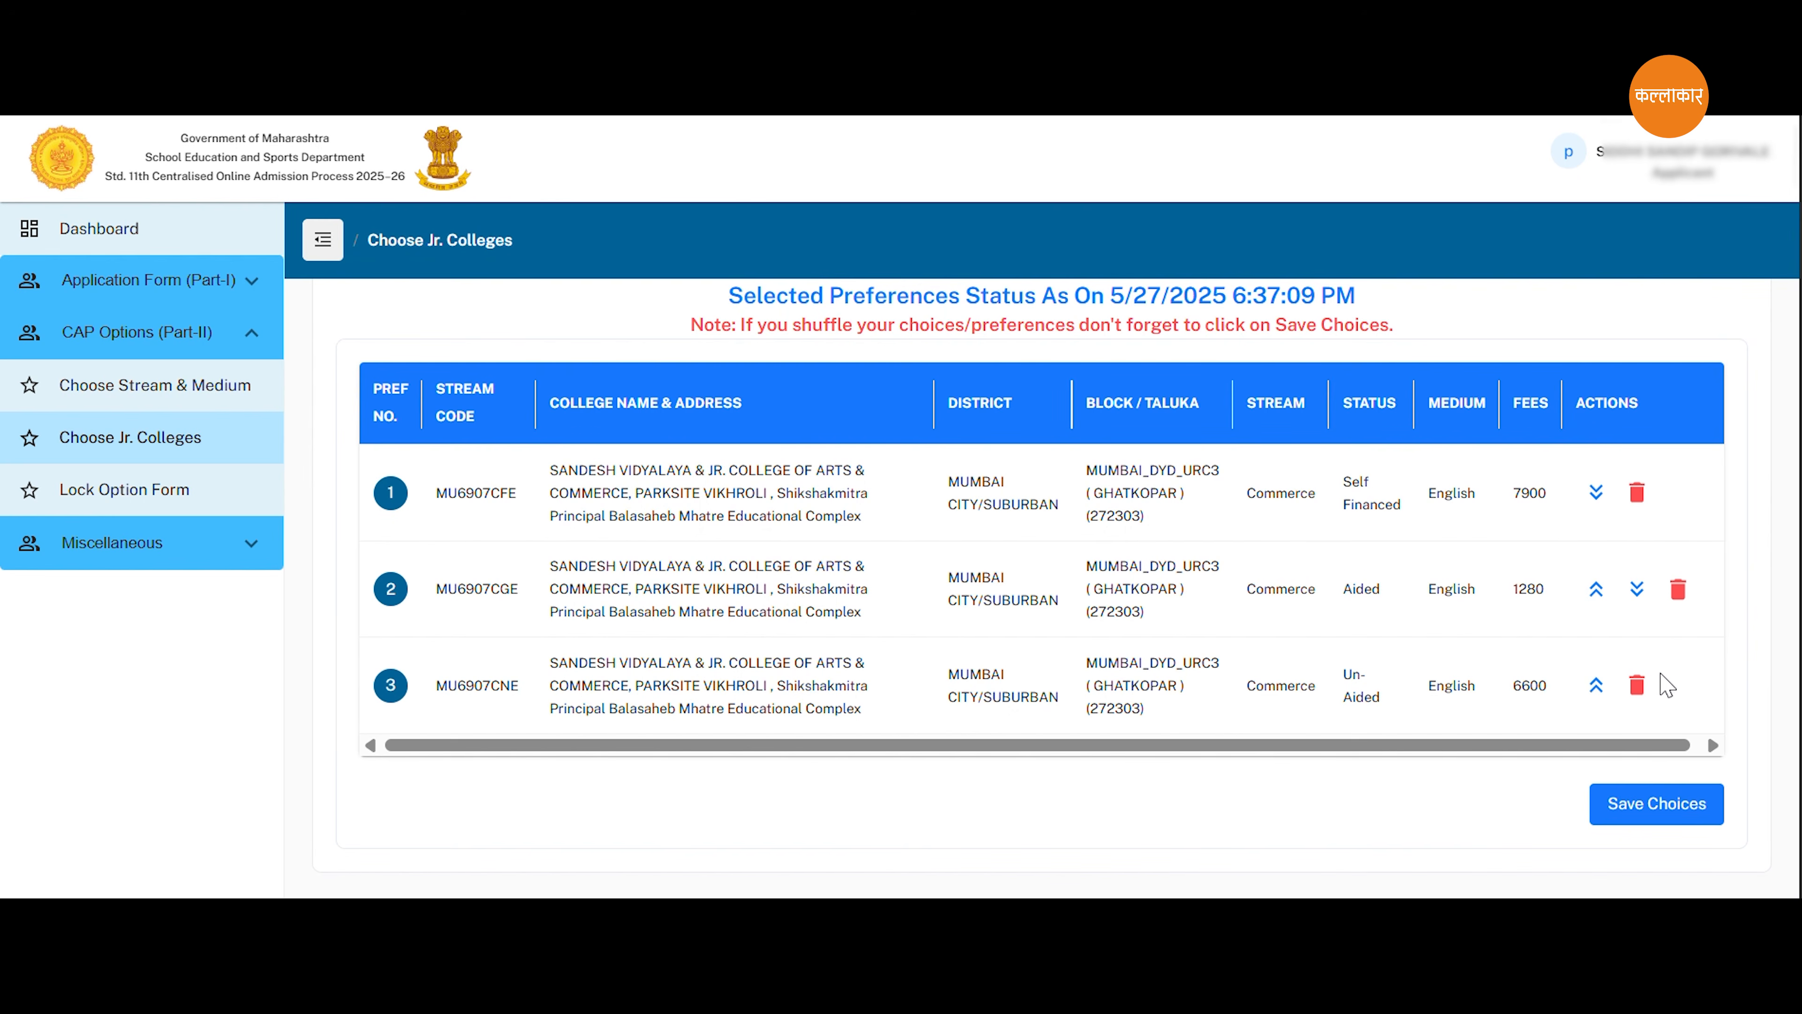
pyautogui.click(1596, 593)
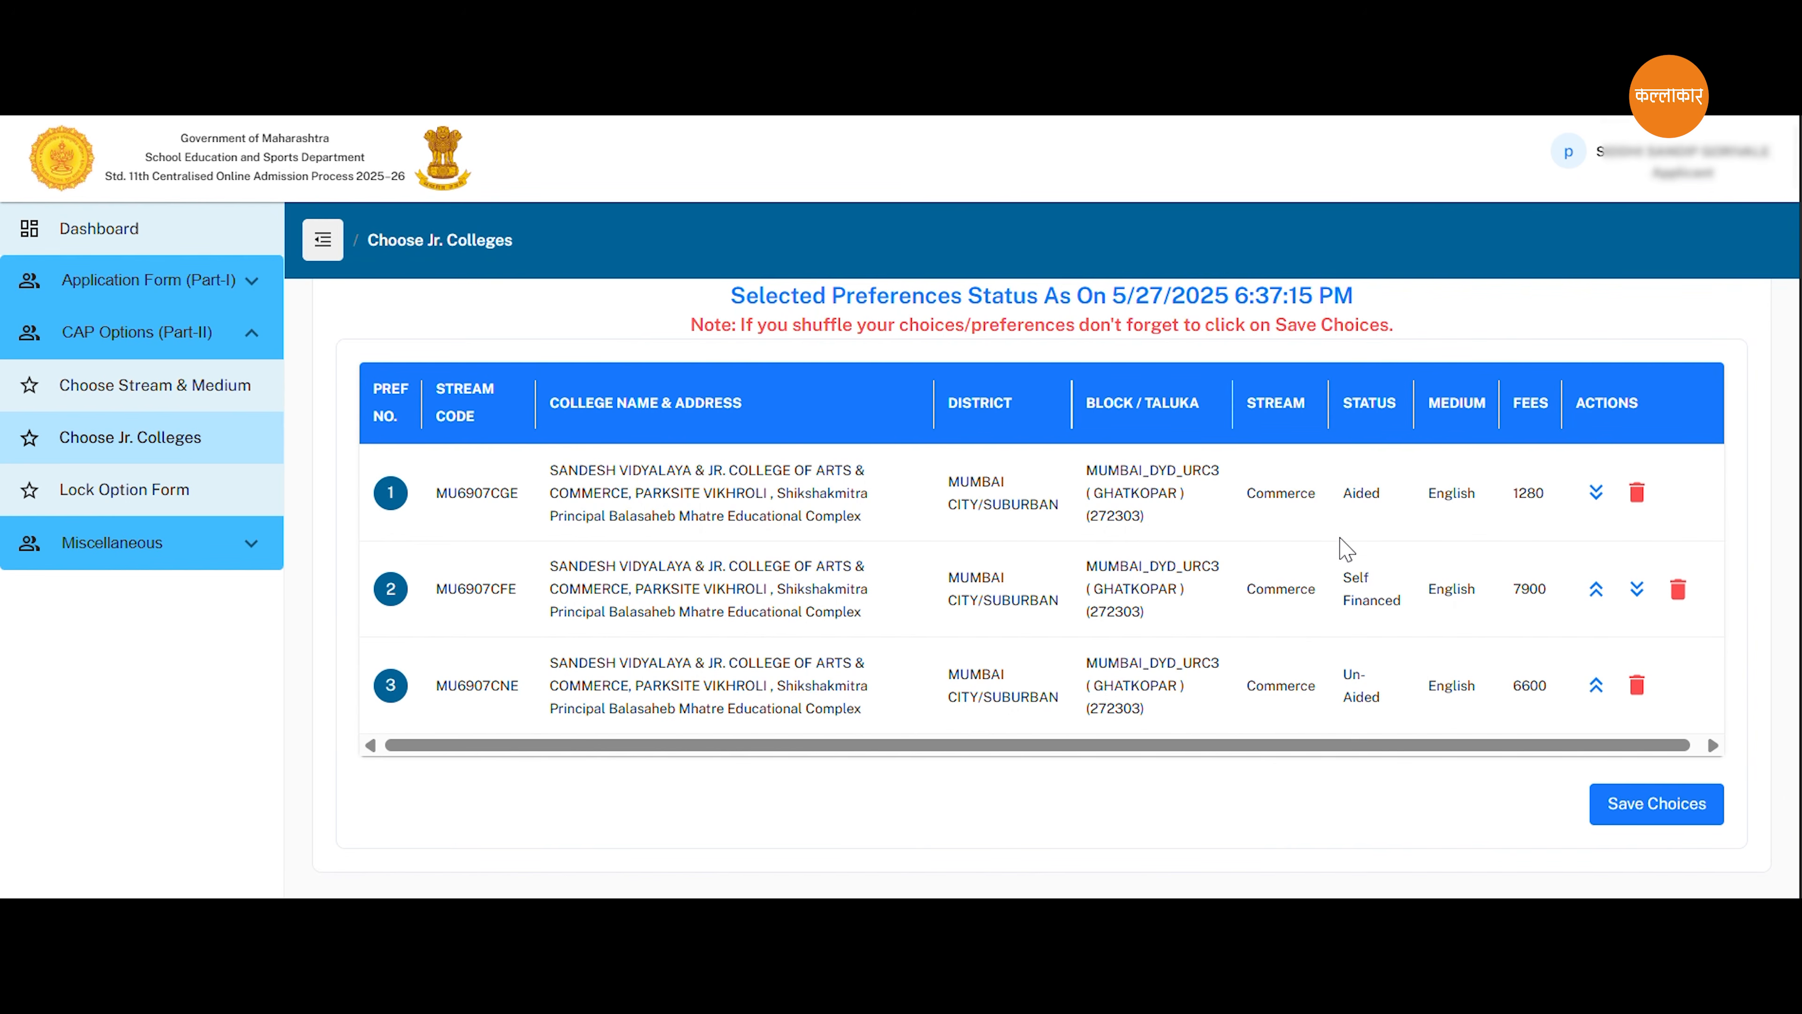
pyautogui.click(1650, 809)
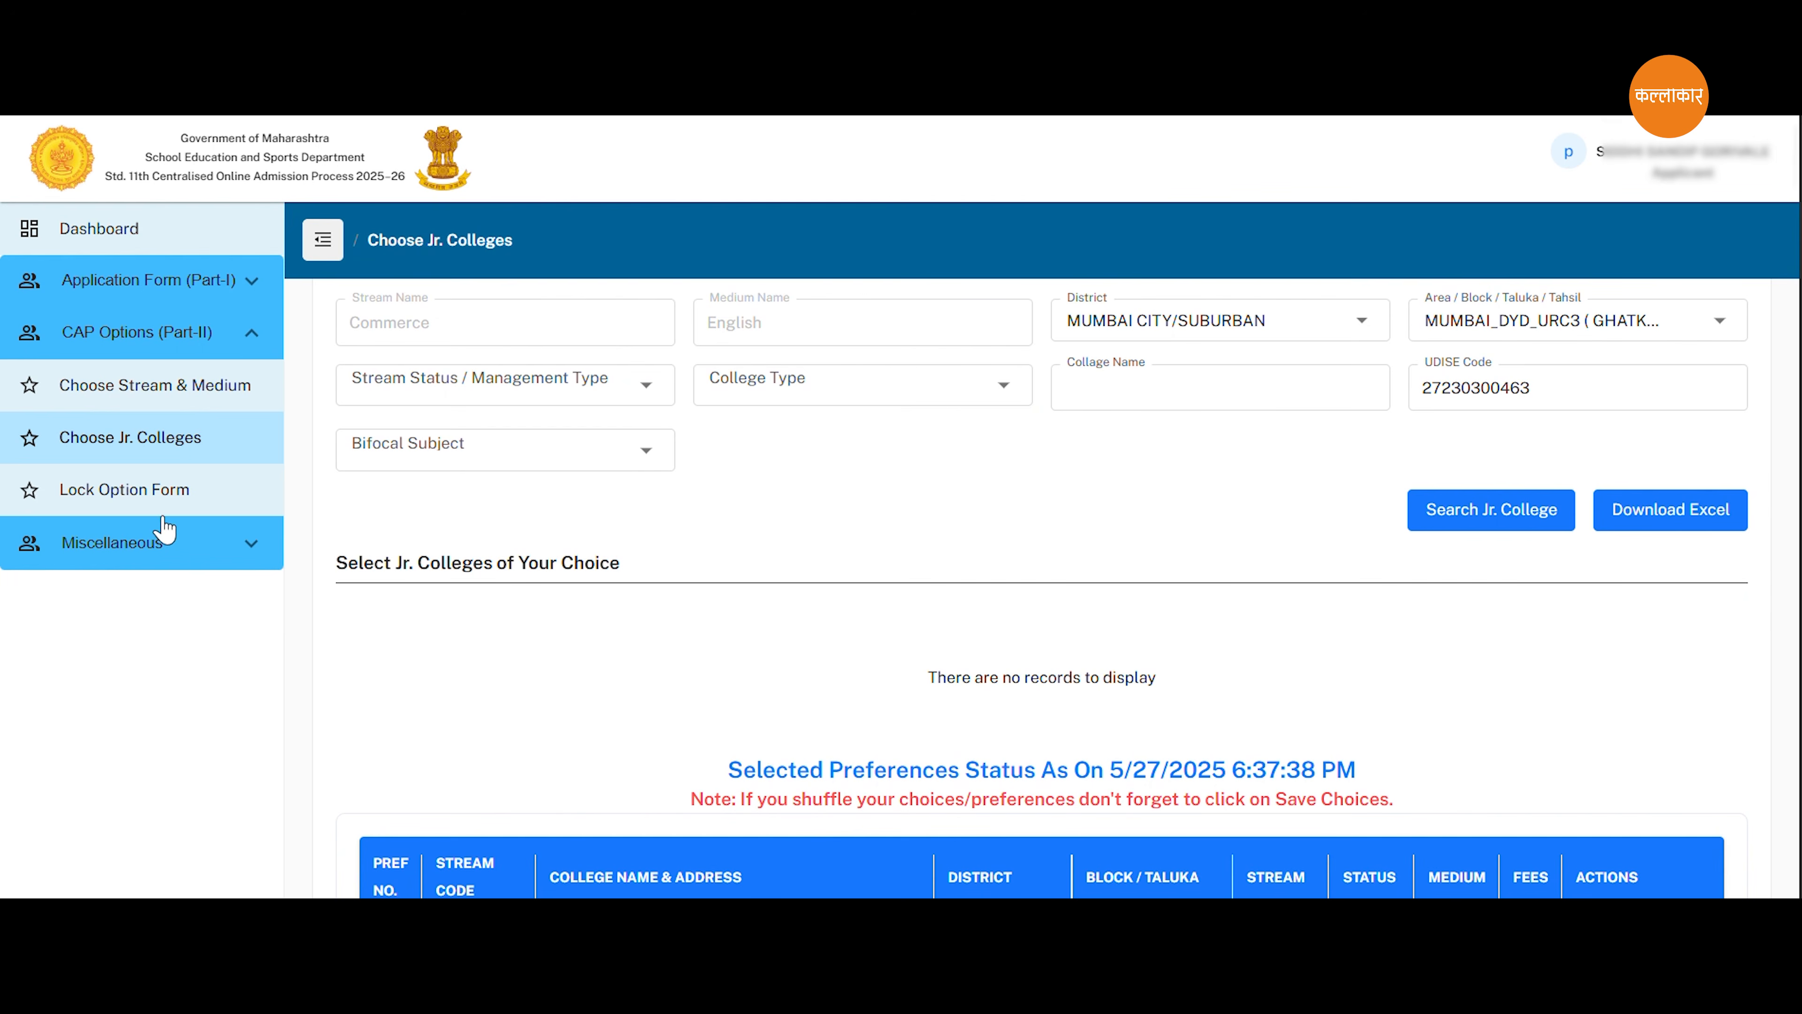
# Review the option form in Lock Option Form, accept the declaration and lock the application preferences.
pyautogui.click(134, 491)
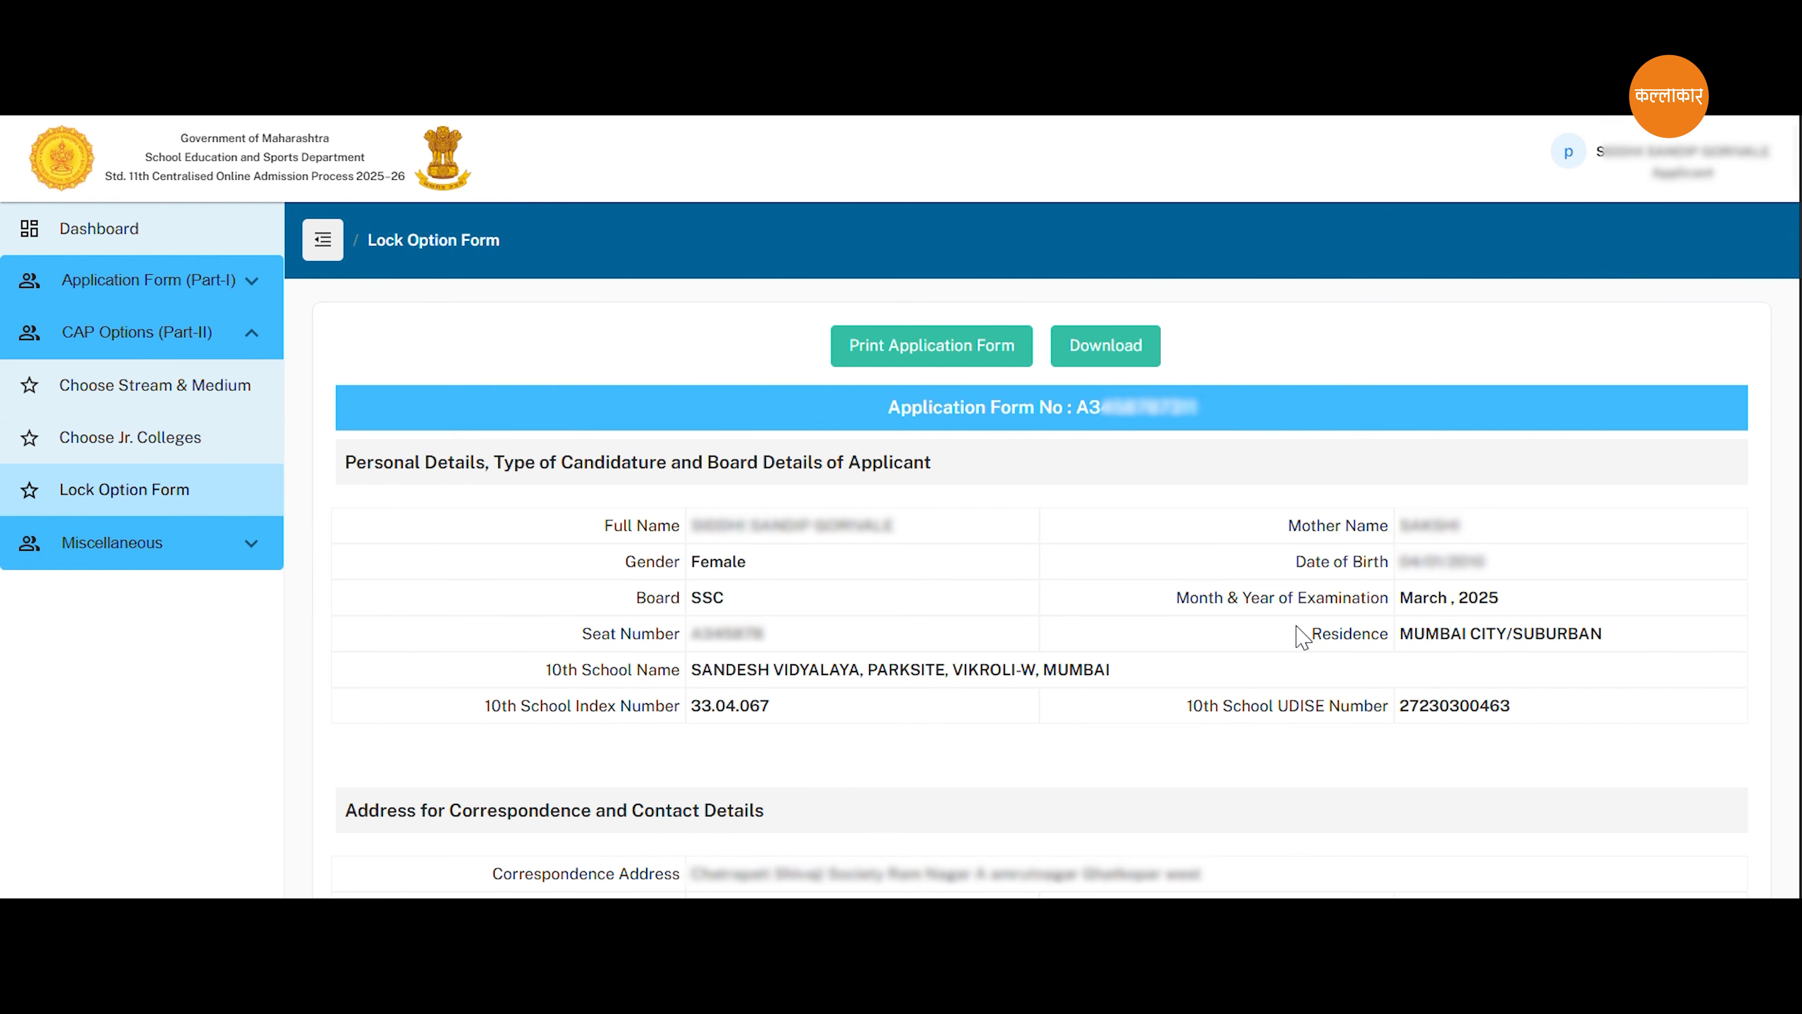
pyautogui.scroll(-5, 1302, 637)
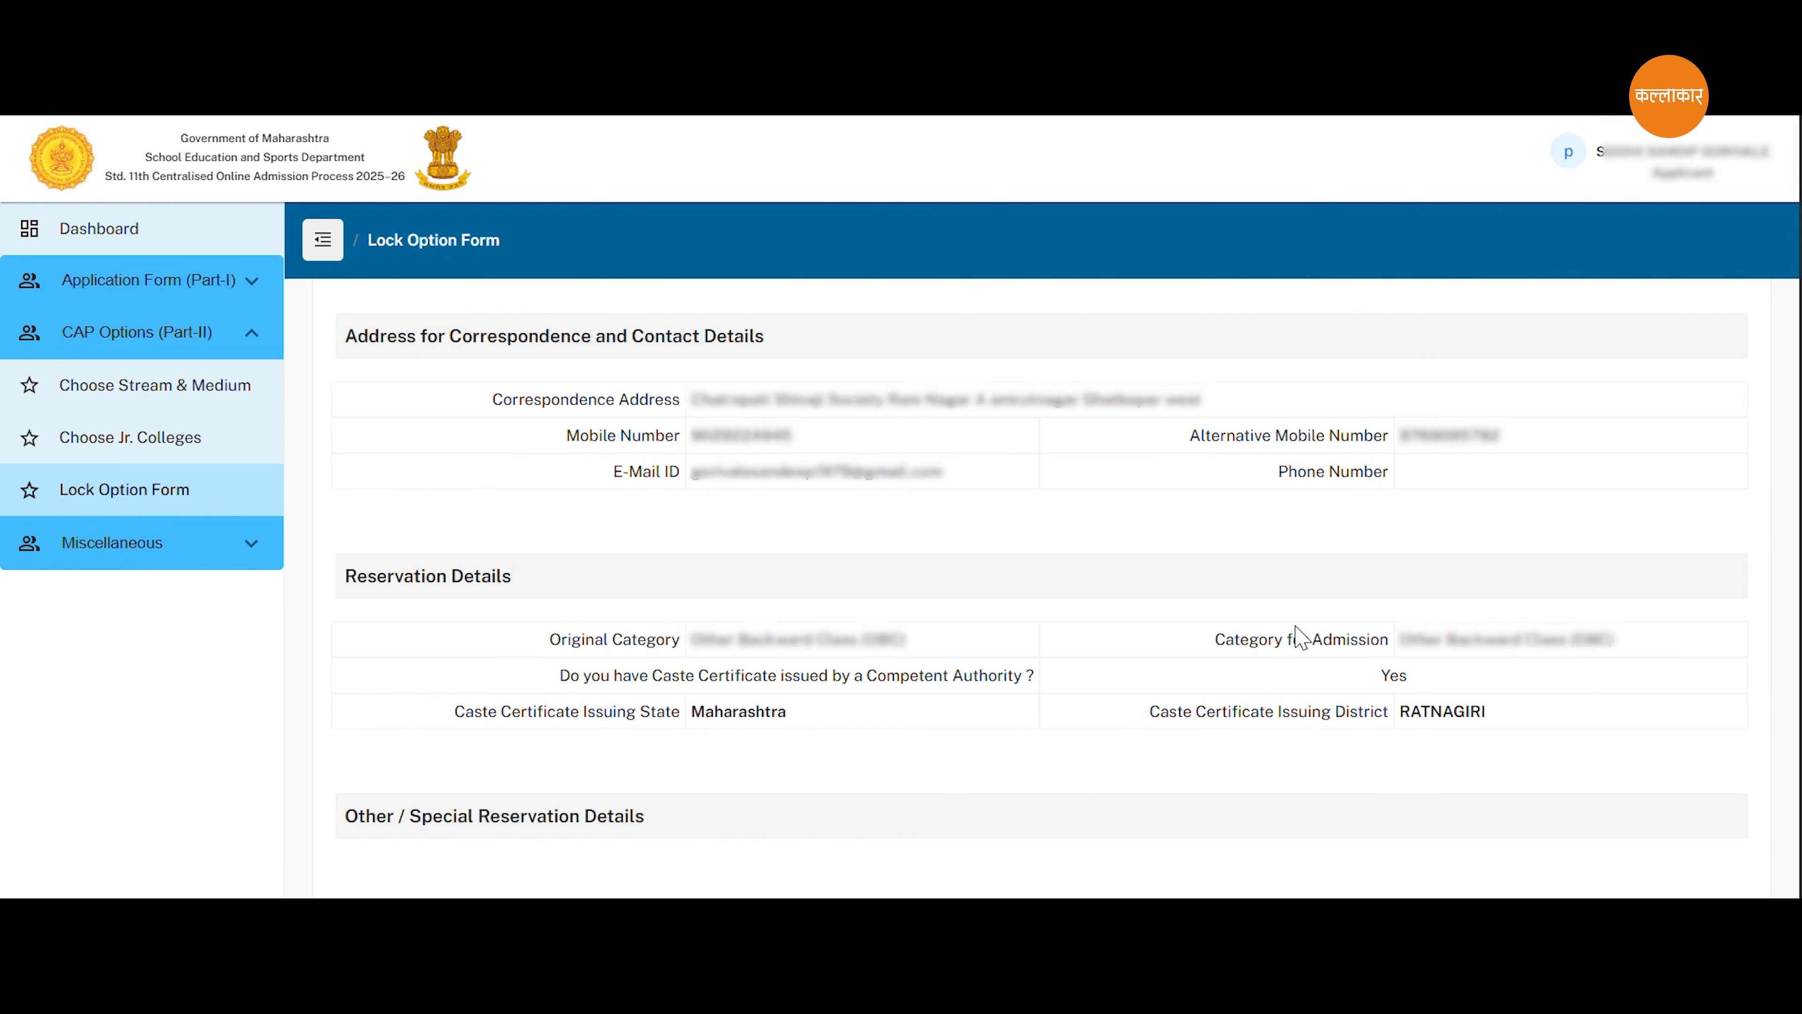
pyautogui.scroll(-5, 1302, 637)
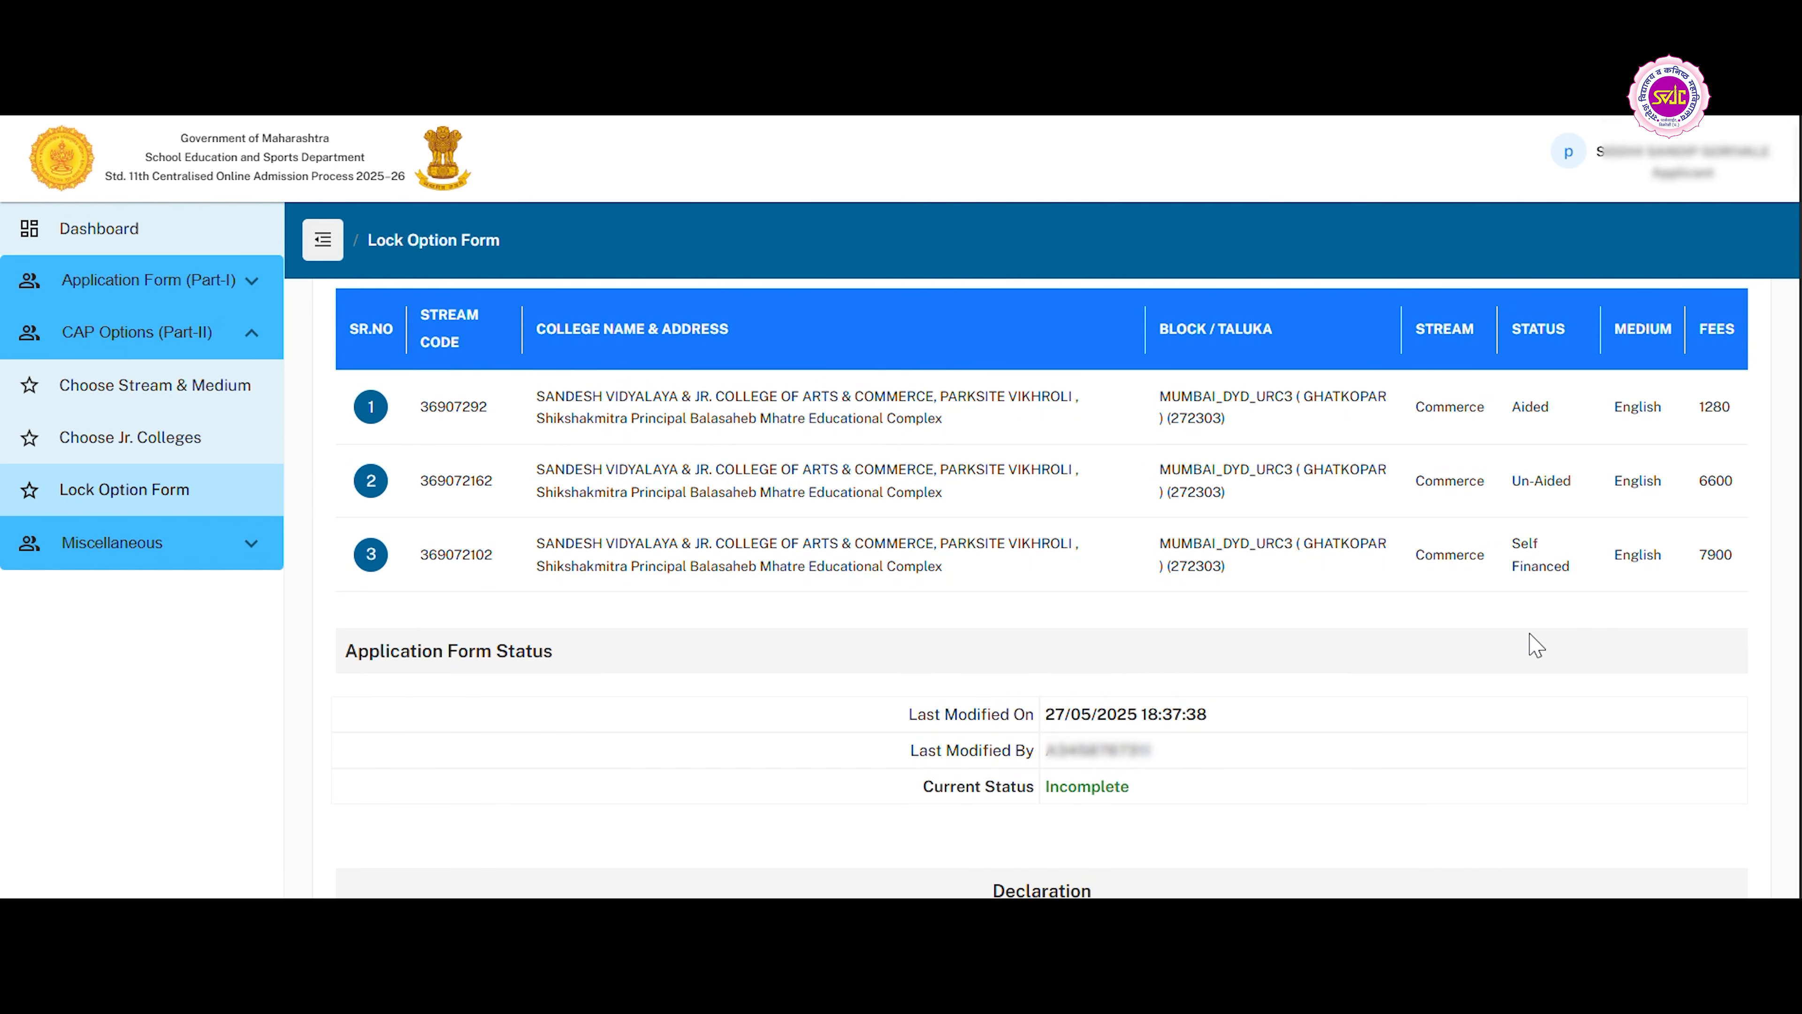
pyautogui.scroll(-5, 1536, 646)
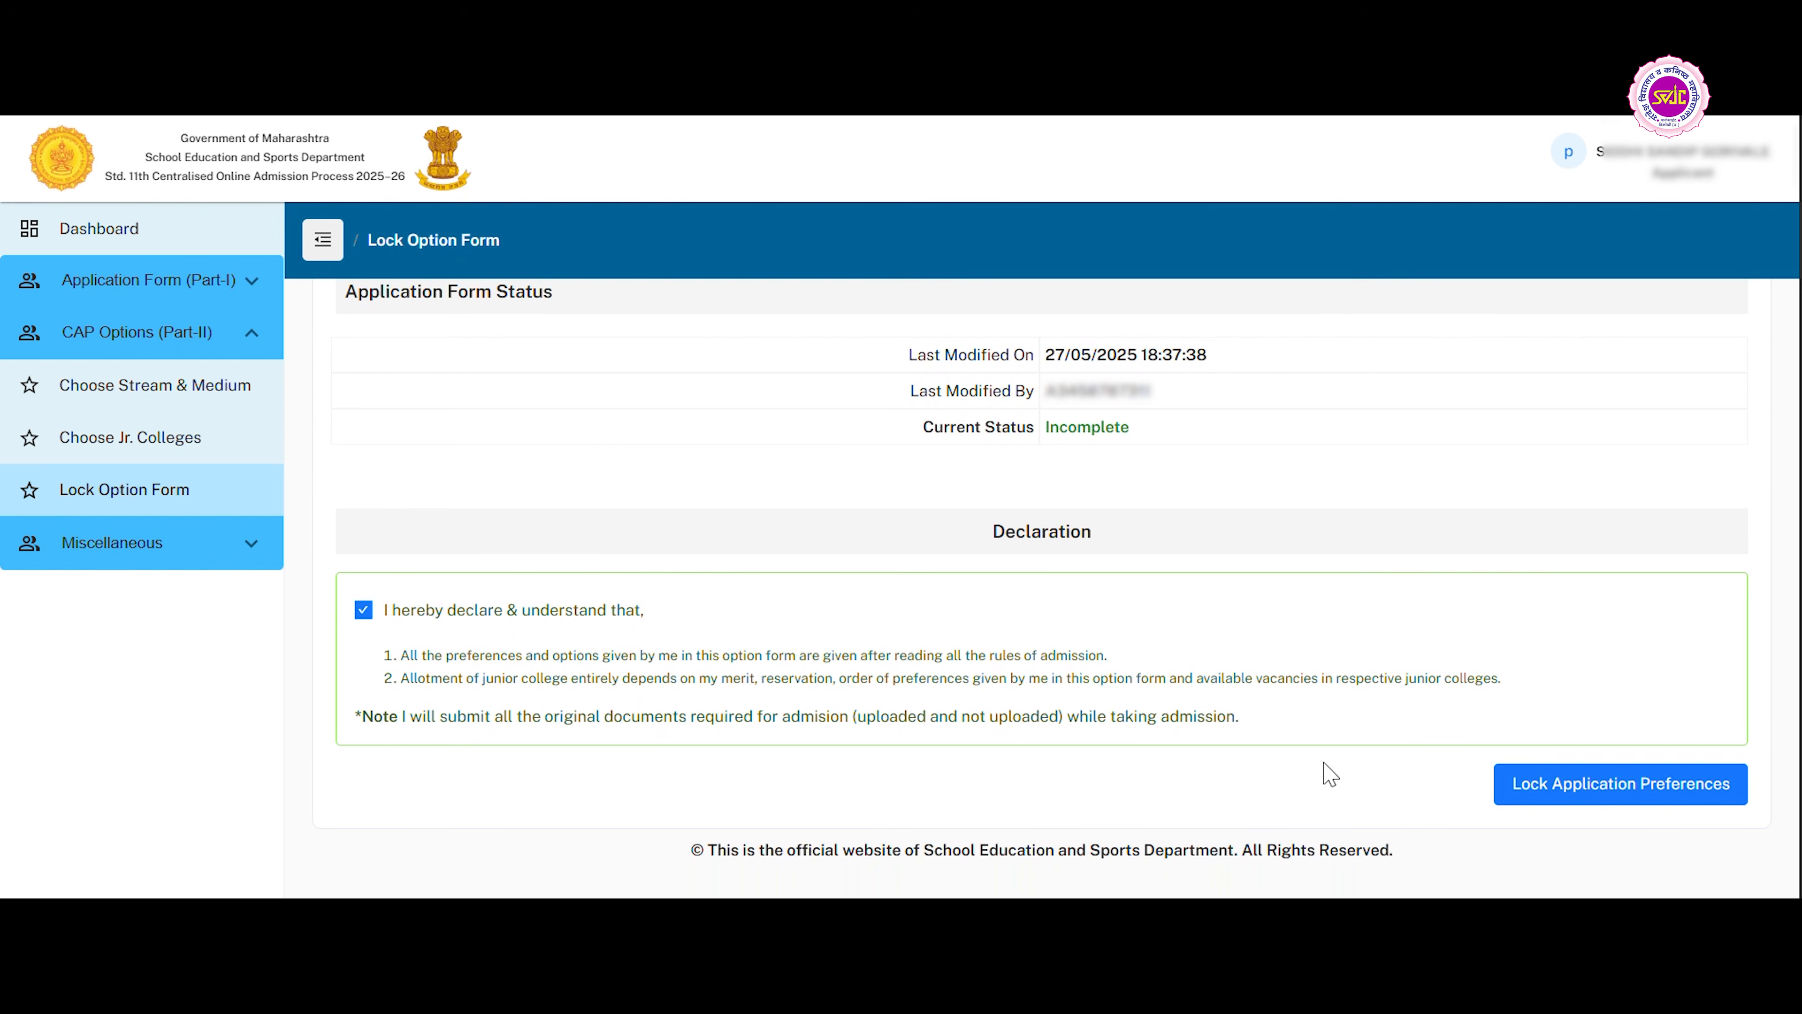
pyautogui.click(1638, 788)
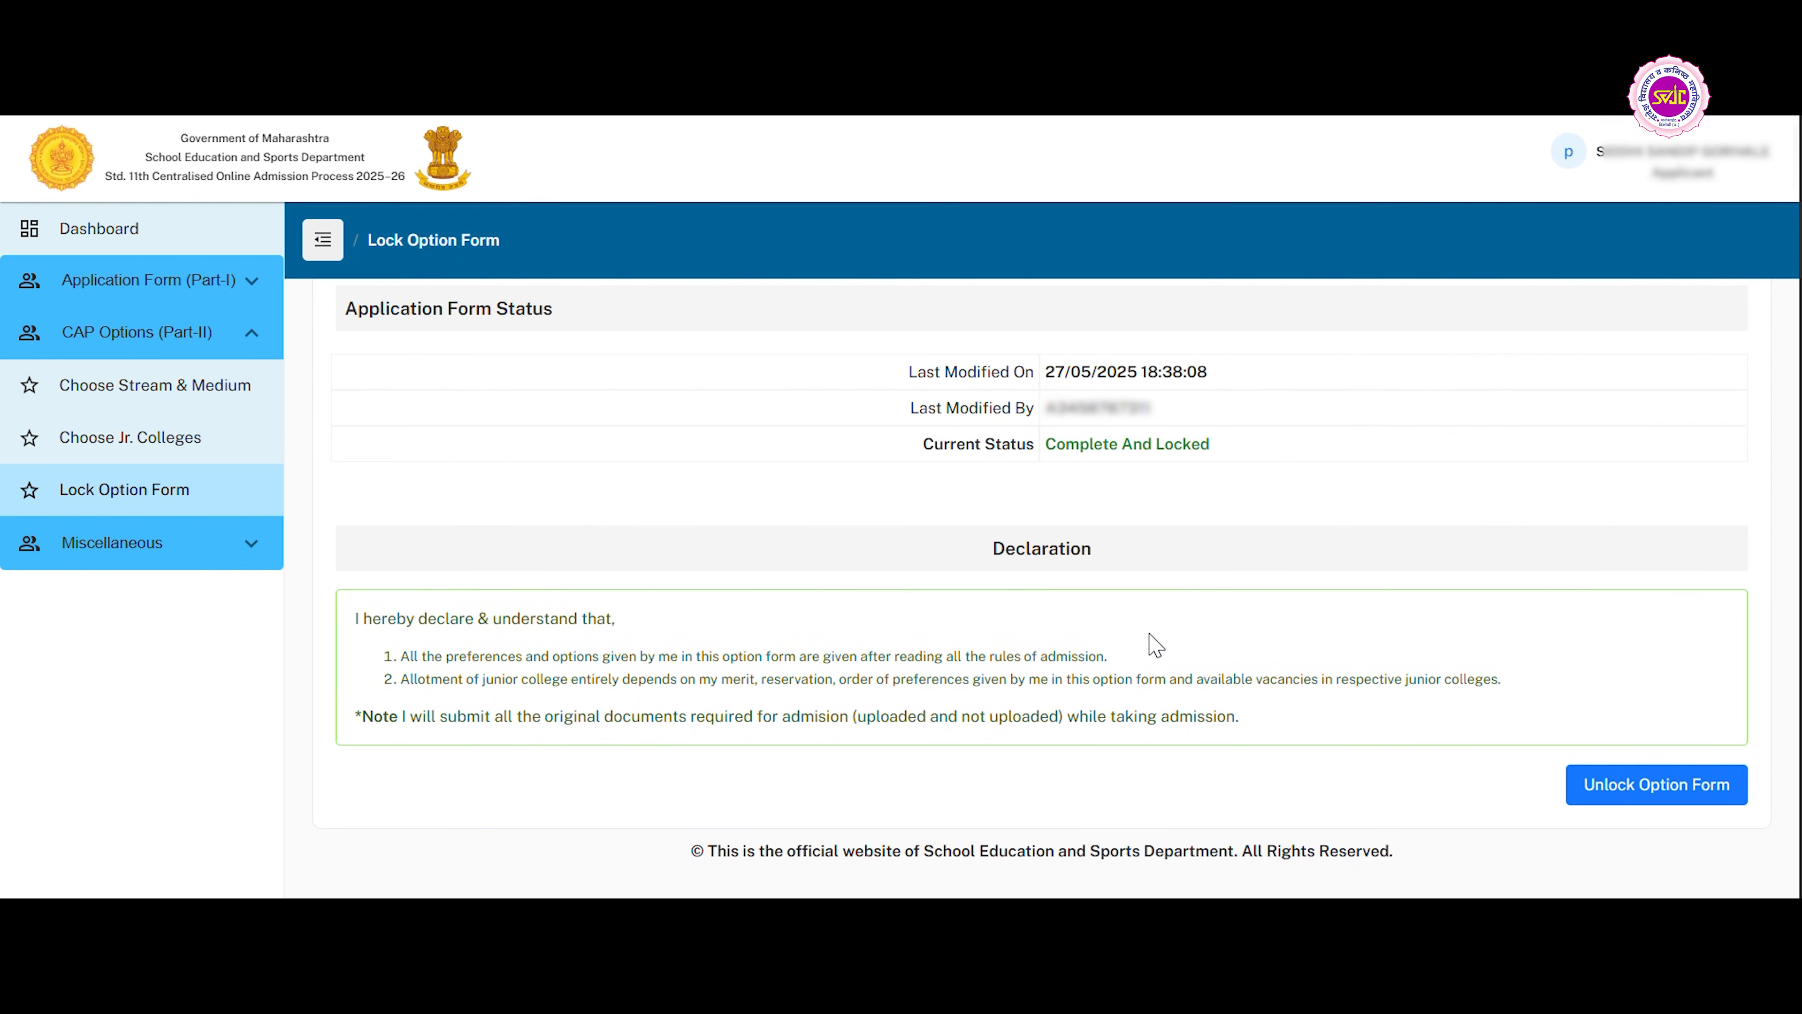